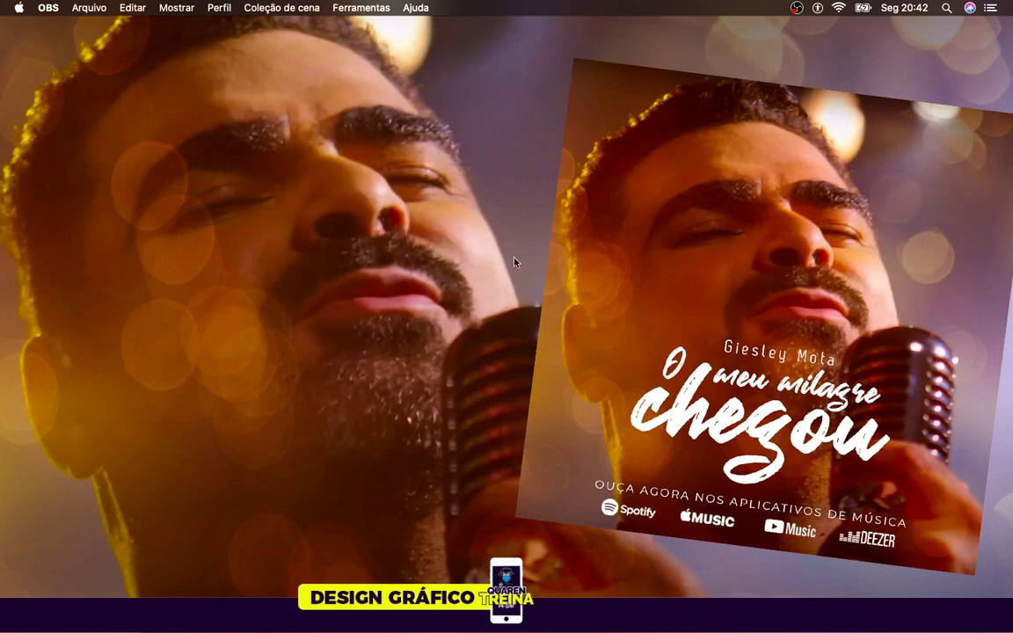
Step: Switch from the finished 'O meu milagre chegou' cover preview to Photoshop's home screen
left_click(597, 592)
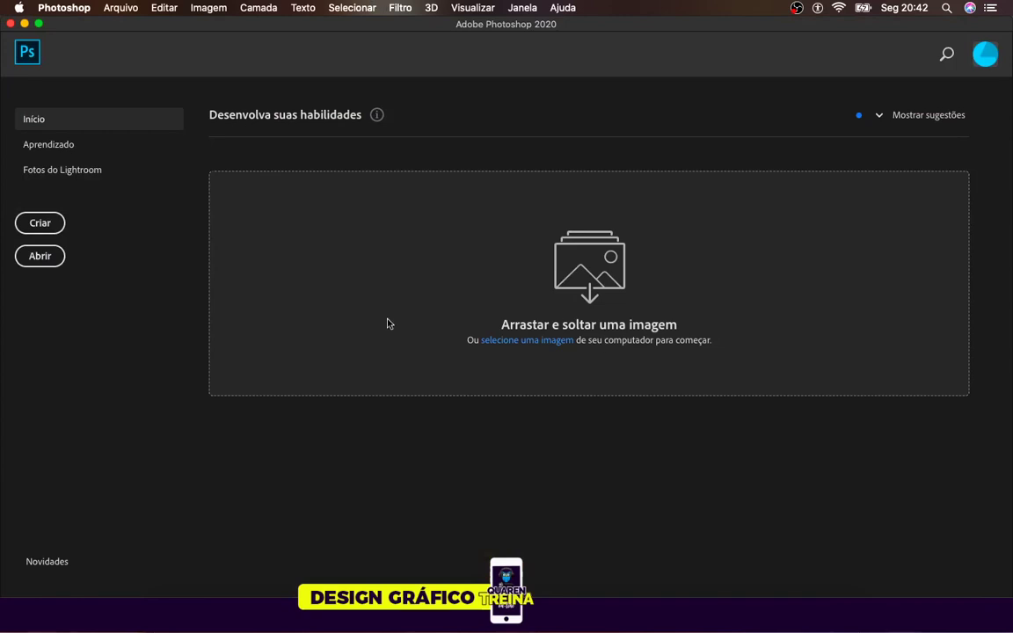
Step: Create a 1080×1080 px, 300 ppi artboard document named 'Single - O Meu Milagre Chegou'
left_click(120, 9)
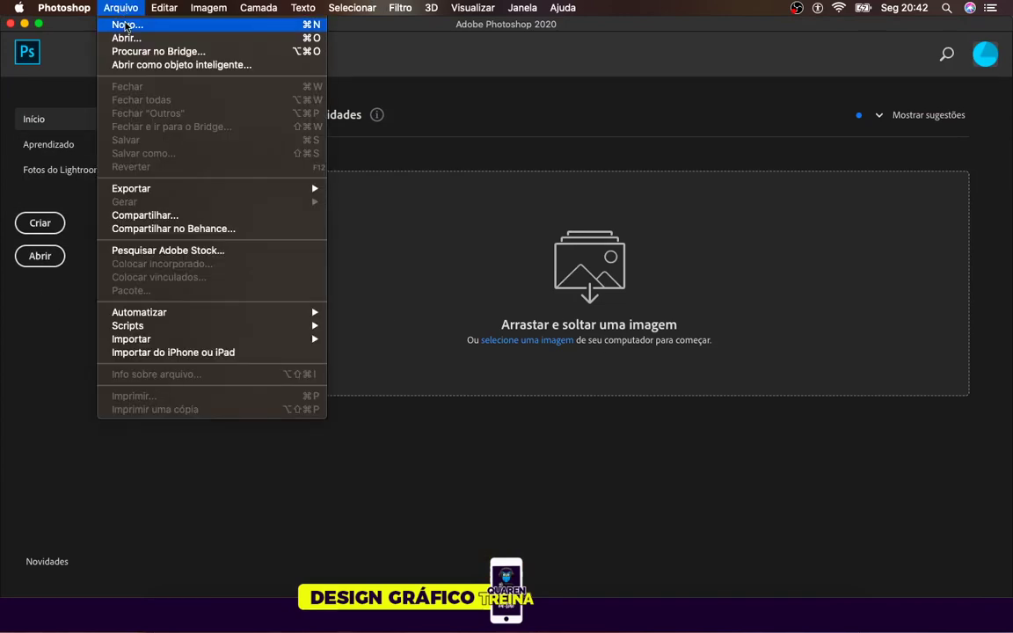
left_click(115, 26)
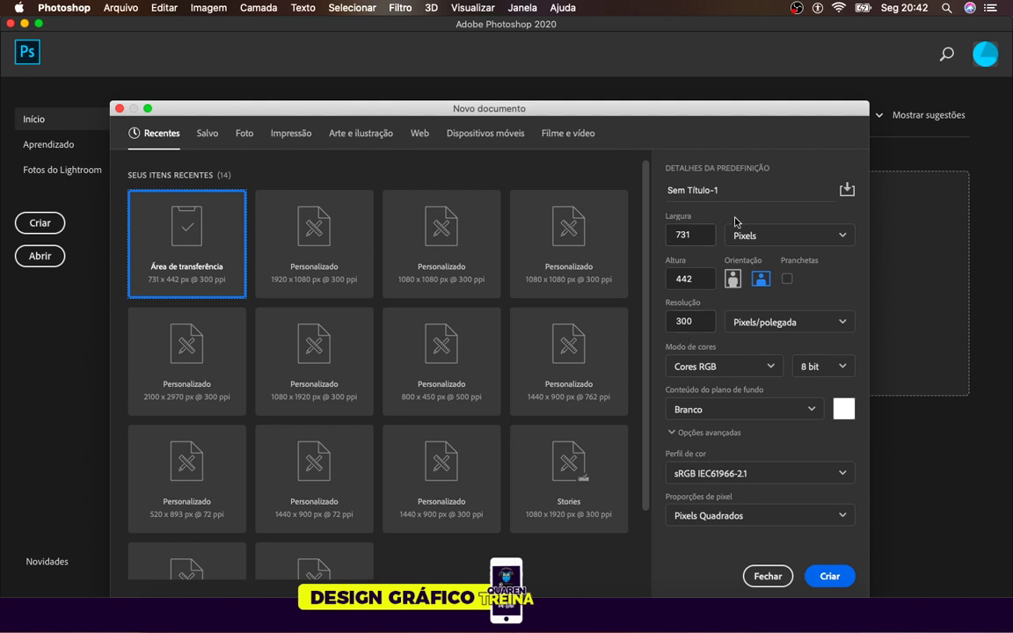
left_click(448, 248)
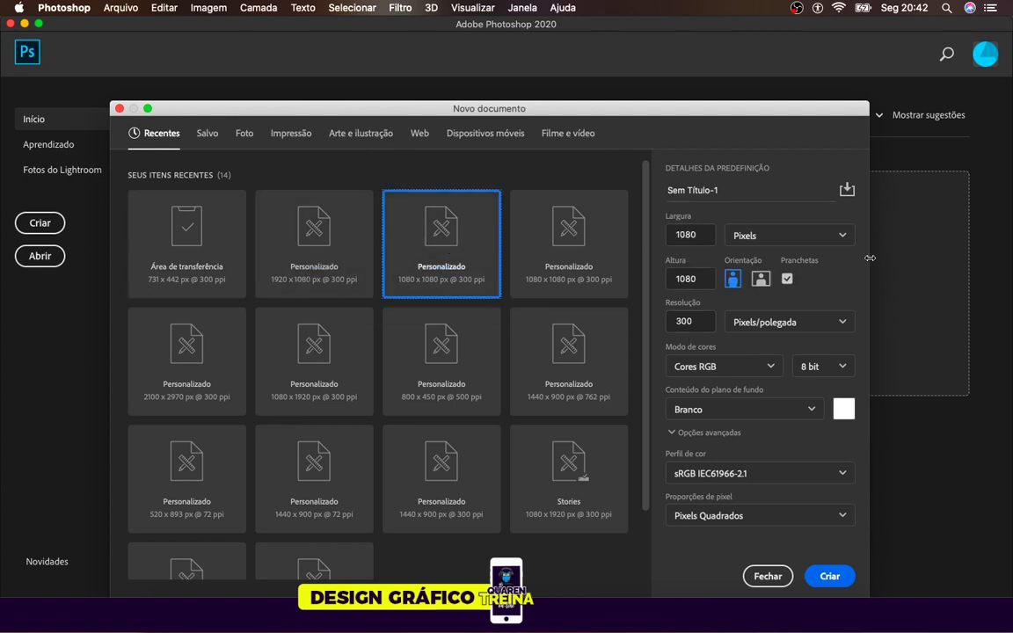
left_click(788, 279)
left_click(788, 279)
triple_click(726, 192)
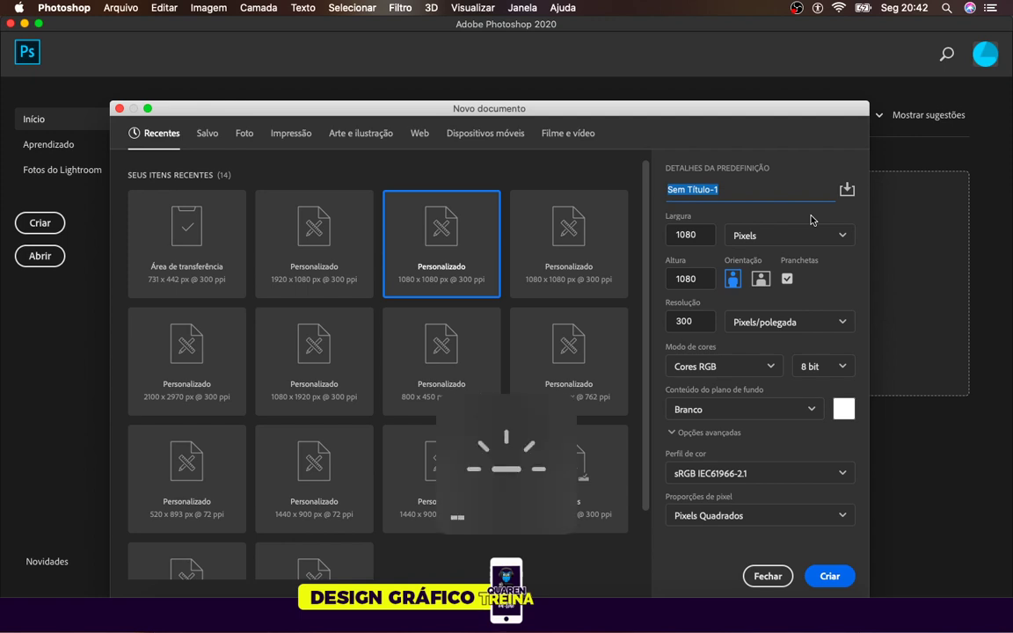
type("Single ")
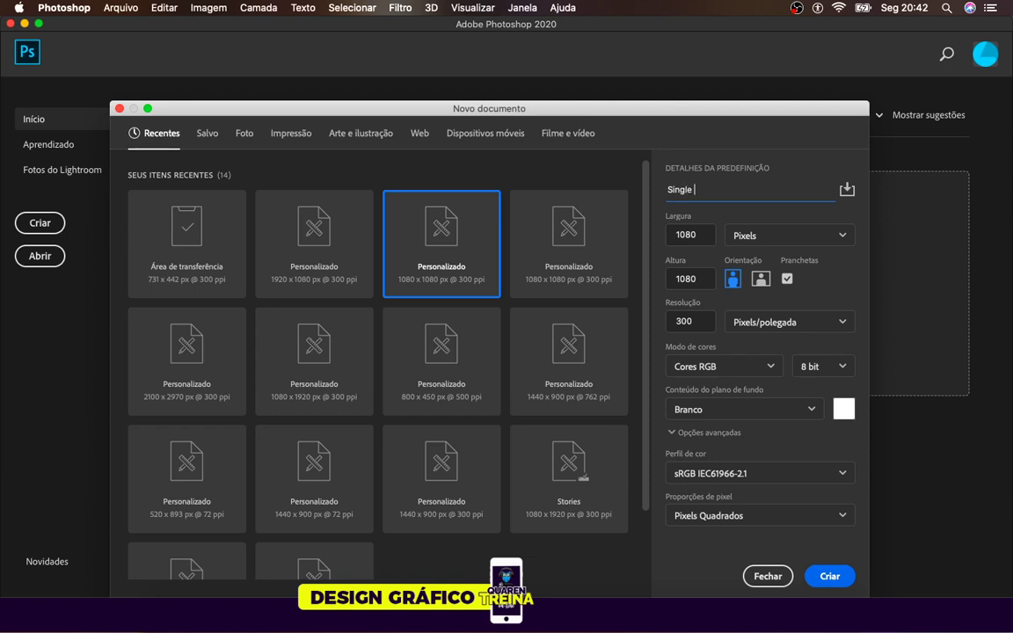
type("- O Mu")
type("u Milagre Chuegou")
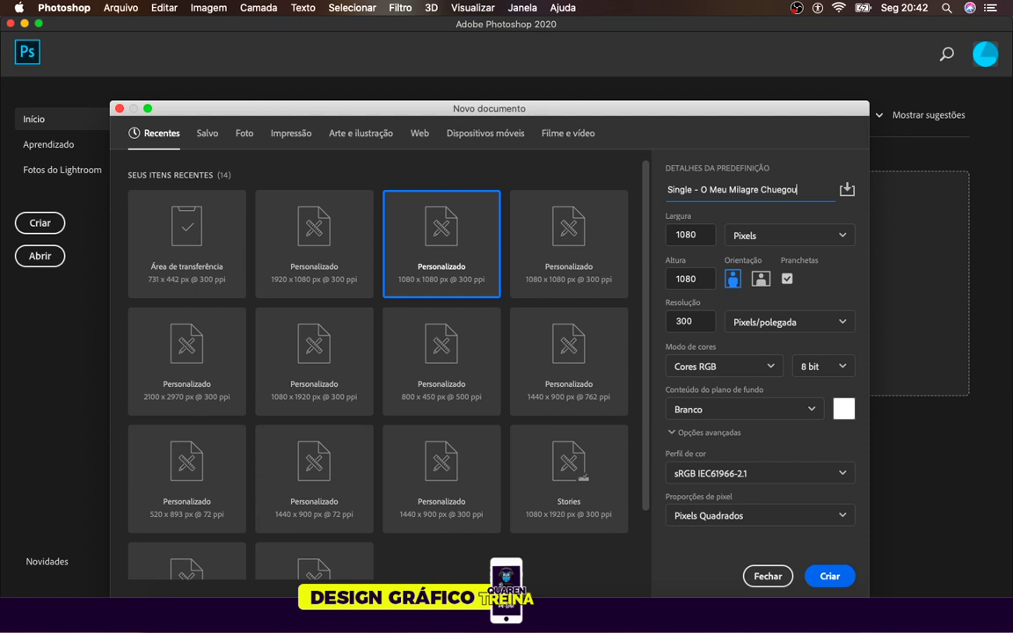
key("BackSpace")
key("BackSpace")
key("BackSpace")
key("BackSpace")
key("BackSpace")
type("egou")
left_click(829, 576)
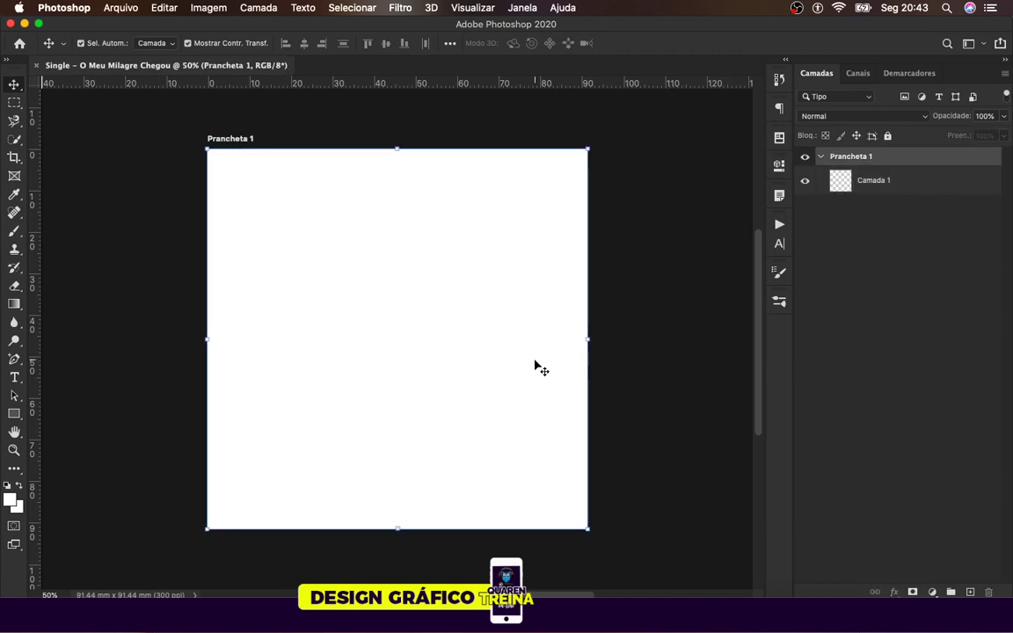
Step: Place 01.png as an embedded layer, stretched to the artboard's full height and nudged right
left_click(672, 333)
left_click(895, 181)
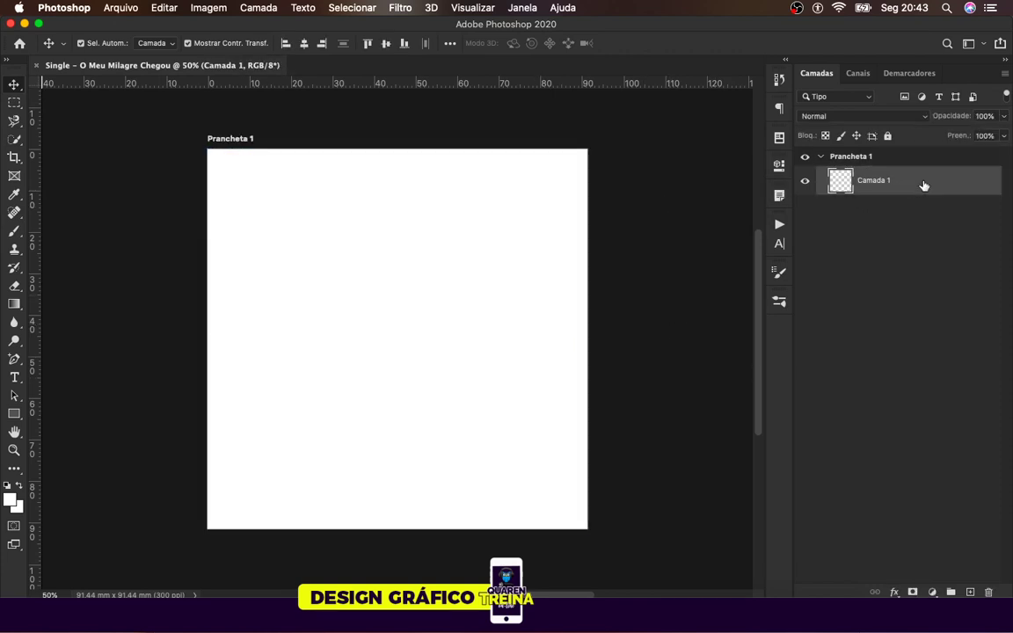
left_click(115, 8)
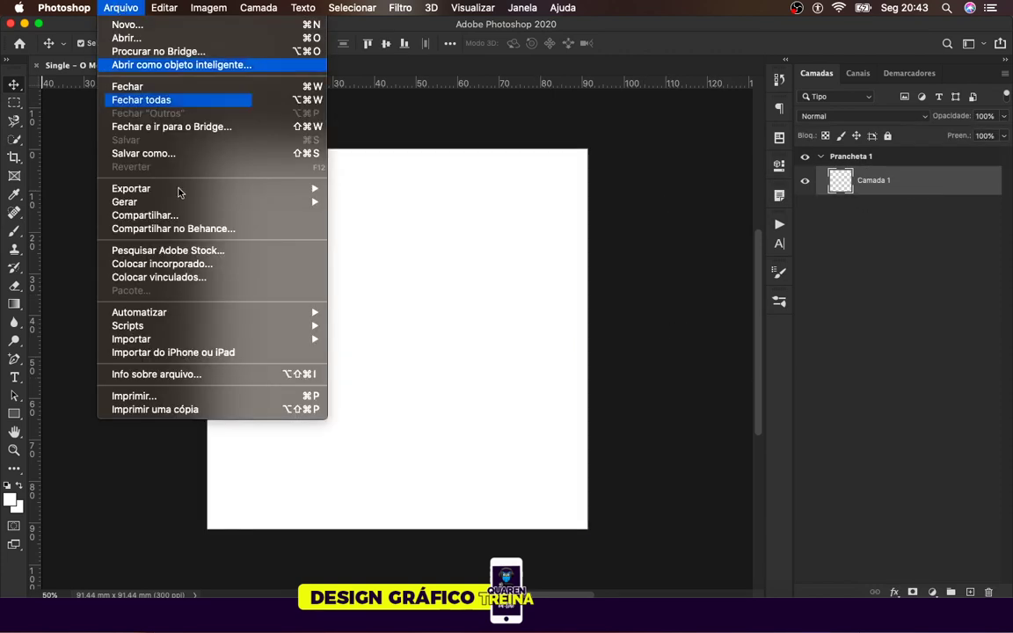
left_click(158, 264)
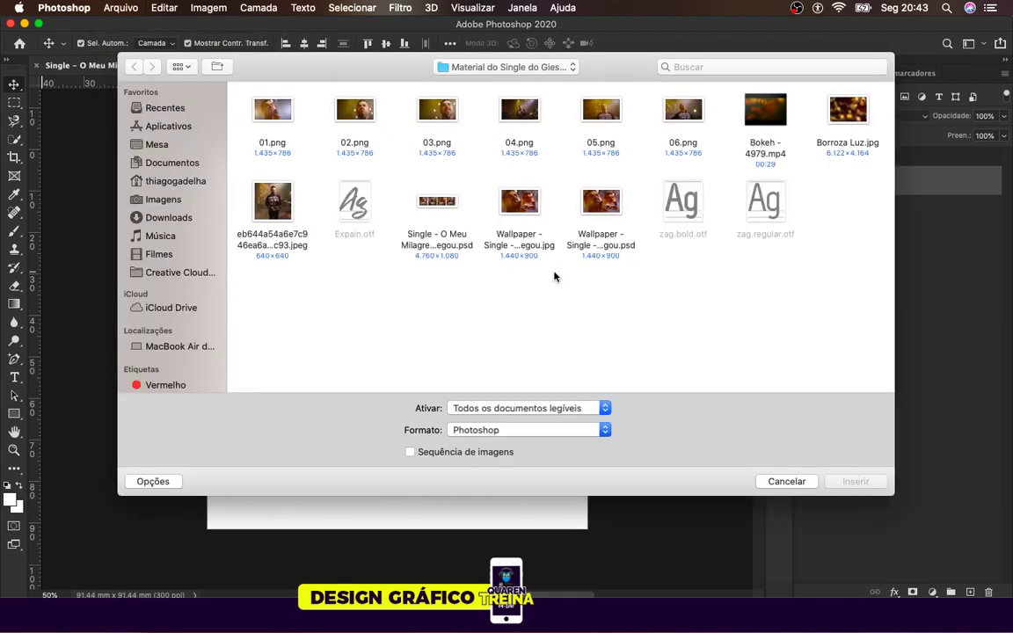
double_click(261, 96)
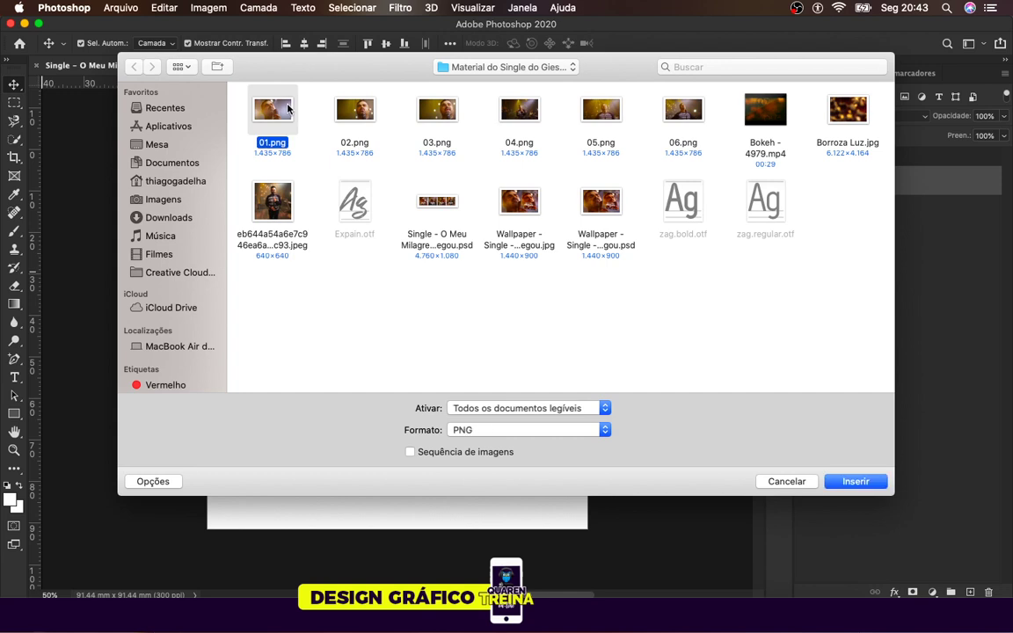
left_click_drag(398, 234, 398, 149)
left_click_drag(396, 442, 400, 531)
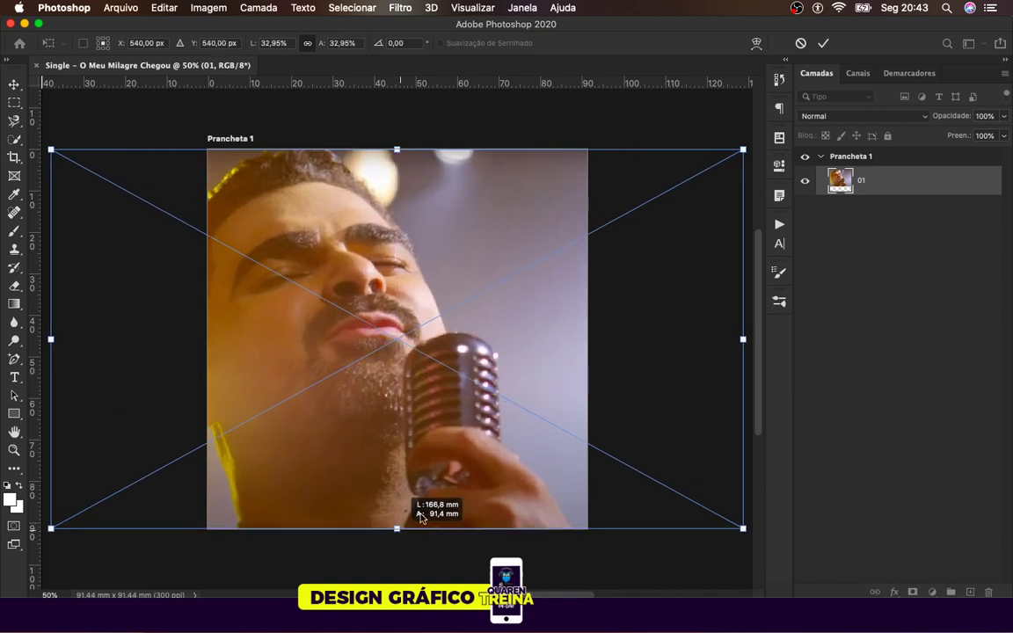
key("Return")
key("shift+Right")
key("shift+Right")
key("shift+Right")
key("shift+Right")
key("shift+Right")
key("shift+Right")
key("shift+Right")
key("shift+Right")
key("shift+Right")
key("shift+Right")
key("shift+Right")
key("shift+Right")
key("shift+Right")
key("shift+Right")
key("shift+Right")
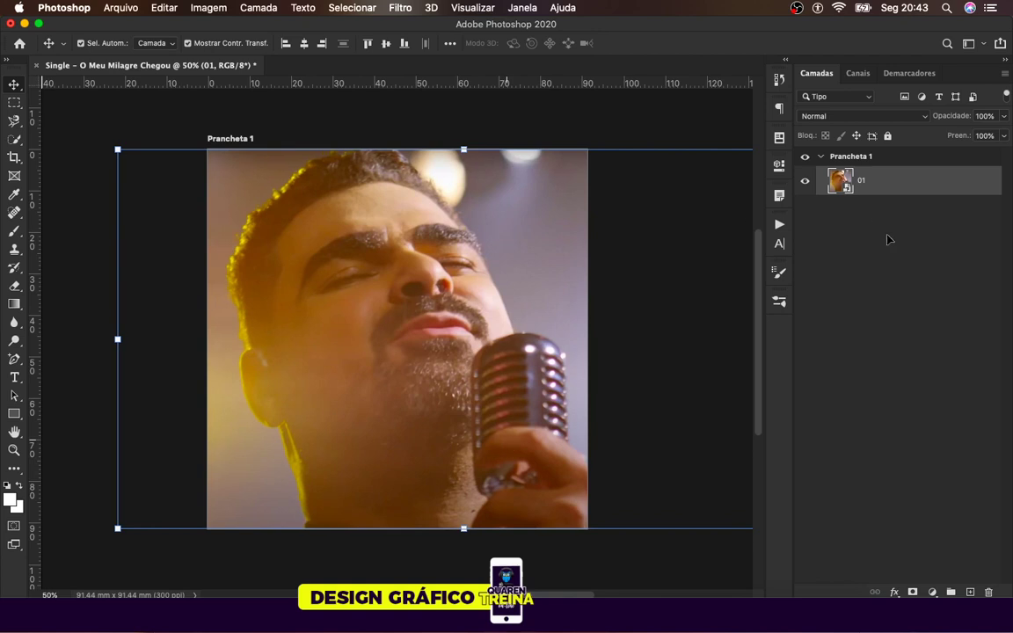
Step: Add an Exposição adjustment layer with gamma correction 0,70 above photo layer 01
left_click(932, 592)
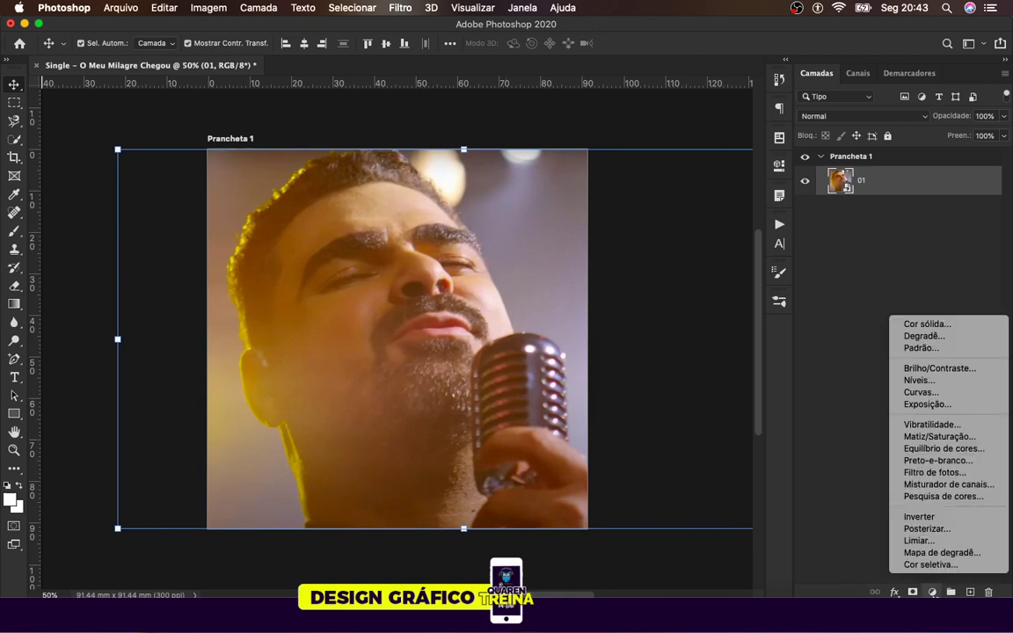
left_click(928, 404)
left_click_drag(664, 296, 685, 298)
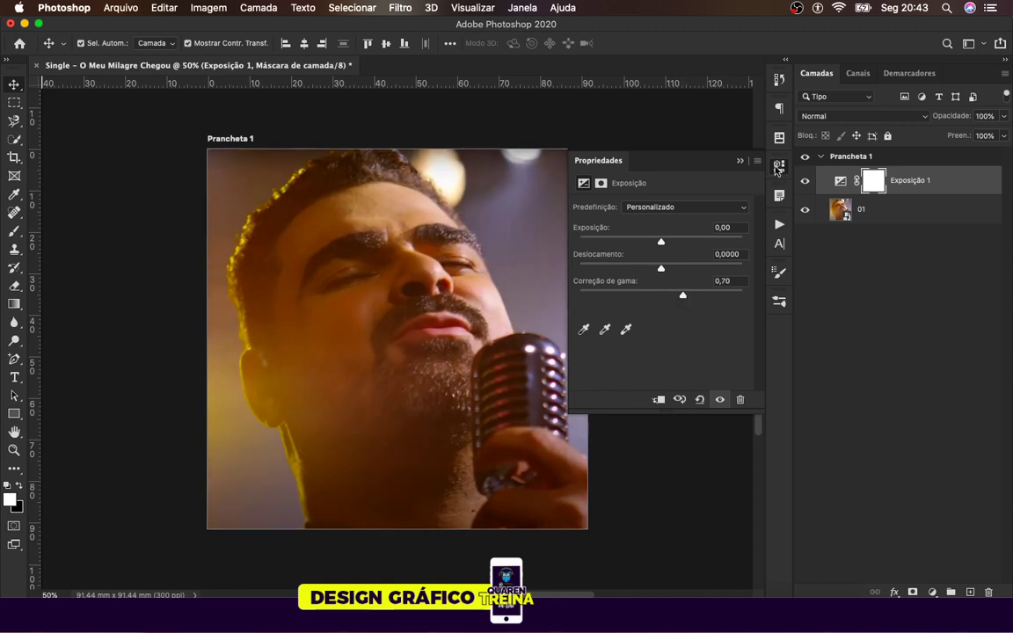
left_click(740, 161)
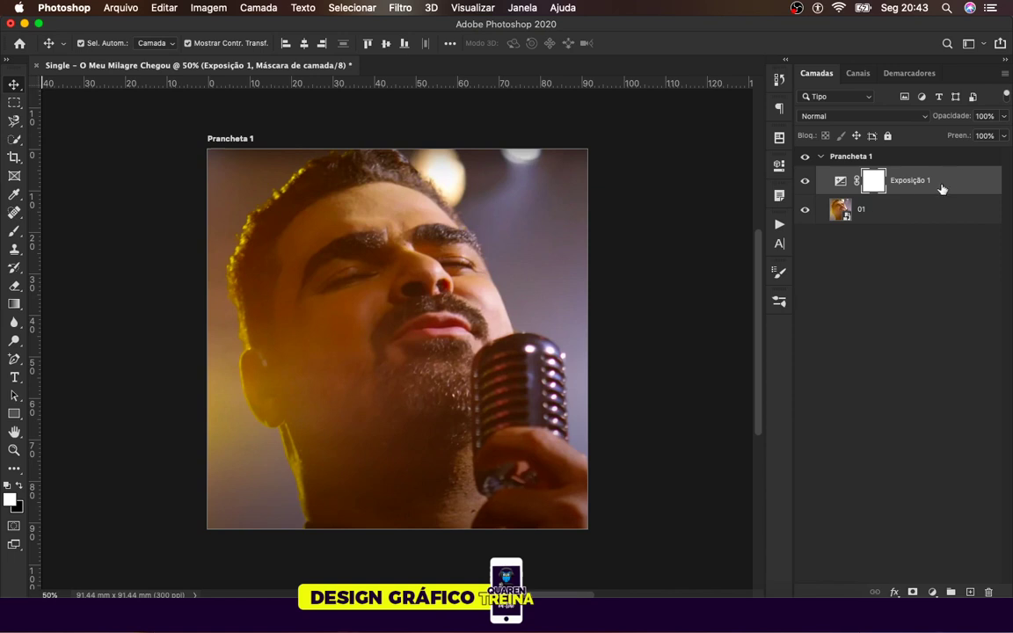
left_click(925, 208)
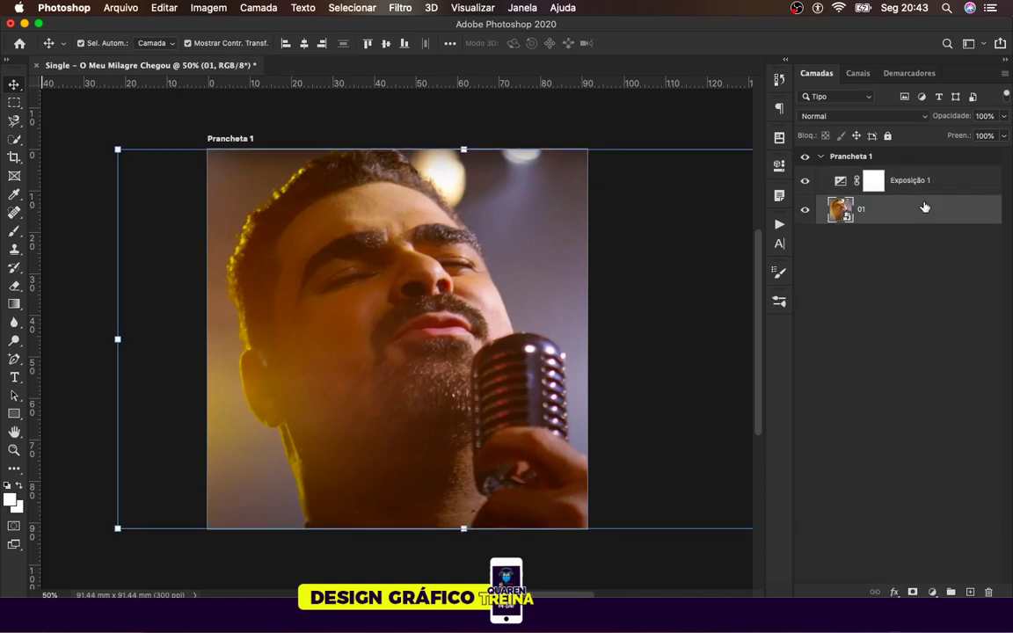
Step: Place Borroza Luz.jpg as an embedded layer stretched to cover the whole artboard
left_click(119, 8)
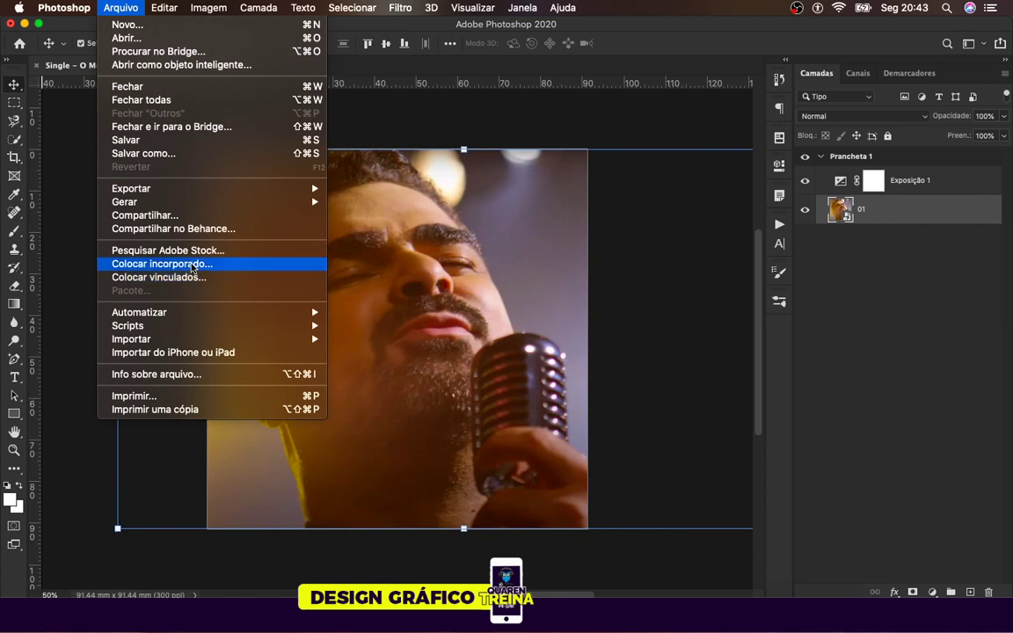
left_click(189, 257)
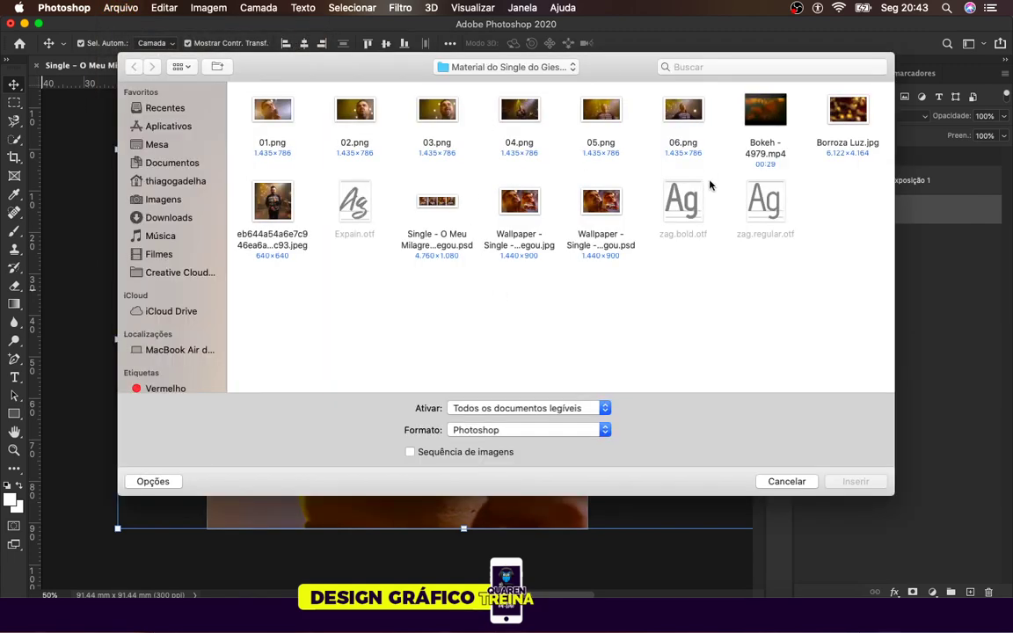
double_click(847, 112)
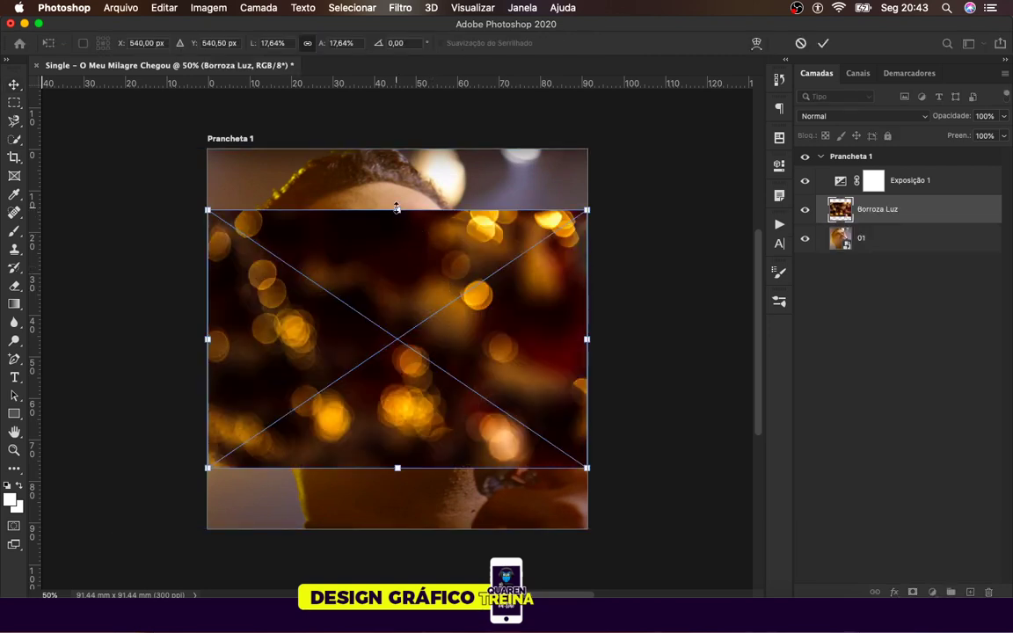
left_click_drag(398, 210, 407, 148)
left_click_drag(397, 468, 398, 528)
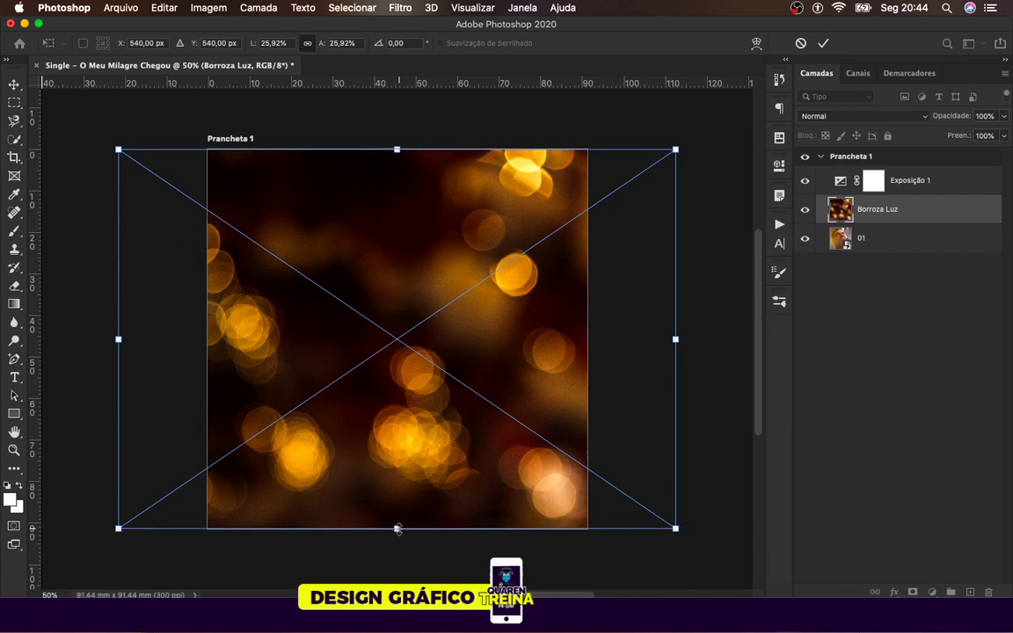
key("shift+Right")
key("shift+Right")
key("shift+Right")
key("shift+Right")
key("shift+Right")
key("shift+Right")
key("shift+Right")
key("shift+Right")
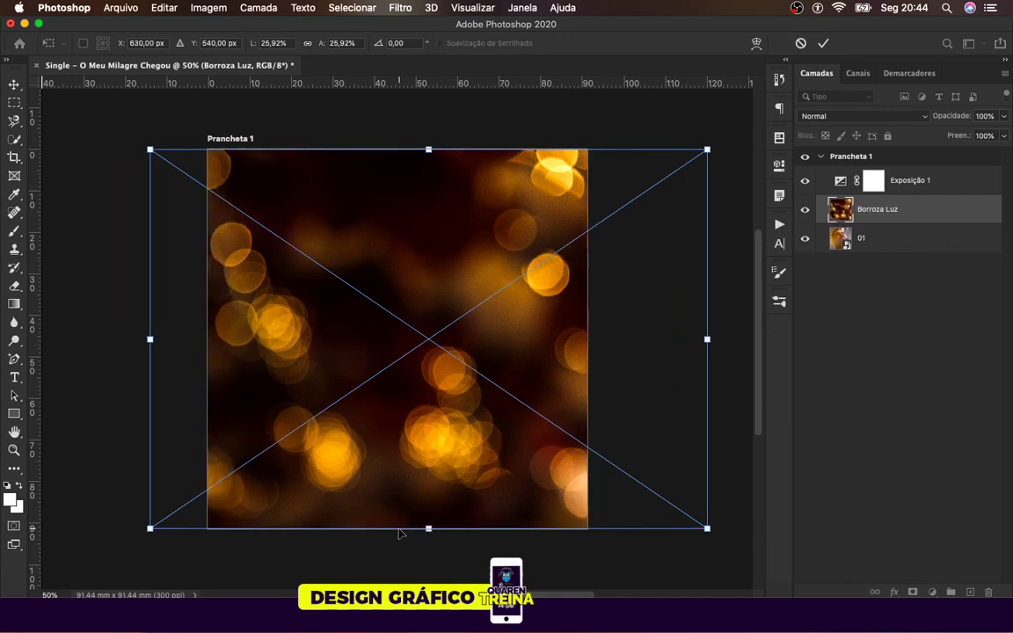
key("shift+Left")
key("Return")
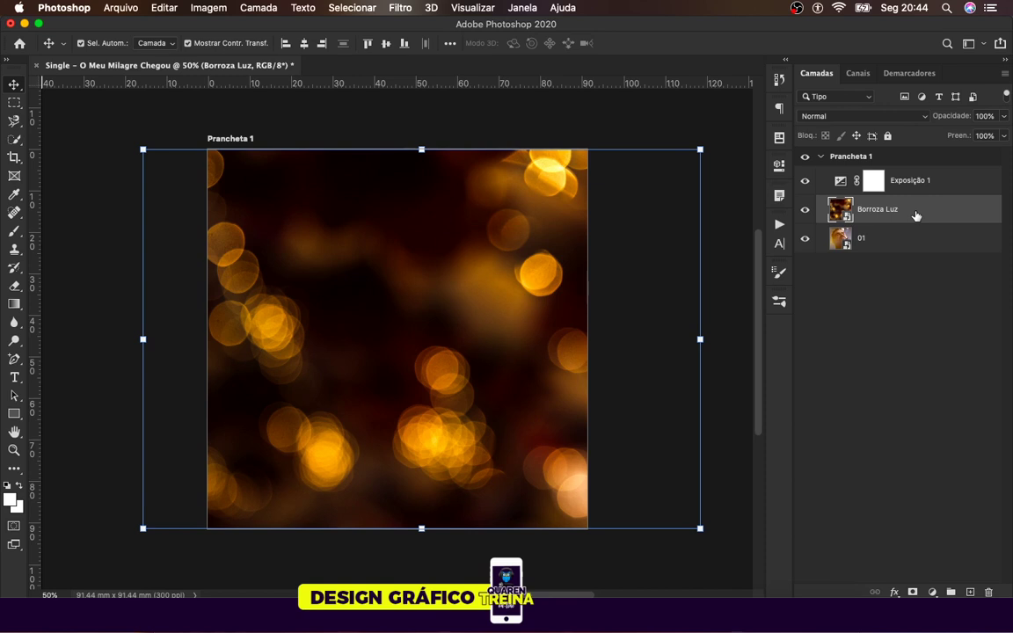
Step: Set the Borroza Luz layer to Luz Indireta blend mode at 60% opacity
left_click(869, 115)
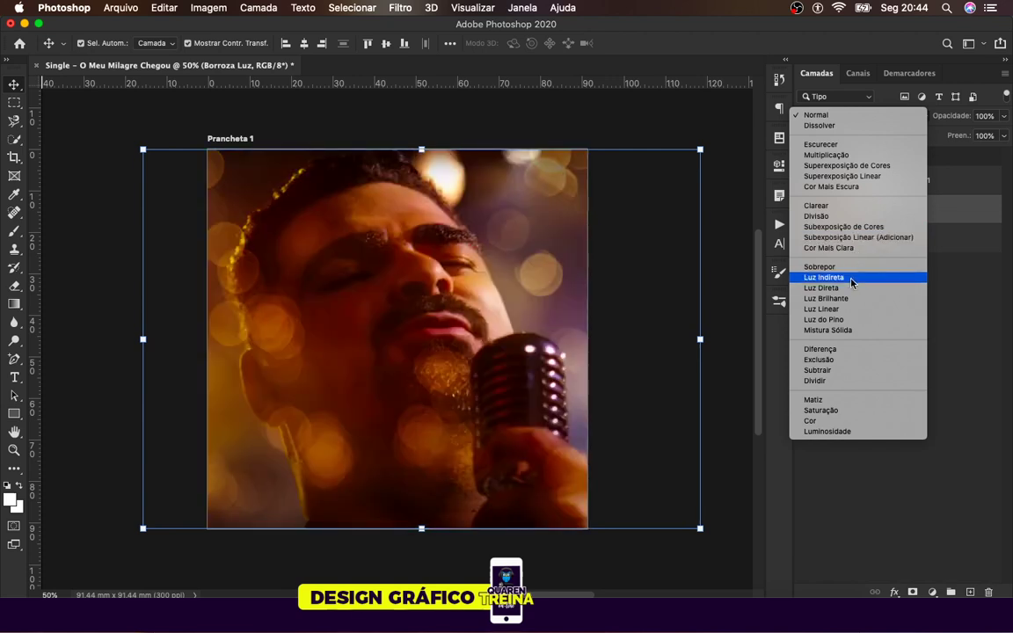
left_click(851, 280)
left_click(1004, 116)
left_click_drag(1003, 134, 976, 137)
left_click(669, 343)
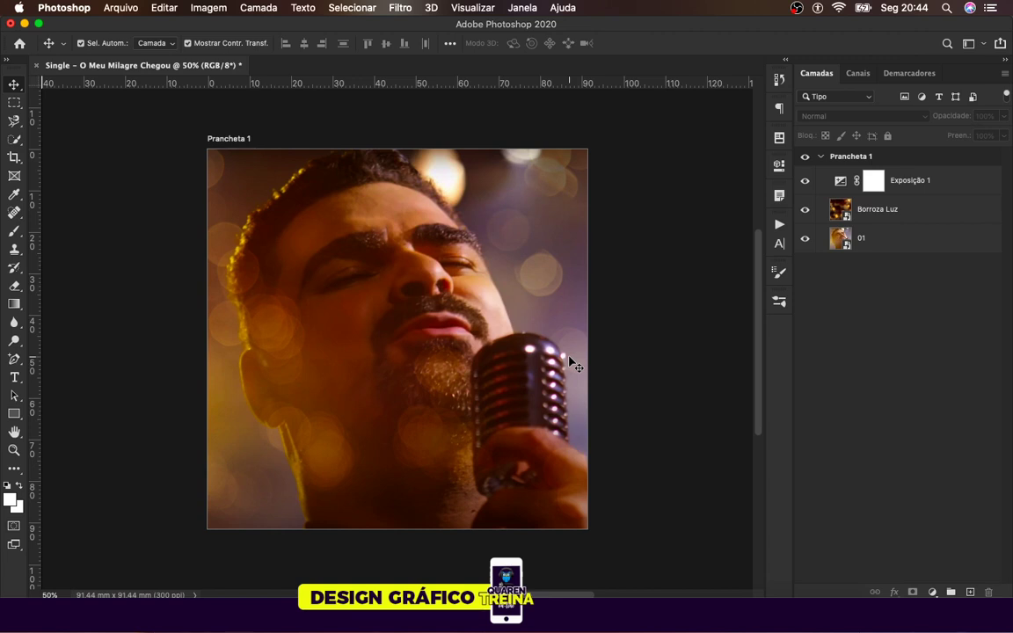
key("super+plus")
key("super+minus")
Step: Move Exposição 1 below Borroza Luz and clip it to photo layer 01
left_click(919, 181)
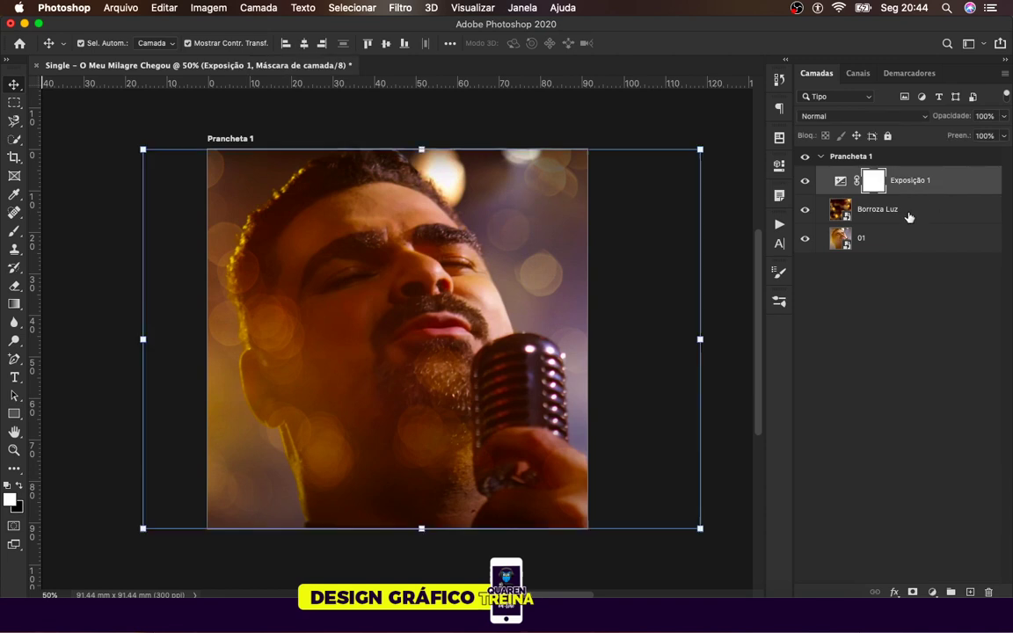
left_click(913, 211)
left_click(896, 242)
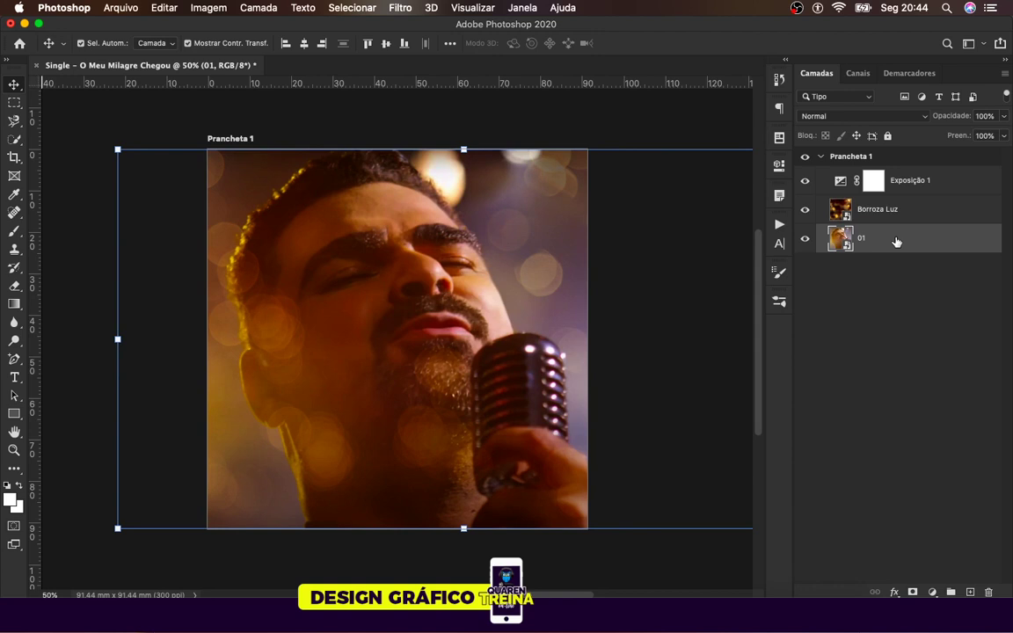
left_click_drag(912, 180, 904, 221)
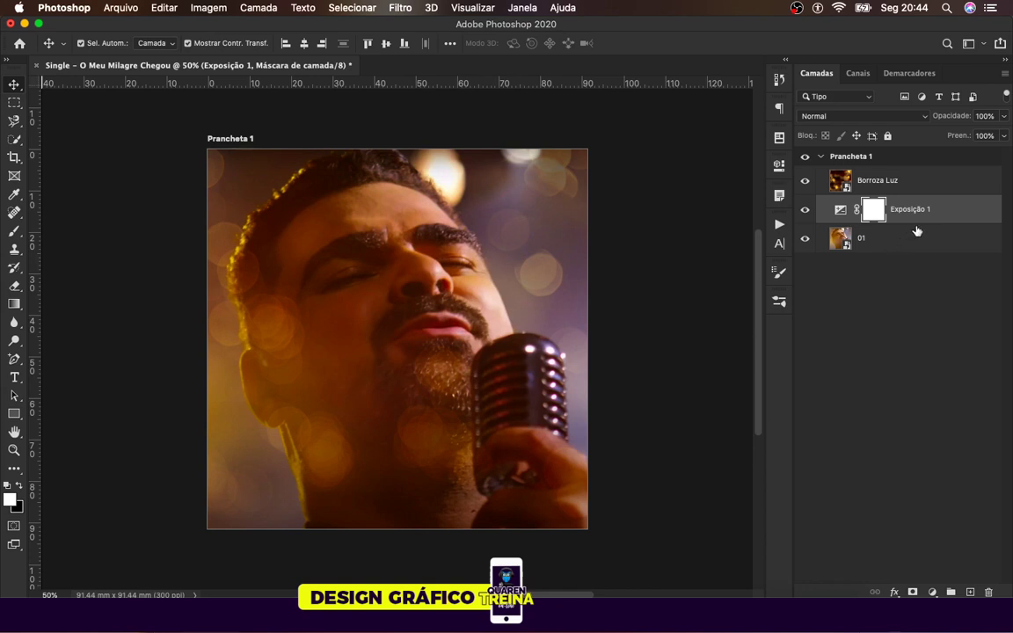
left_click(919, 243)
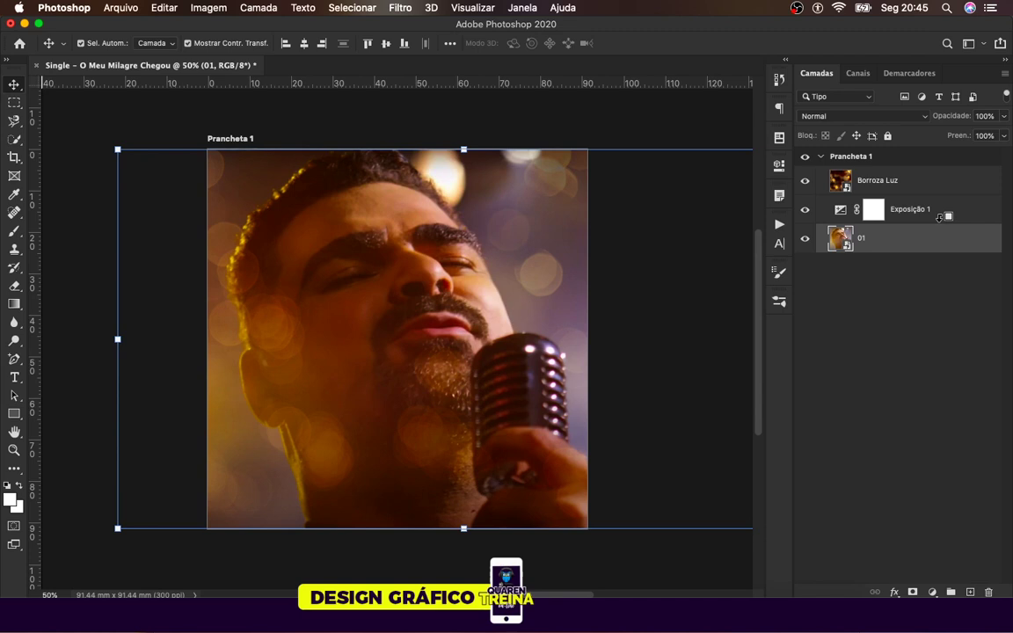
left_click(939, 217, "alt")
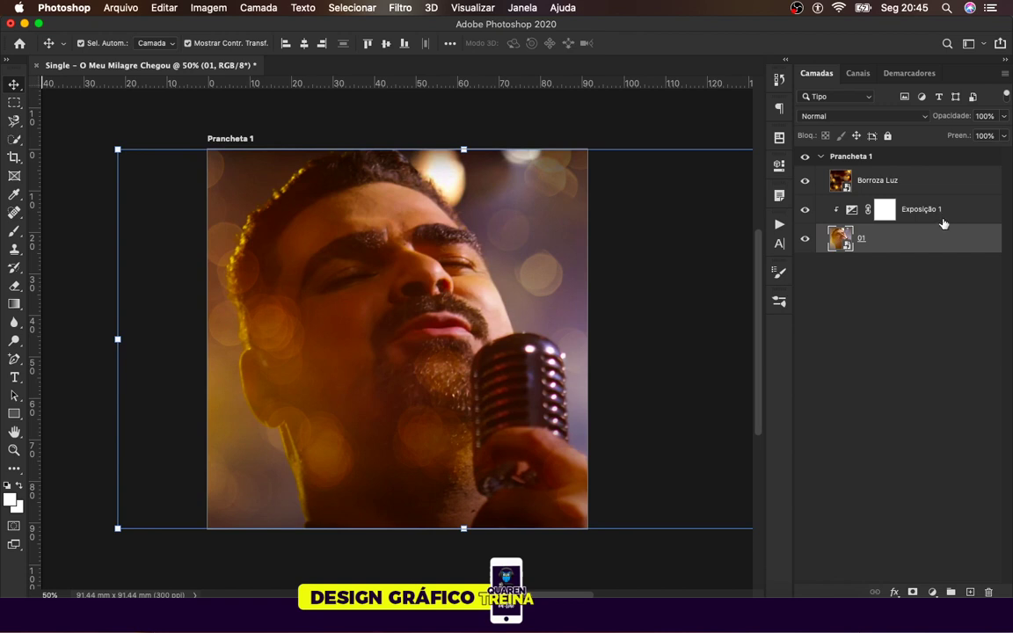
Step: Group Borroza Luz, Exposição 1 and 01 into a group named 'Foto/BG'
left_click(948, 187)
left_click(907, 241, "shift")
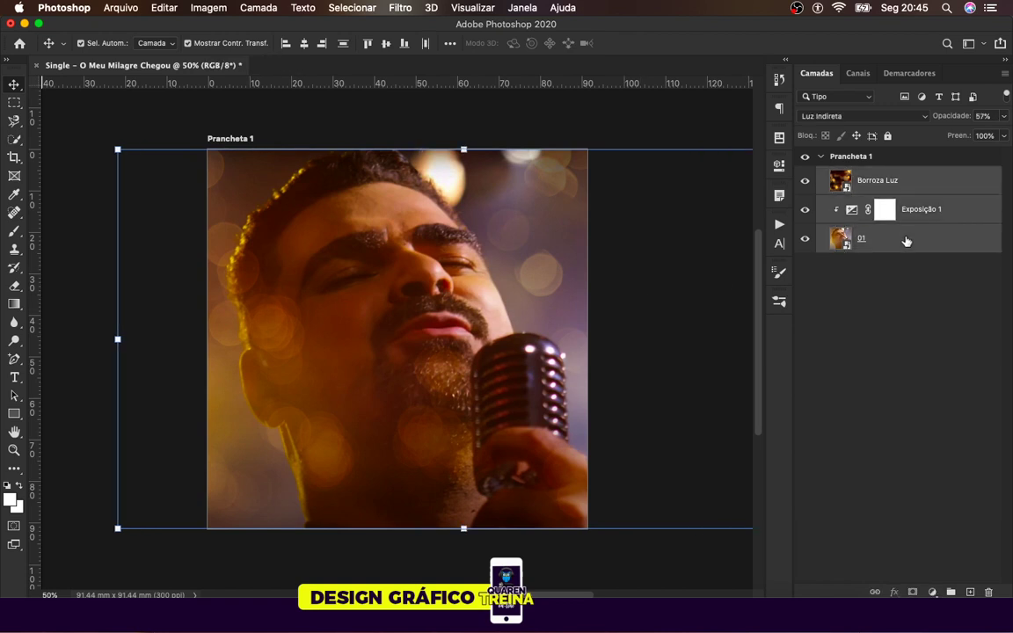
key("super+g")
double_click(869, 176)
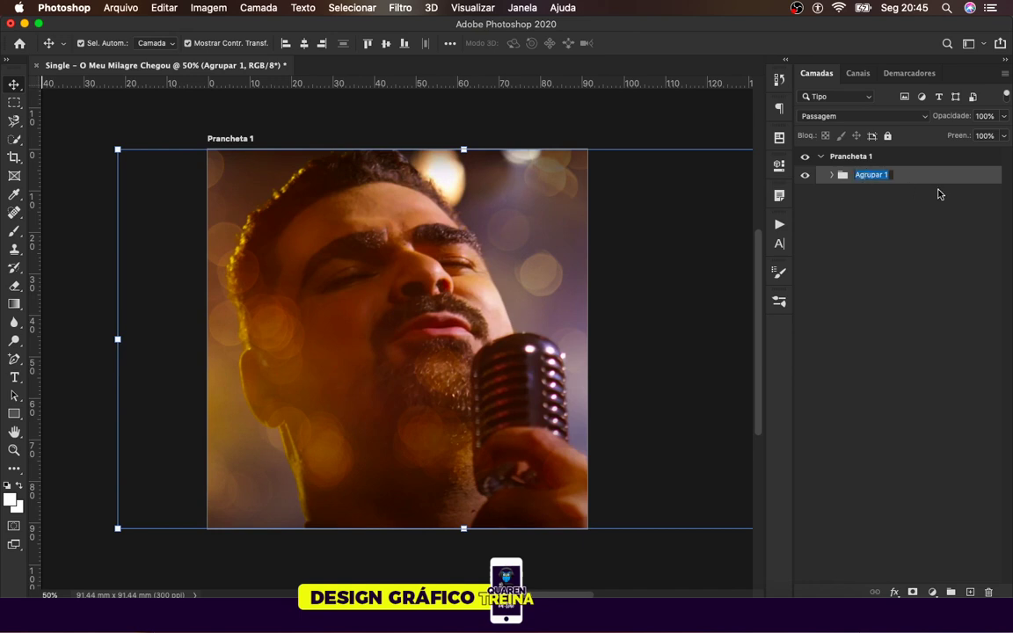
type("F")
type("oto/BG")
key("Return")
left_click(880, 321)
key("super+plus")
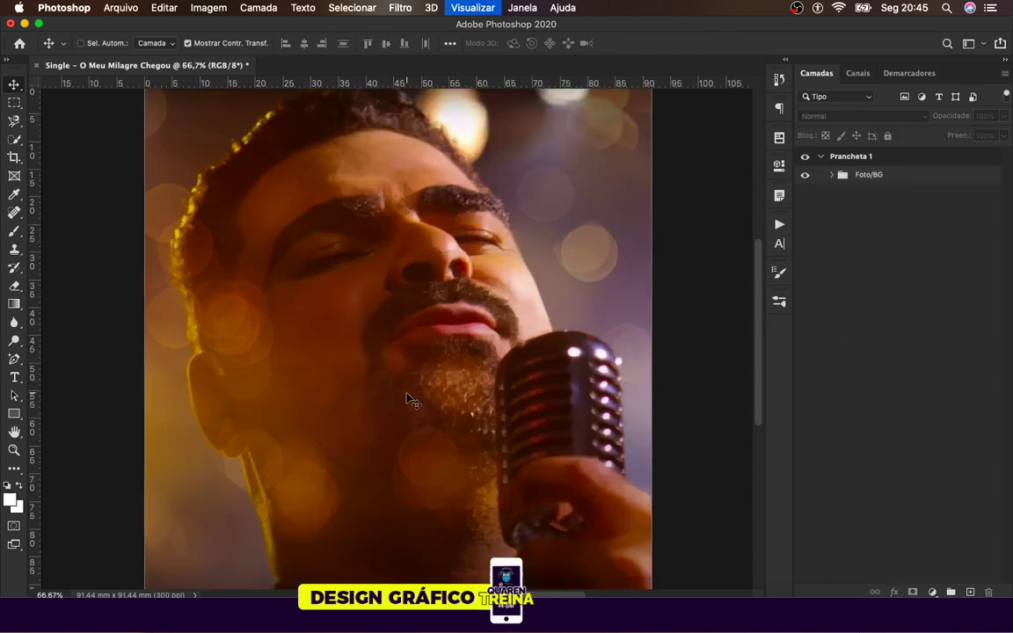
key("super+minus")
key("super+plus")
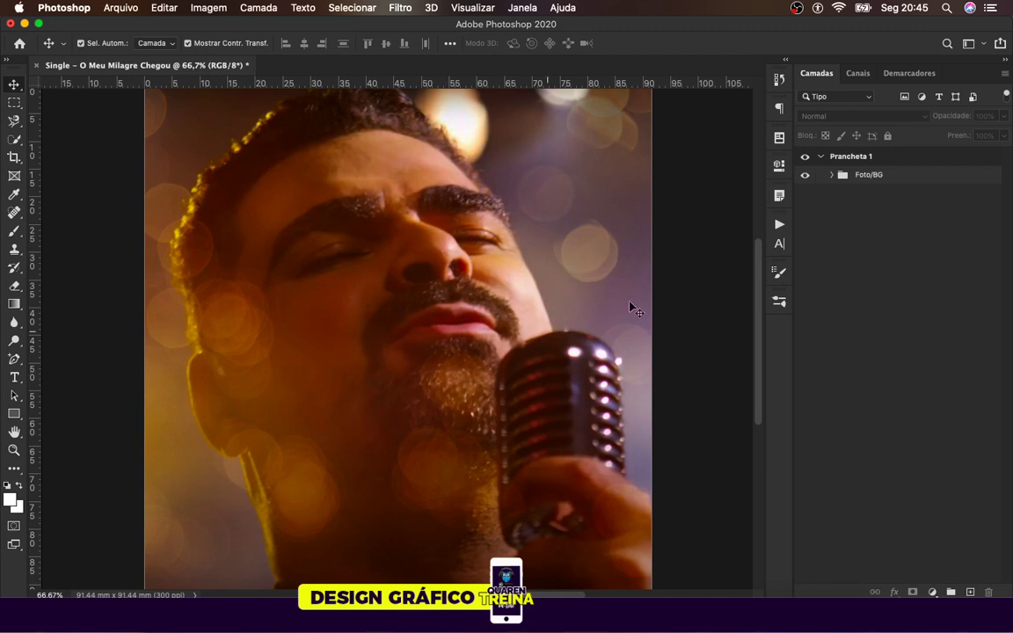
key("t")
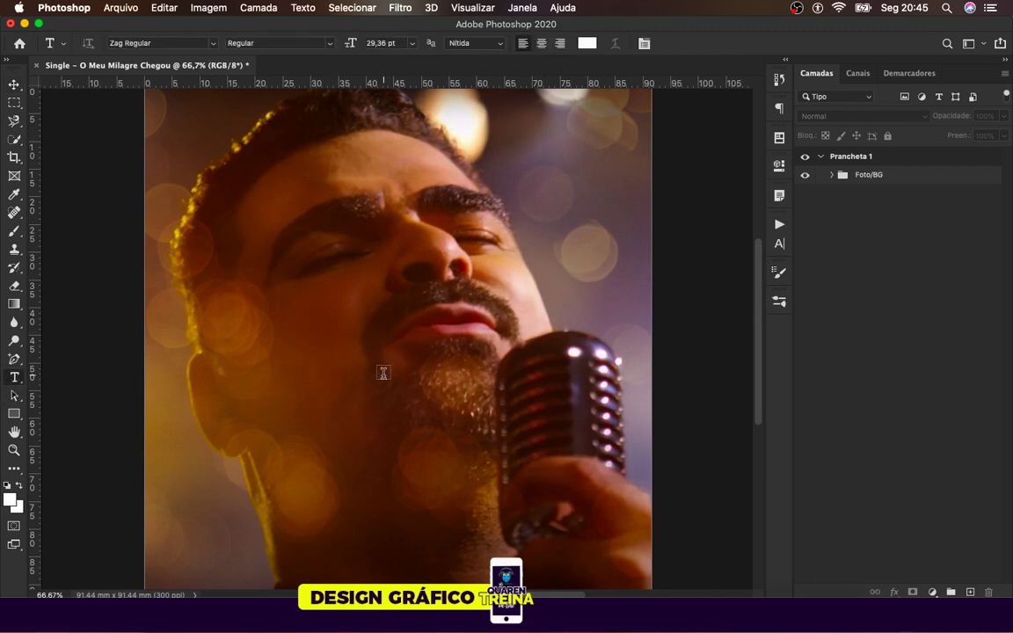
left_click(356, 369)
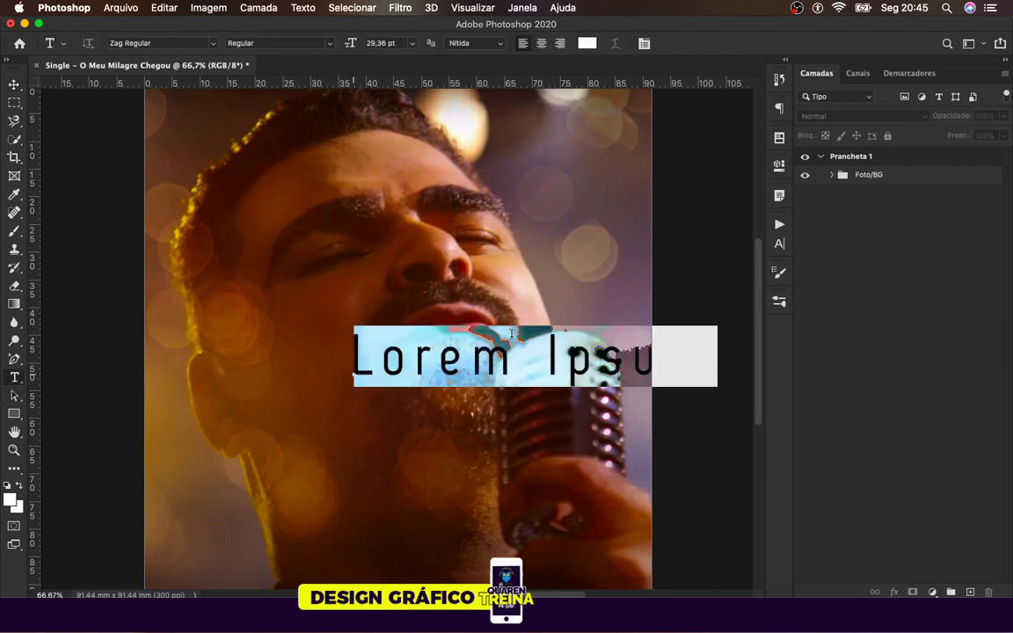
left_click(14, 84)
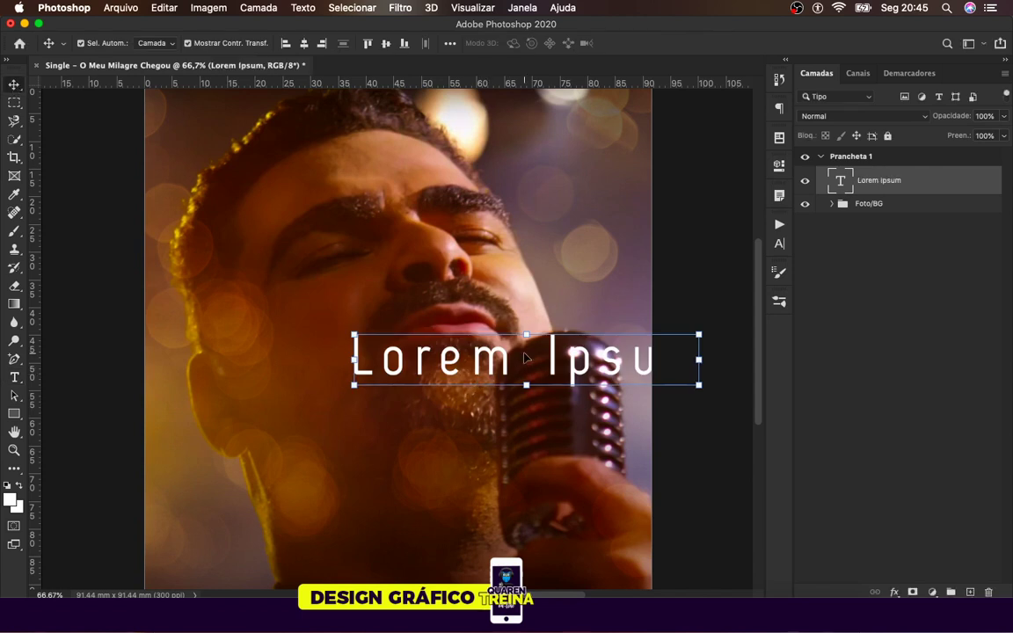
key("BackSpace")
left_click(166, 616)
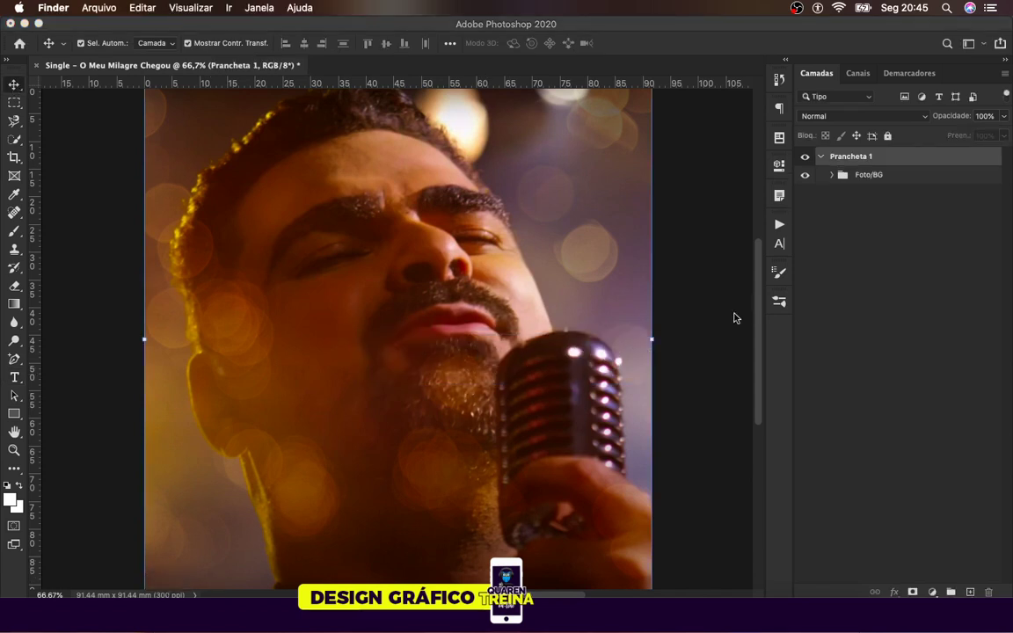
left_click(336, 310)
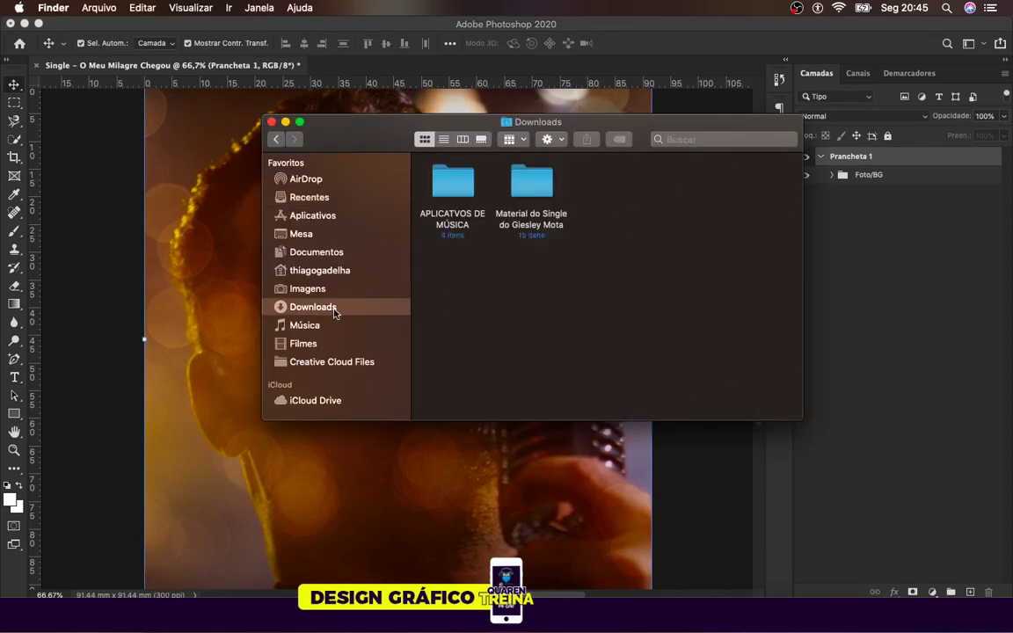
double_click(540, 189)
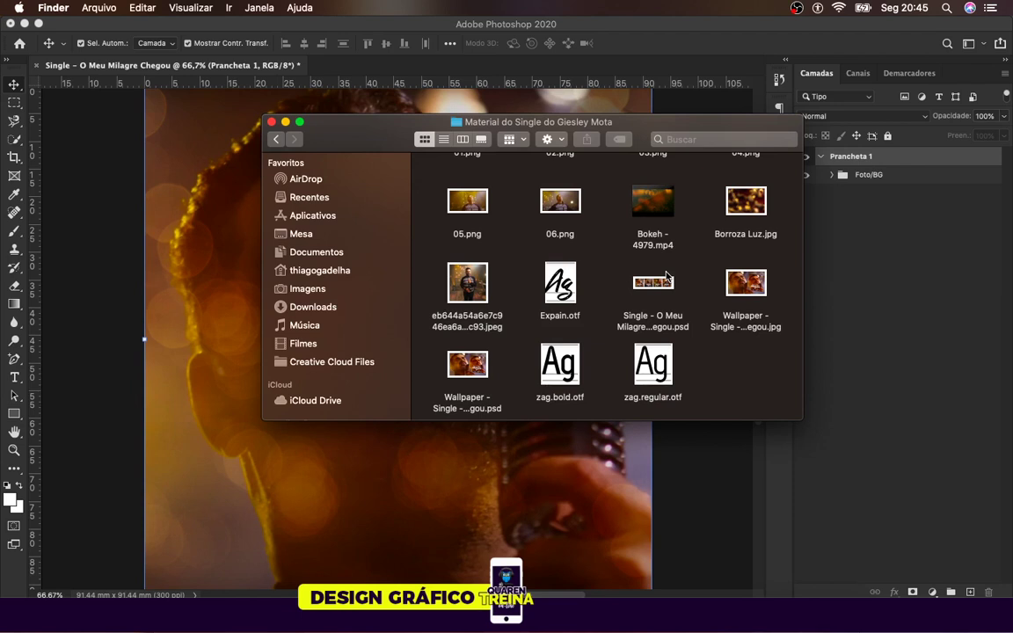
left_click(677, 484)
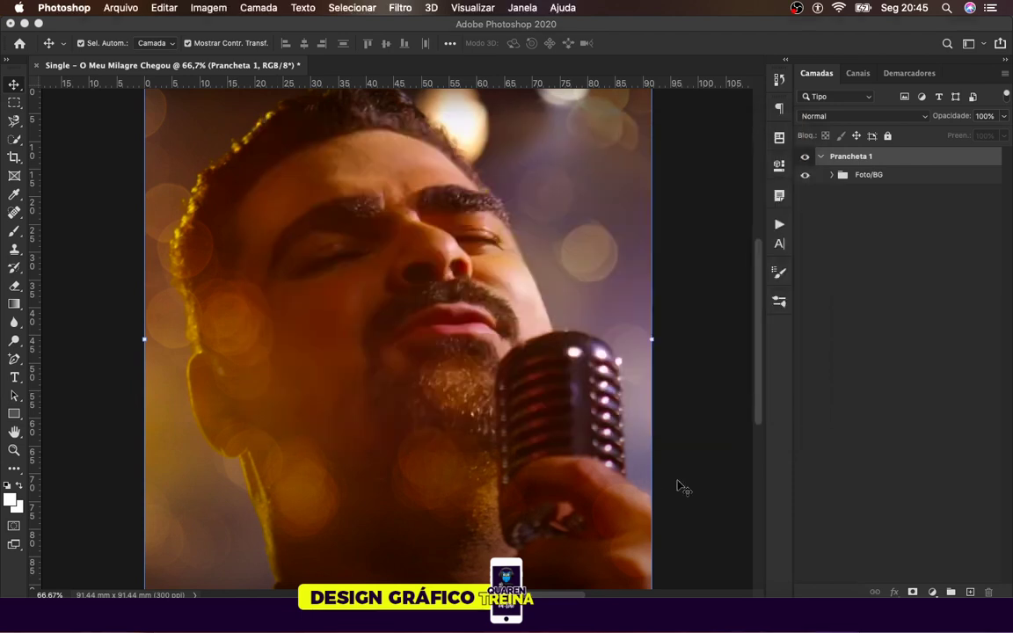
Step: Discard a first mistyped name attempt and reset the text letter spacing to 0
left_click(14, 379)
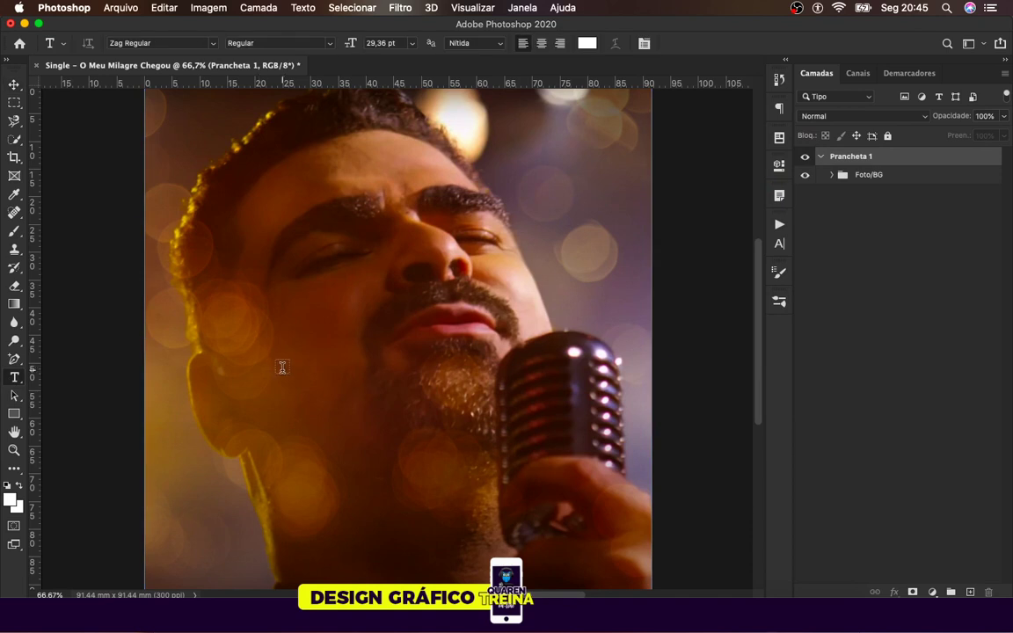
left_click(282, 367)
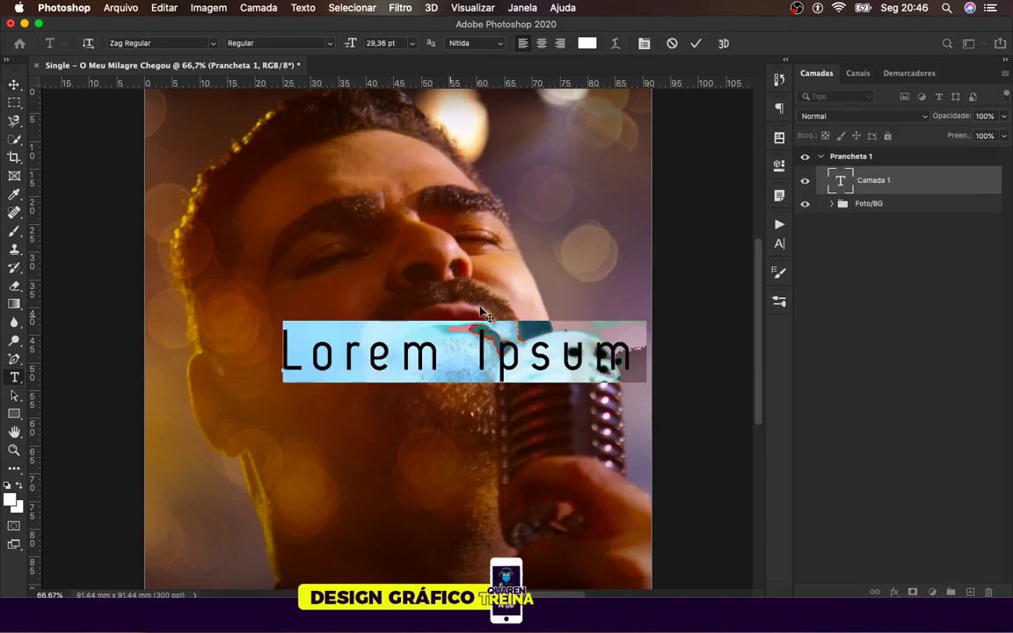
type("Gi")
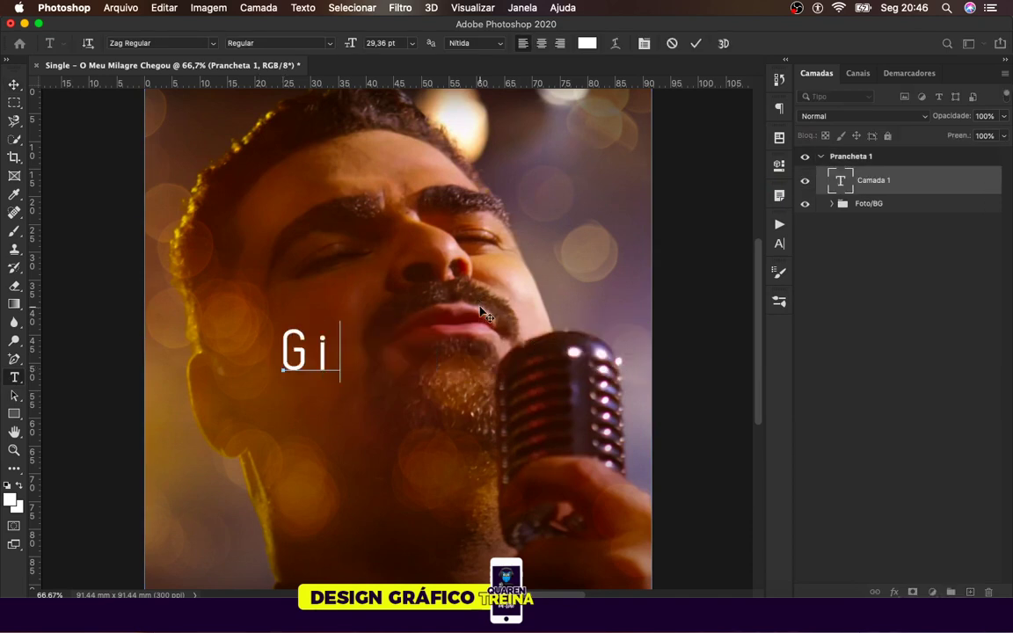
type("s")
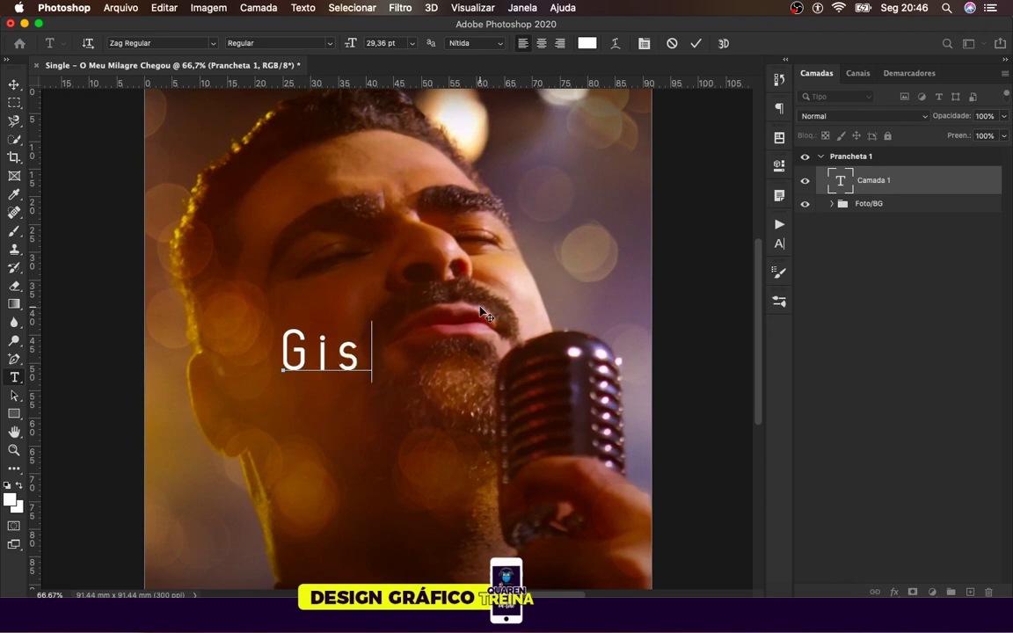
type("ley")
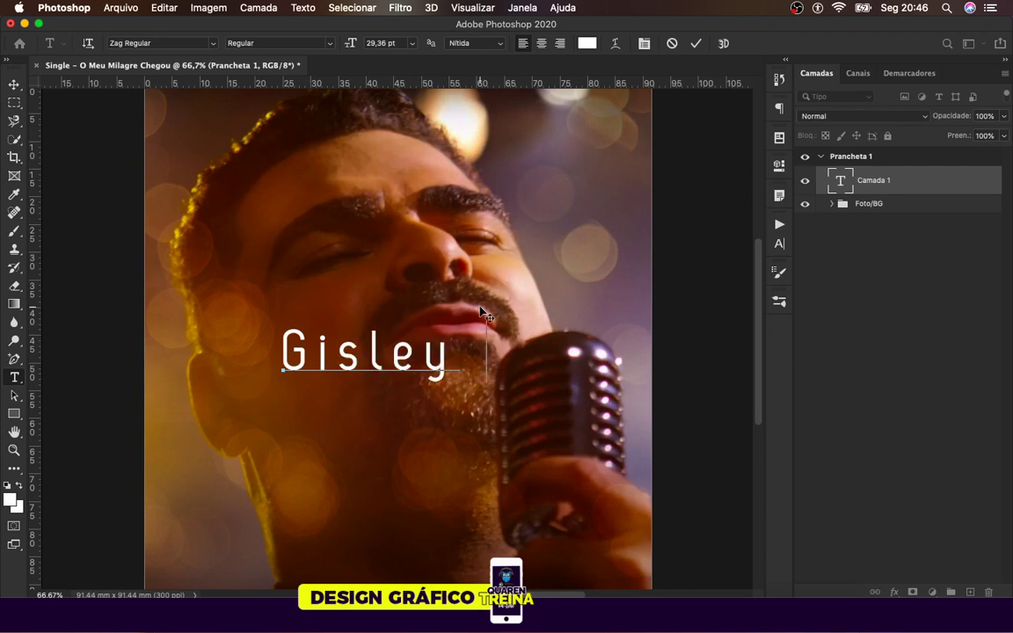
key("BackSpace")
key("BackSpace")
key("BackSpace")
key("BackSpace")
key("BackSpace")
key("BackSpace")
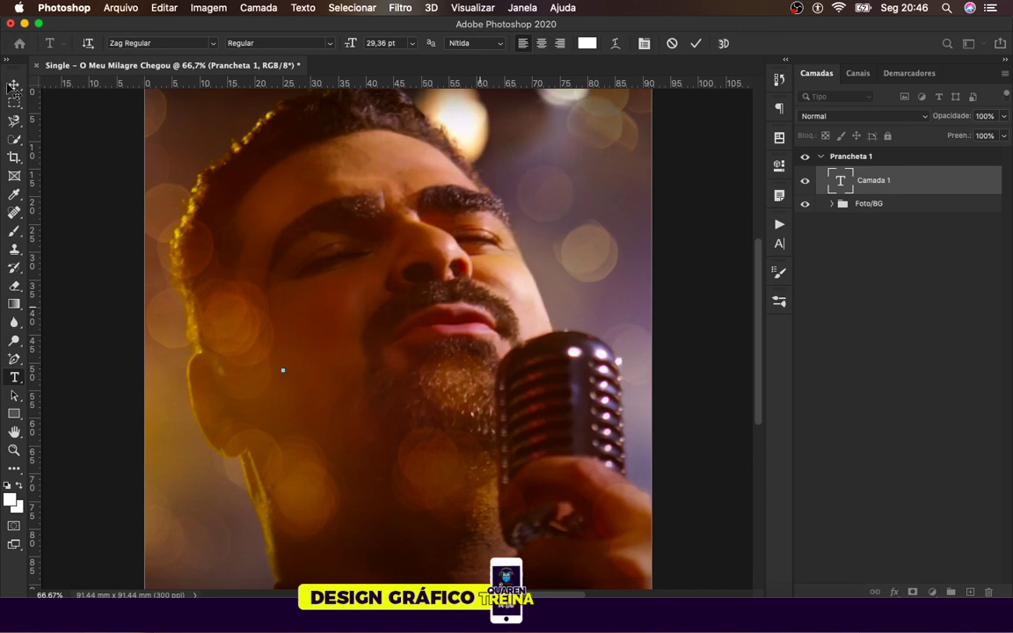
left_click(14, 84)
key("BackSpace")
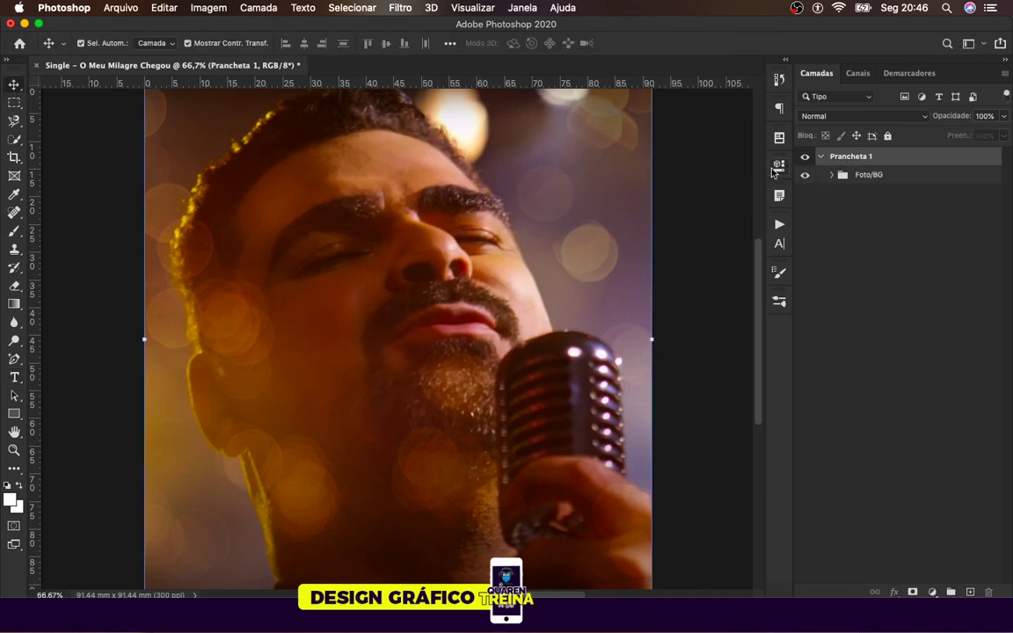
left_click(782, 245)
left_click(759, 276)
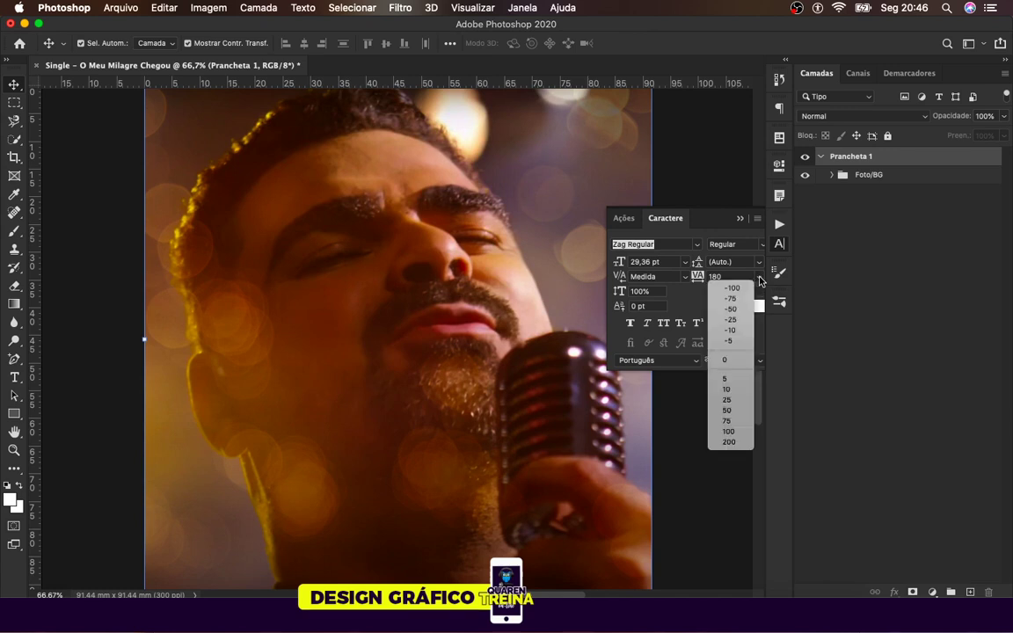
left_click(724, 357)
Step: Type the singer's name across the photo, correcting the typos until it's spelled right
left_click(7, 377)
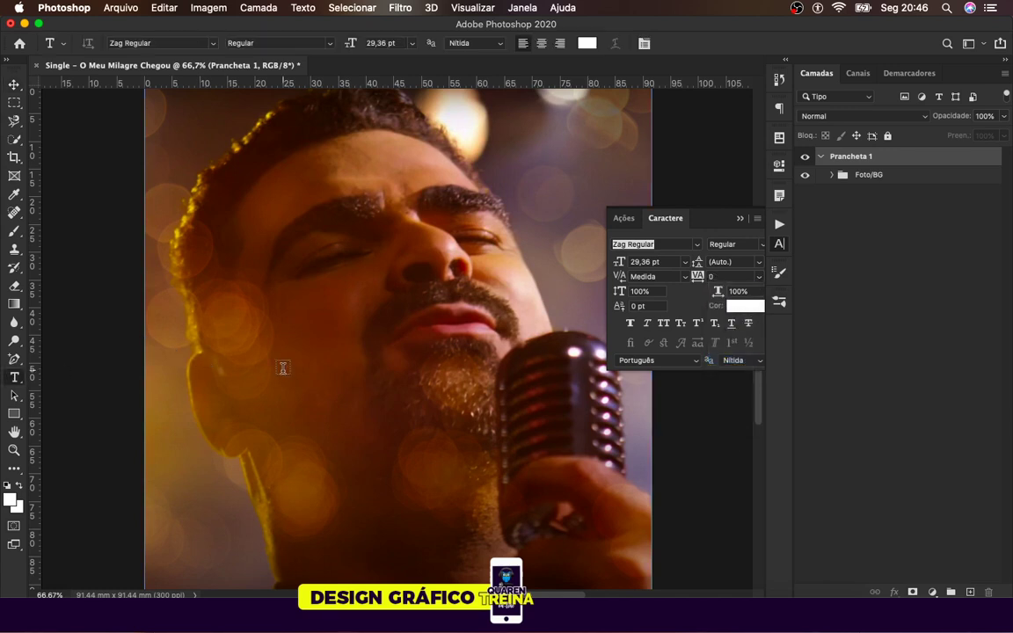
left_click(282, 367)
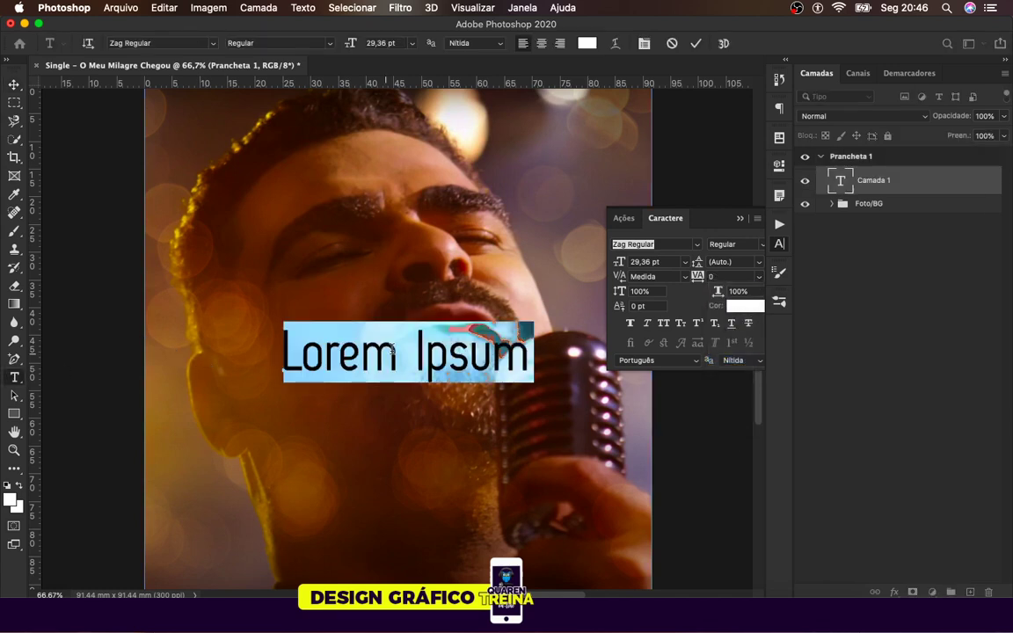
type("Gl")
key("BackSpace")
type("IE ")
type("LEY")
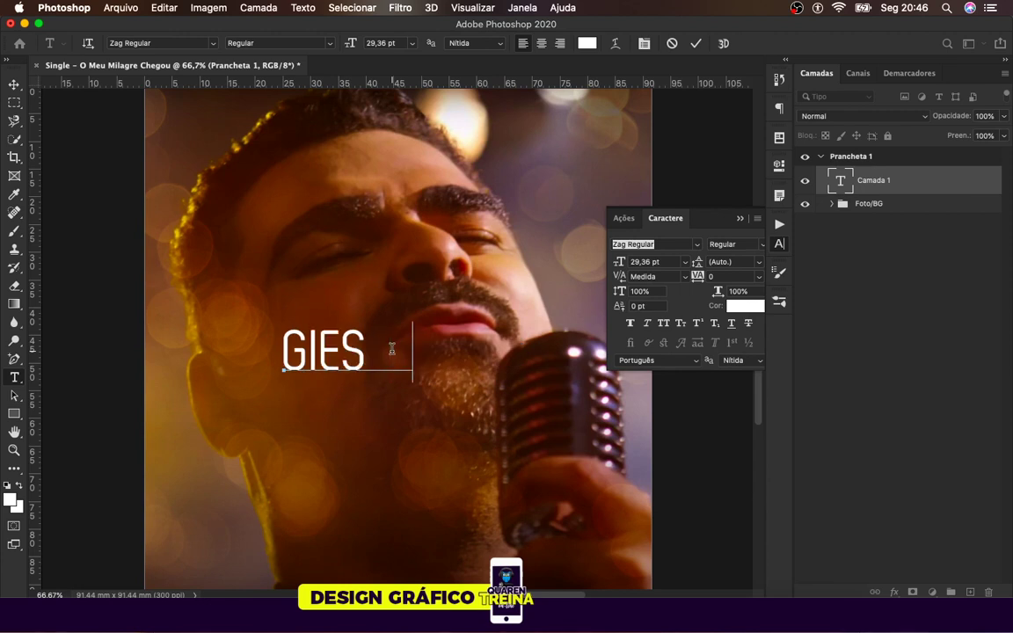
type(" M")
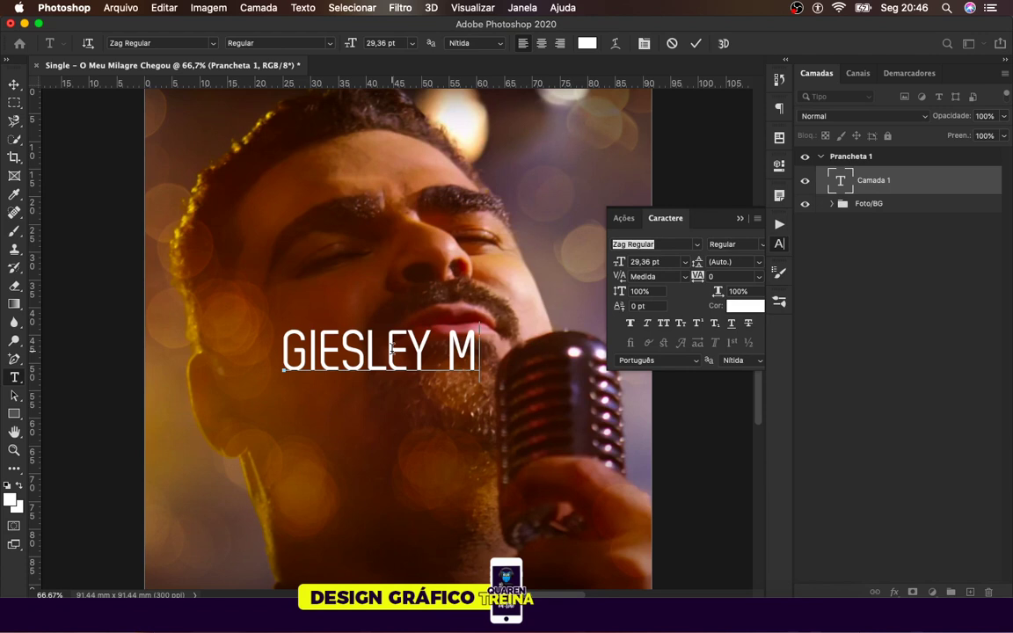
type("OTA")
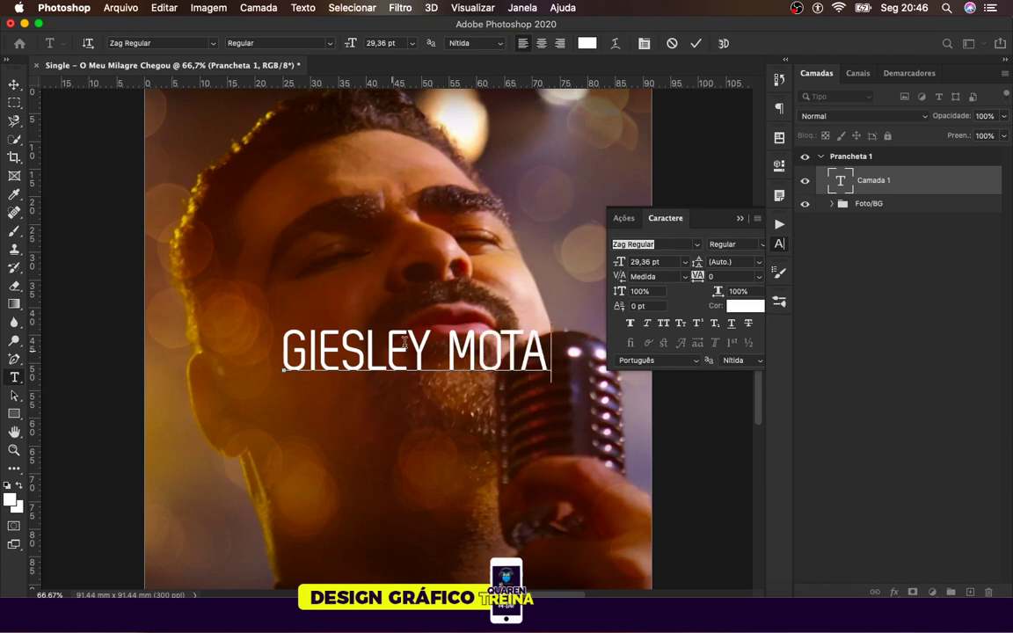
key("Left")
key("Left")
key("Left")
key("Left")
key("Left")
key("Left")
key("Left")
key("Left")
key("Left")
key("Left")
key("Left")
key("shift+End")
key("BackSpace")
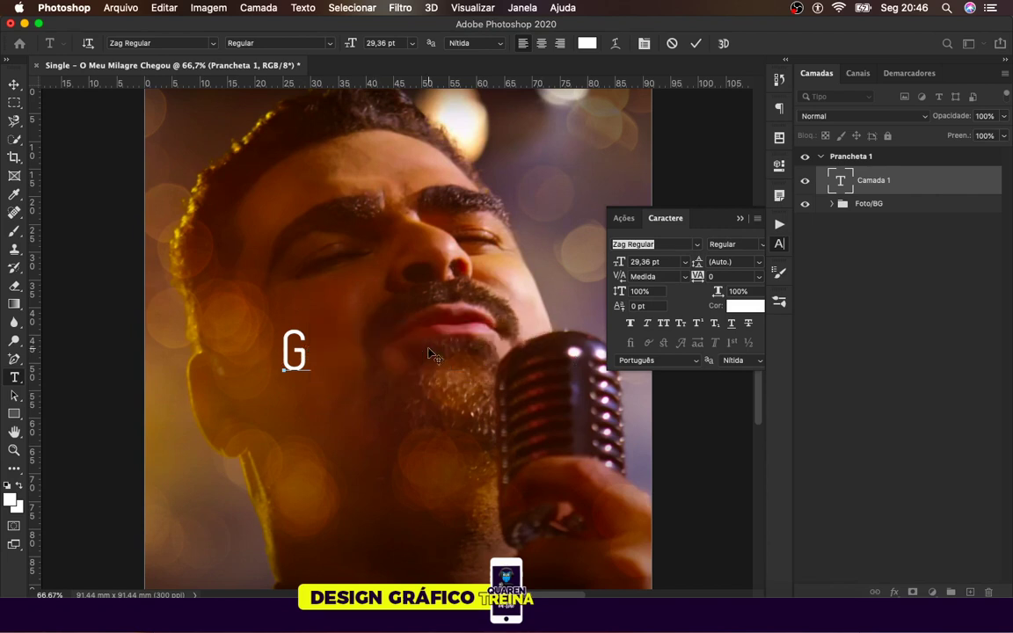
type("isley")
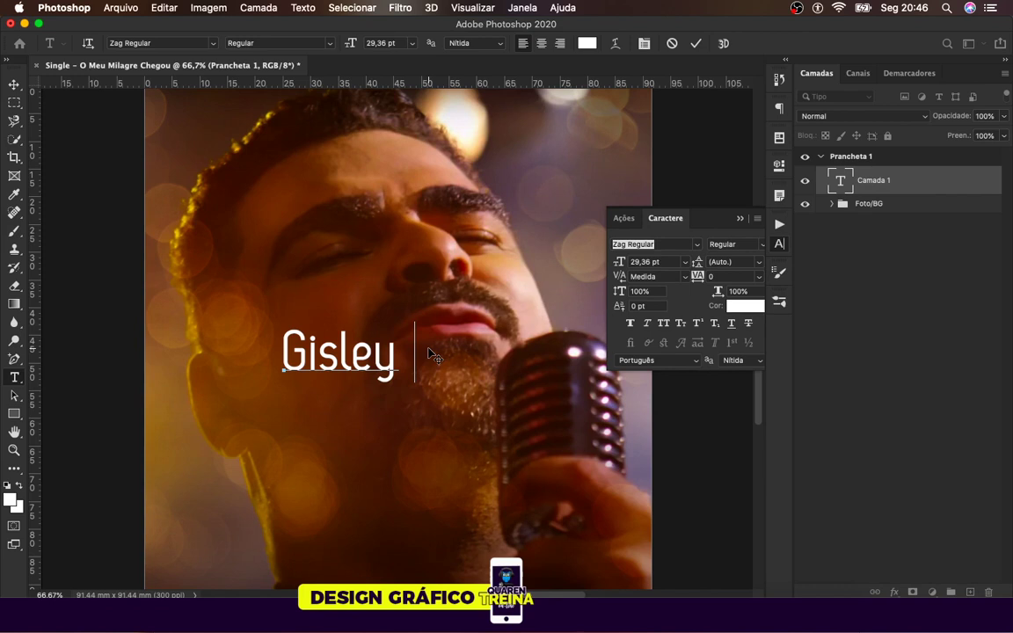
key("BackSpace")
key("BackSpace")
key("BackSpace")
key("BackSpace")
type("E")
key("BackSpace")
type("e")
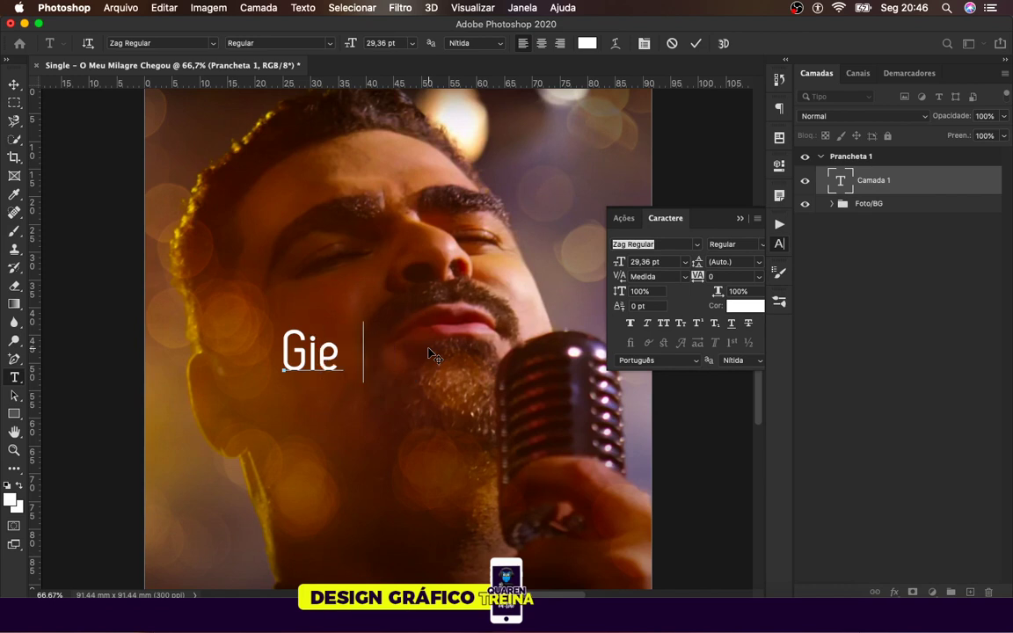
type("sl ey M")
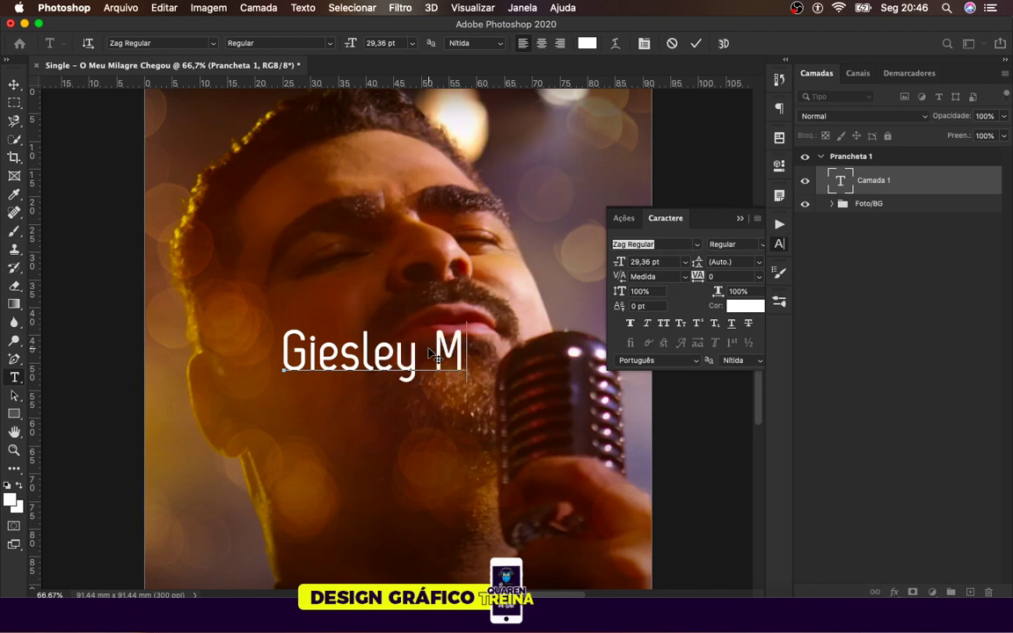
type("ota")
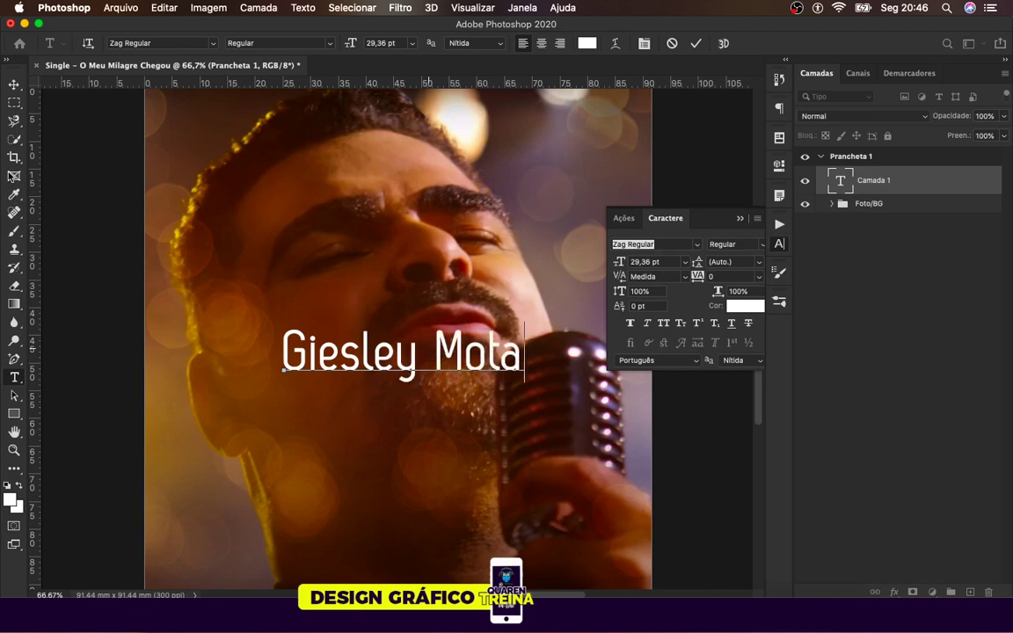
left_click(14, 83)
left_click(714, 276)
Step: Give the name 180 tracking and 15,36 pt size, raise it, and start a line below
type("18")
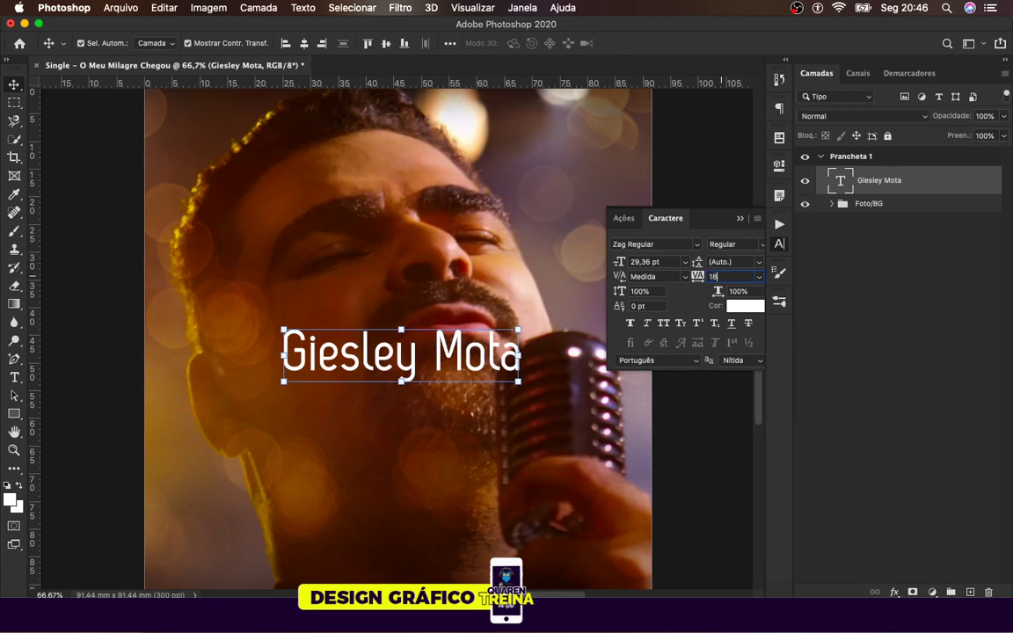
key("Return")
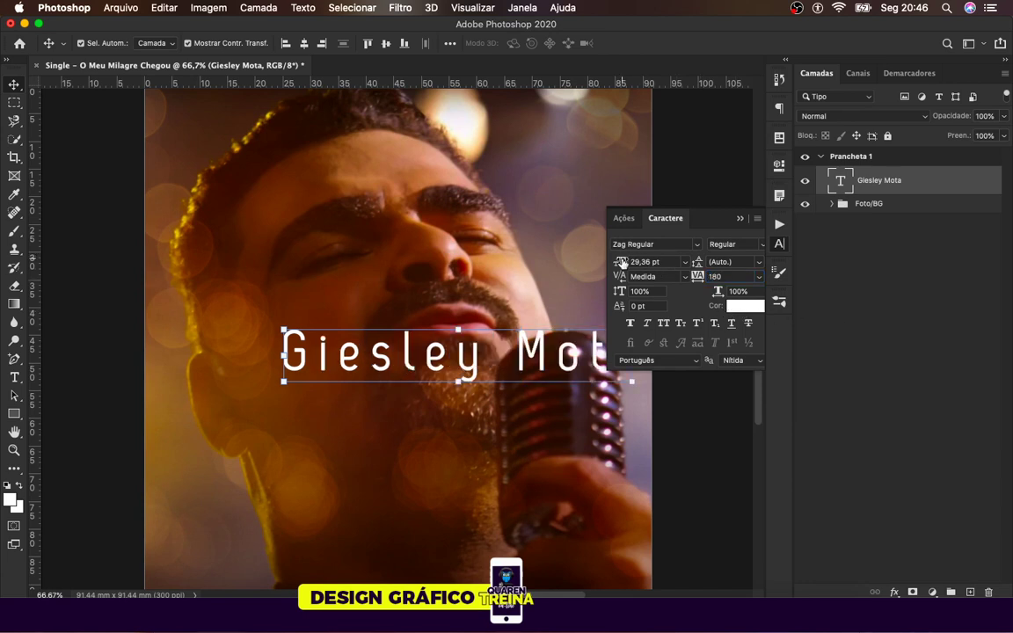
left_click_drag(619, 263, 616, 263)
key("Return")
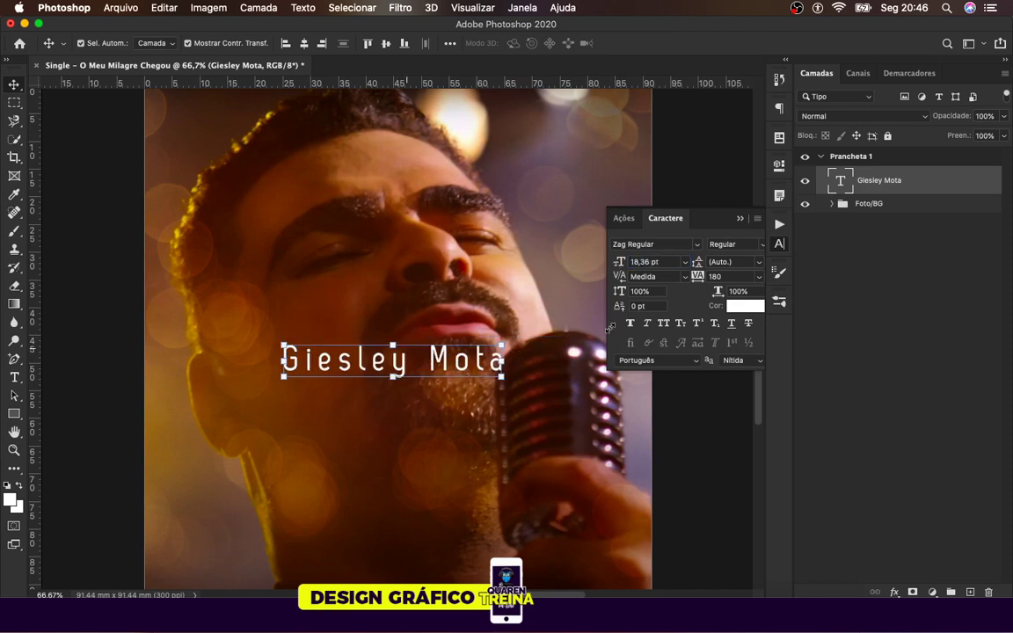
left_click_drag(621, 263, 615, 263)
left_click_drag(414, 359, 445, 331)
left_click(14, 377)
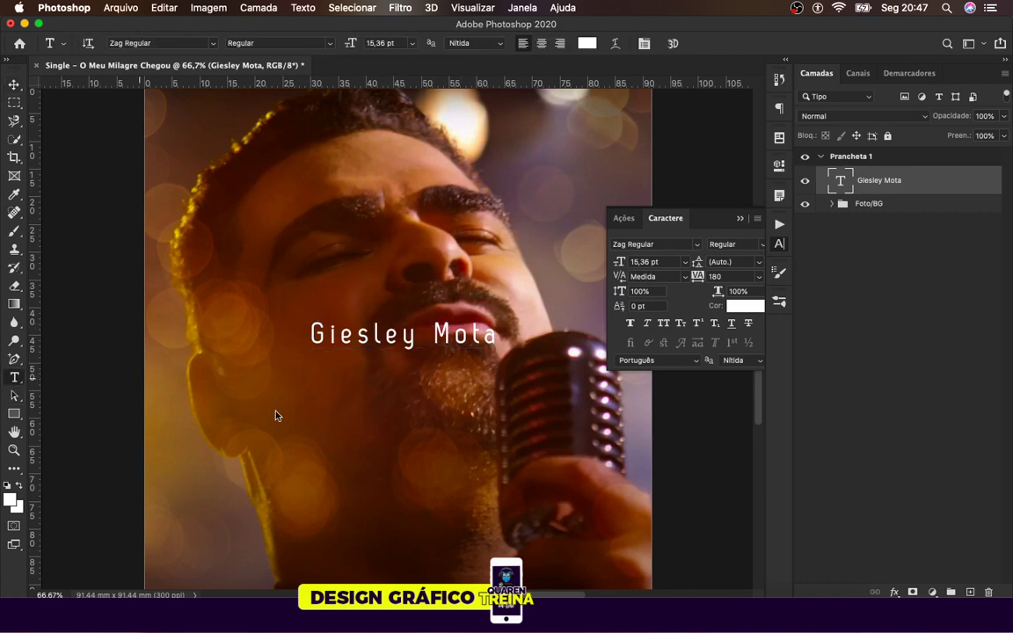
left_click(315, 438)
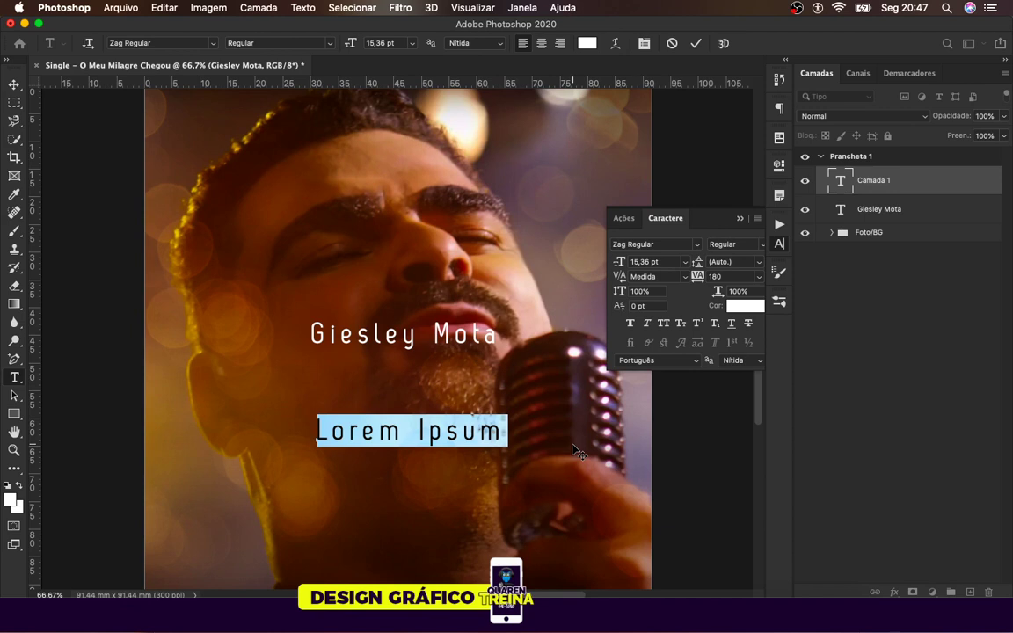
Step: Type 'Chegou' in the Expain script font with letter spacing 0
type("C")
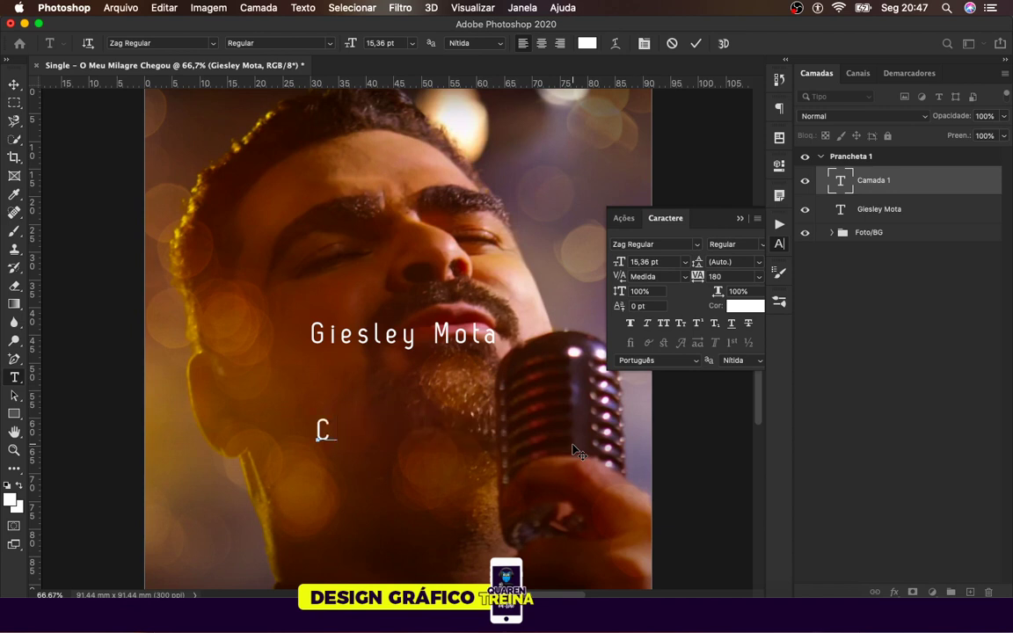
type("hegou")
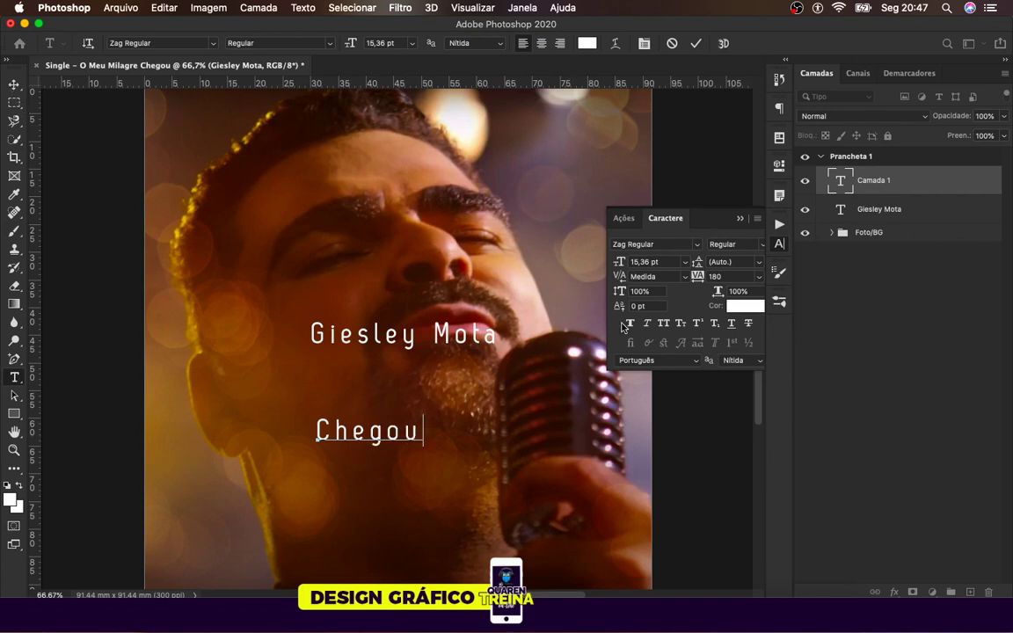
left_click(13, 84)
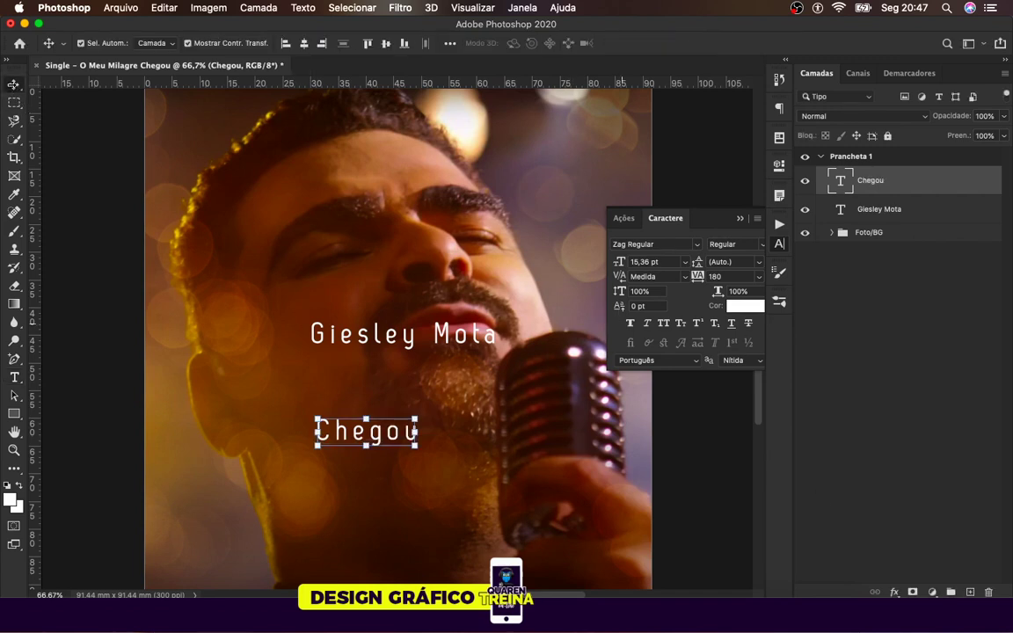
left_click(696, 246)
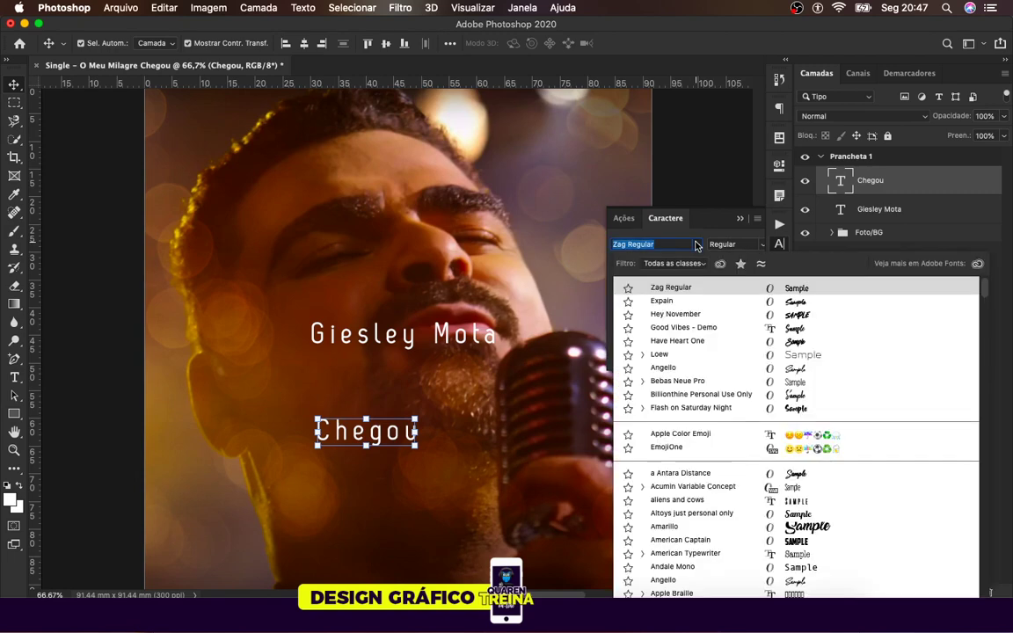
left_click(696, 245)
left_click(698, 248)
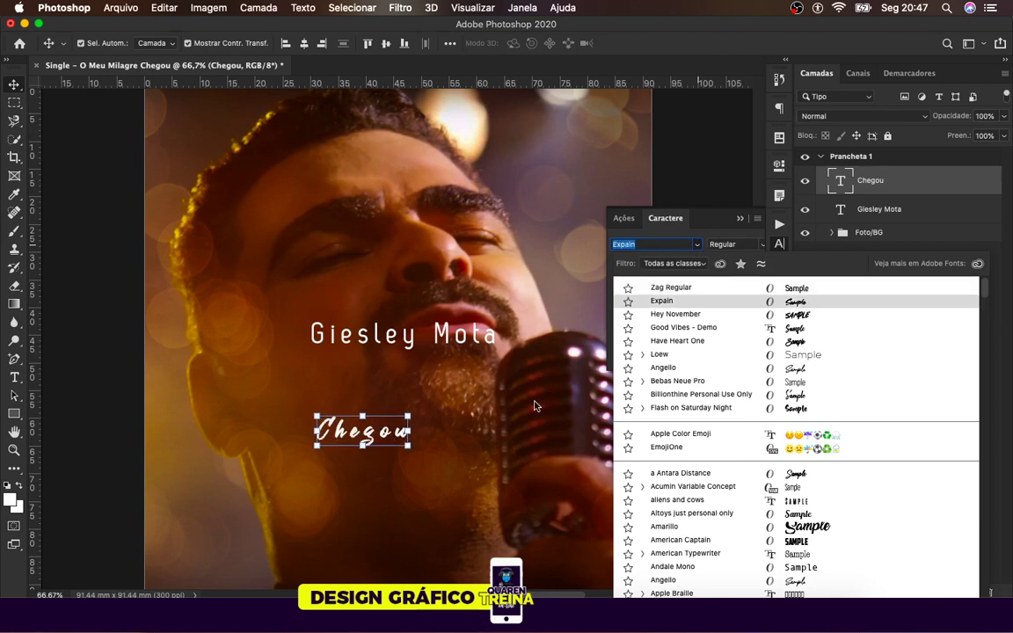
left_click(669, 302)
left_click(759, 280)
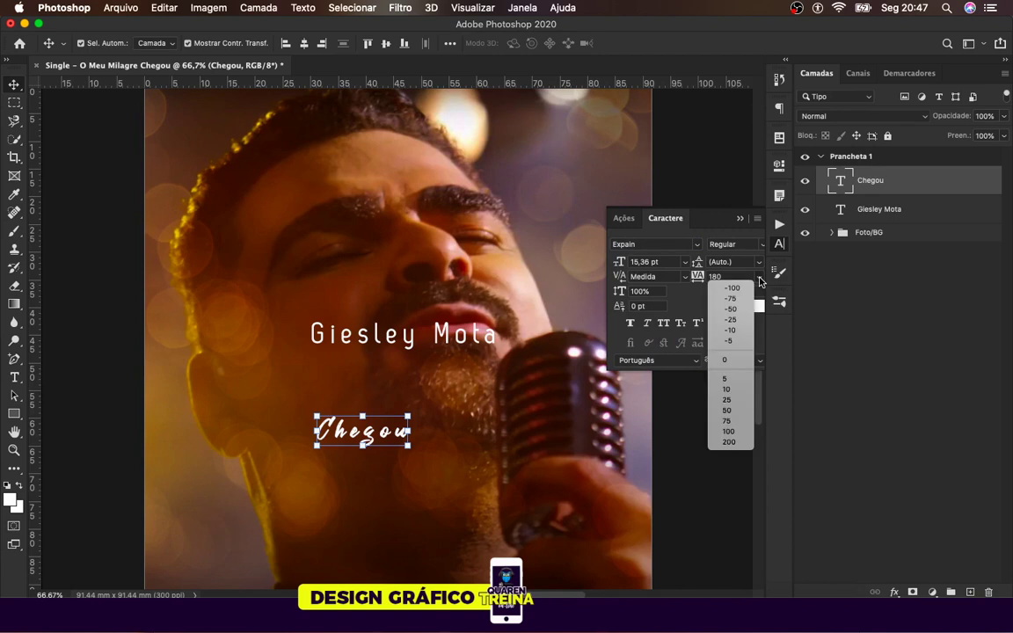
left_click(742, 361)
Step: Scale 'Chegou' up to about 75,15 pt and position it lower beneath the name
key("ctrl+t")
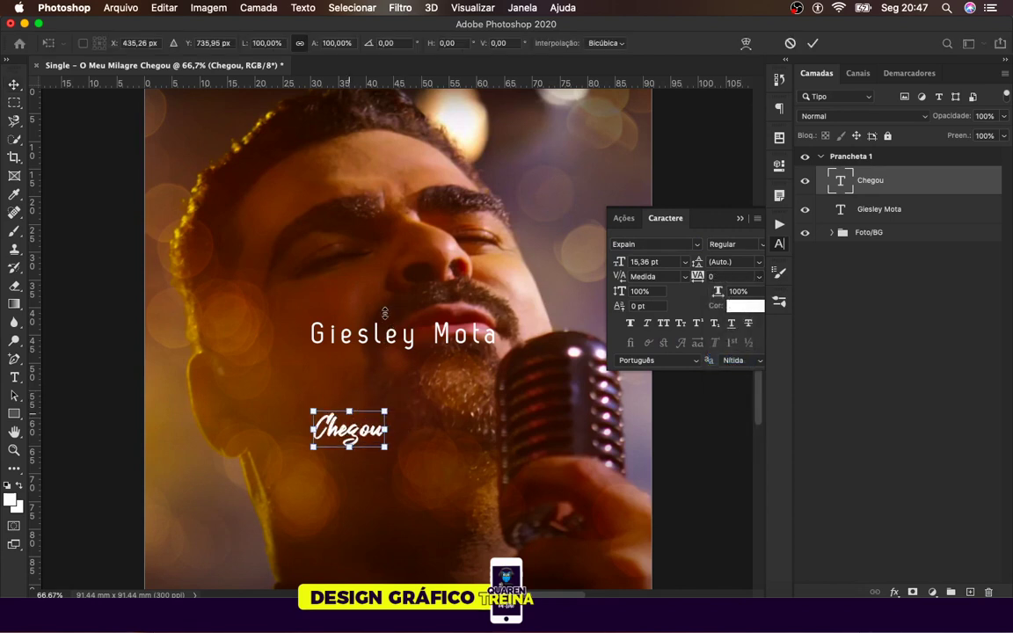
left_click_drag(384, 411, 457, 403)
key("super+minus")
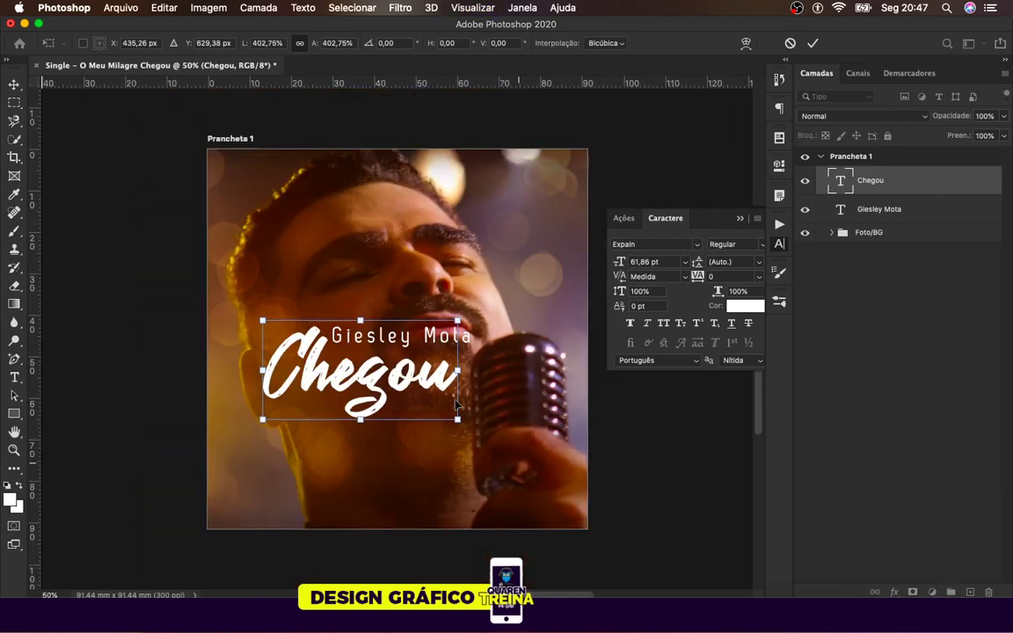
left_click_drag(359, 419, 361, 465)
left_click_drag(418, 410, 459, 415)
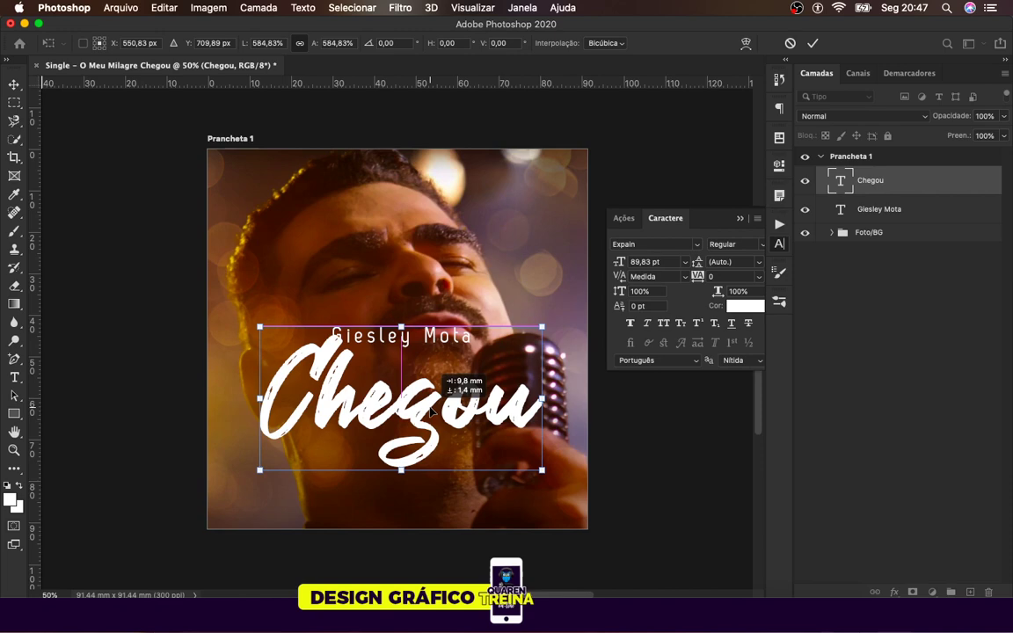
left_click_drag(401, 471, 405, 511)
key("Return")
key("super+plus")
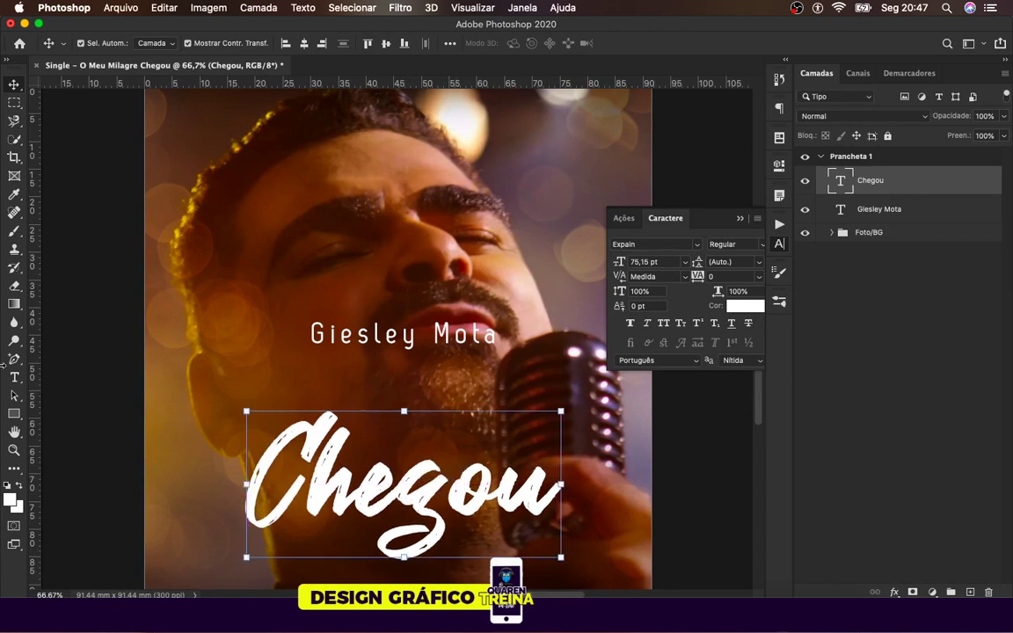
left_click(13, 378)
left_click(251, 375)
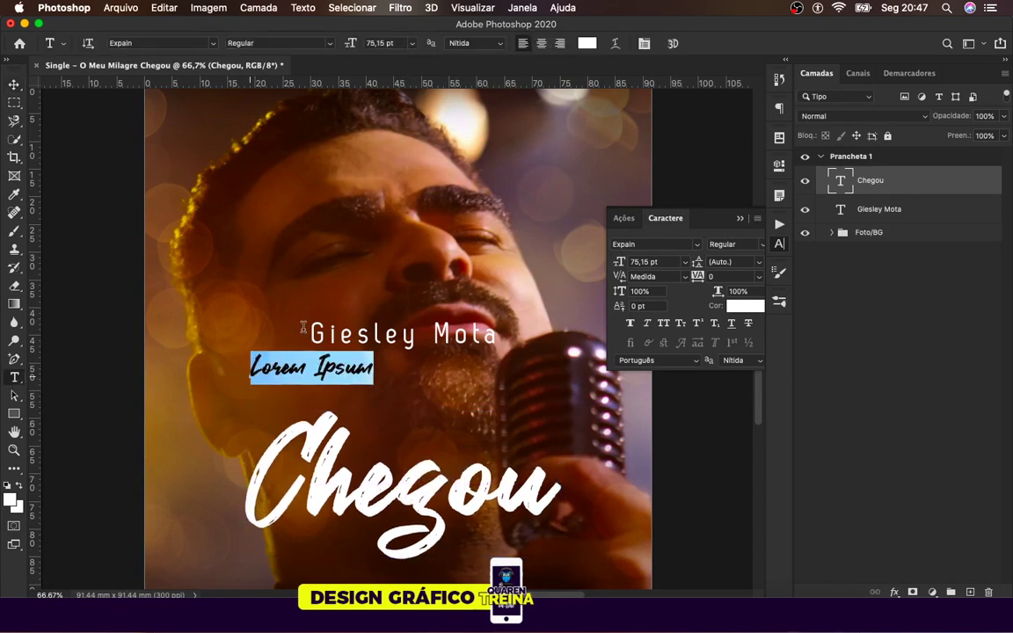
Step: Add the text 'meu milagre' and scale it up just above 'Chegou'
type("meu")
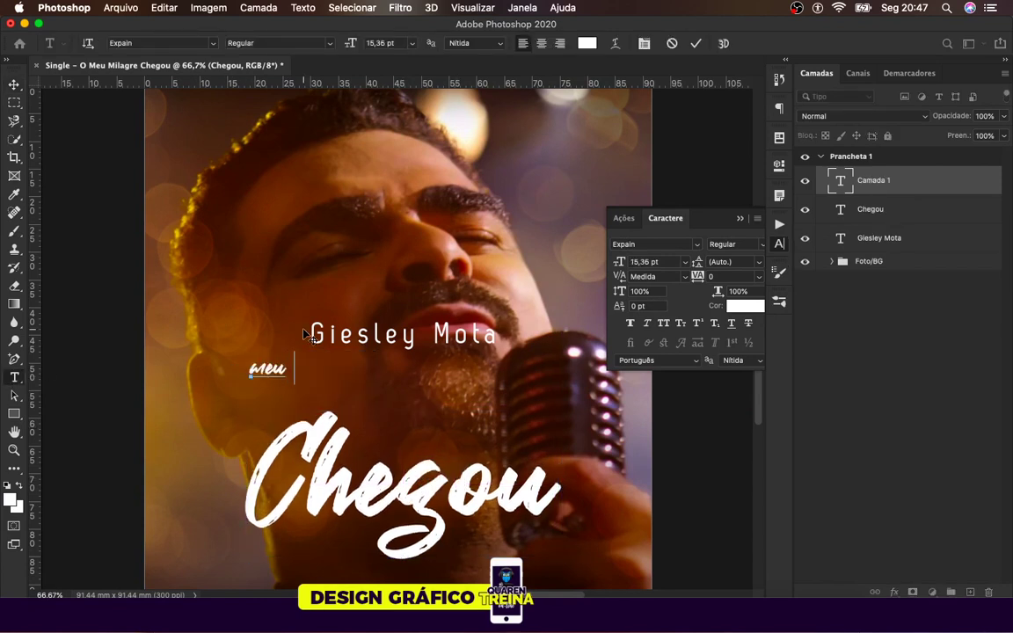
type(" milagre")
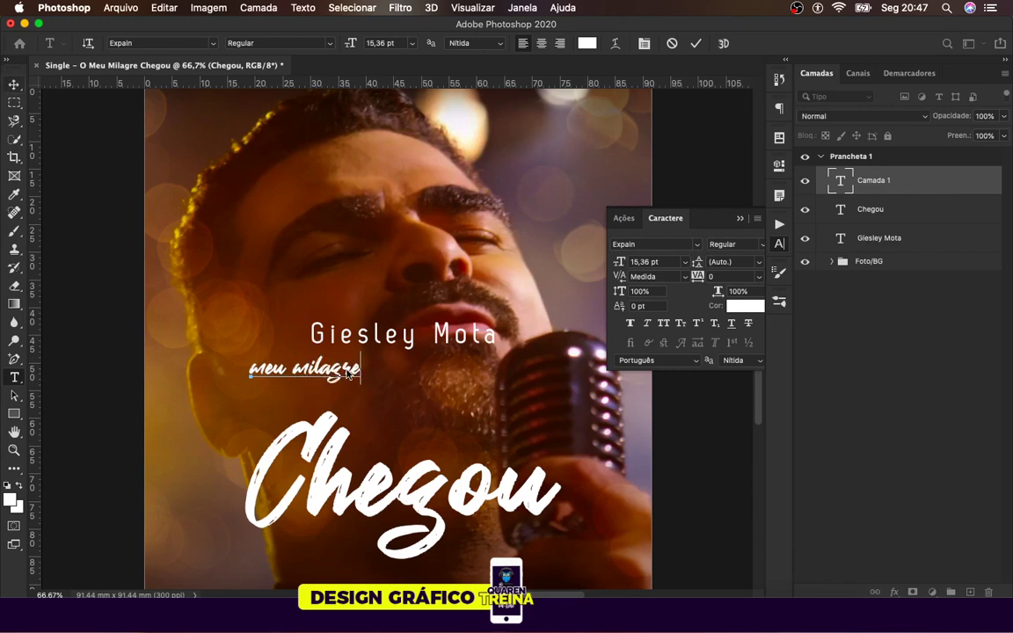
left_click(13, 83)
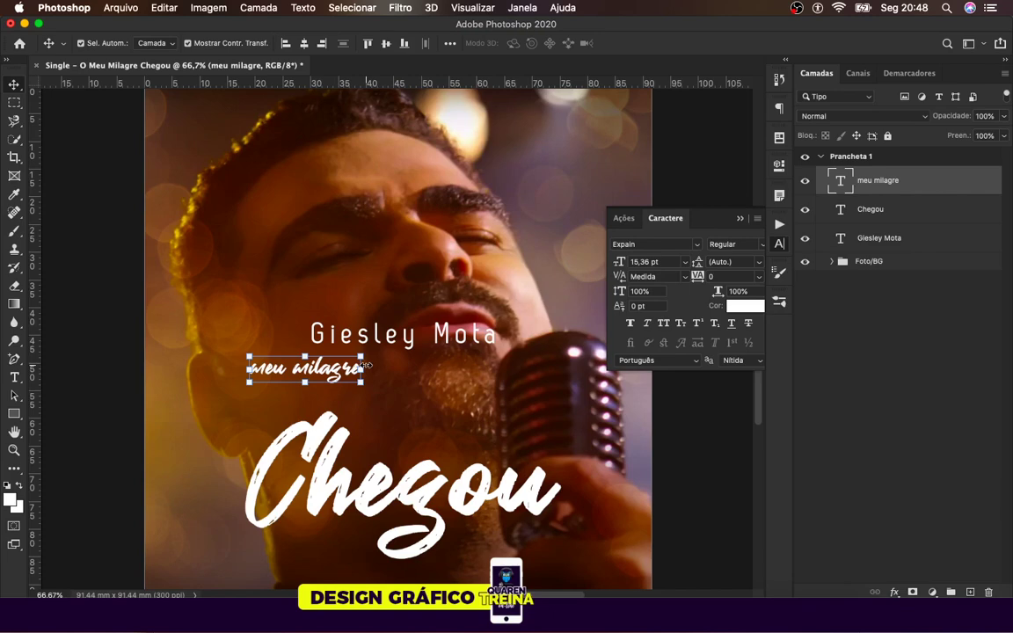
key("super+plus")
key("super+t")
left_click_drag(258, 333, 445, 413)
key("super+minus")
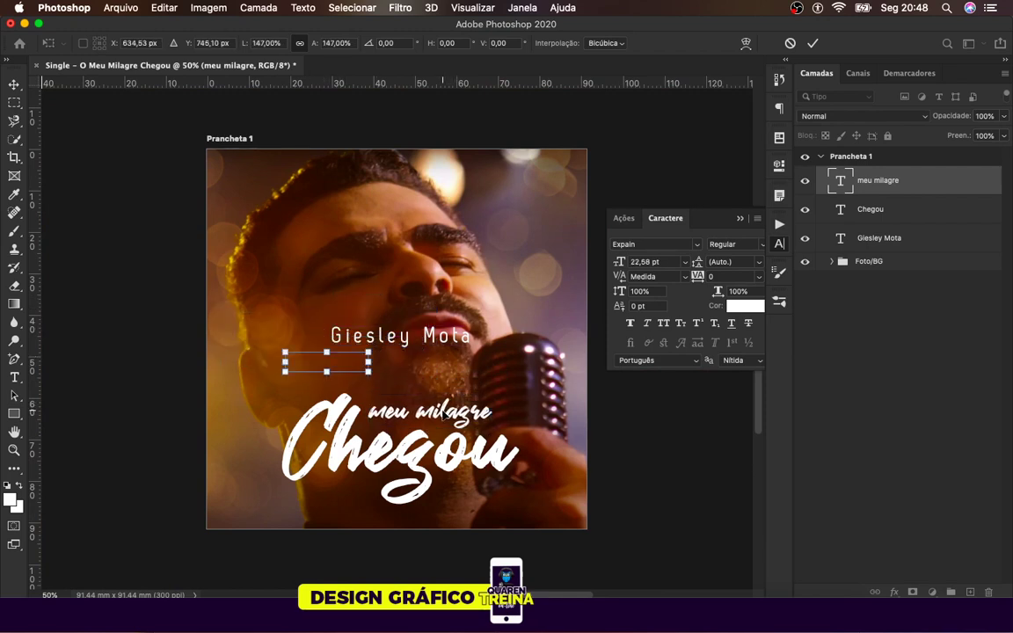
key("Return")
Step: Start editing the 'Chegou' text with the Type tool
left_click(517, 417)
key("t")
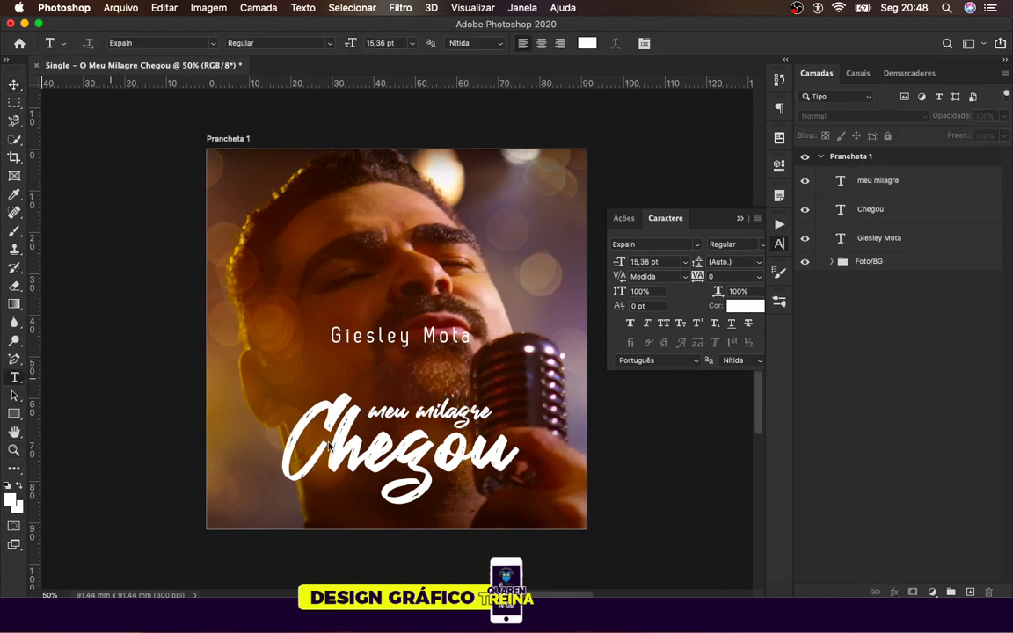
left_click(328, 447)
Step: Change 'Chegou' to lowercase 'chegou' and shift it slightly right
key("BackSpace")
type("c")
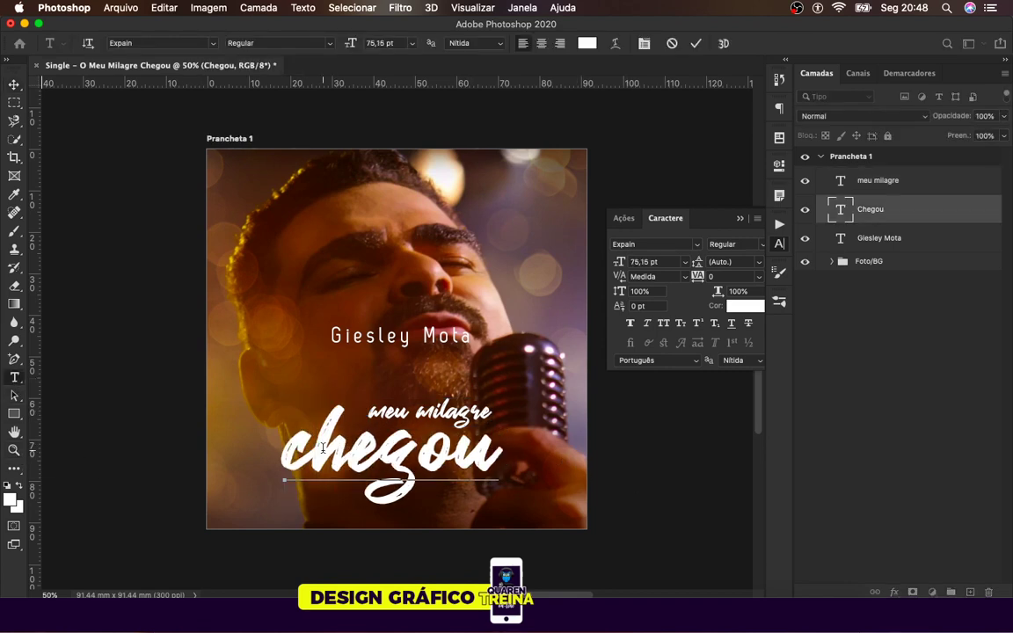
left_click(14, 86)
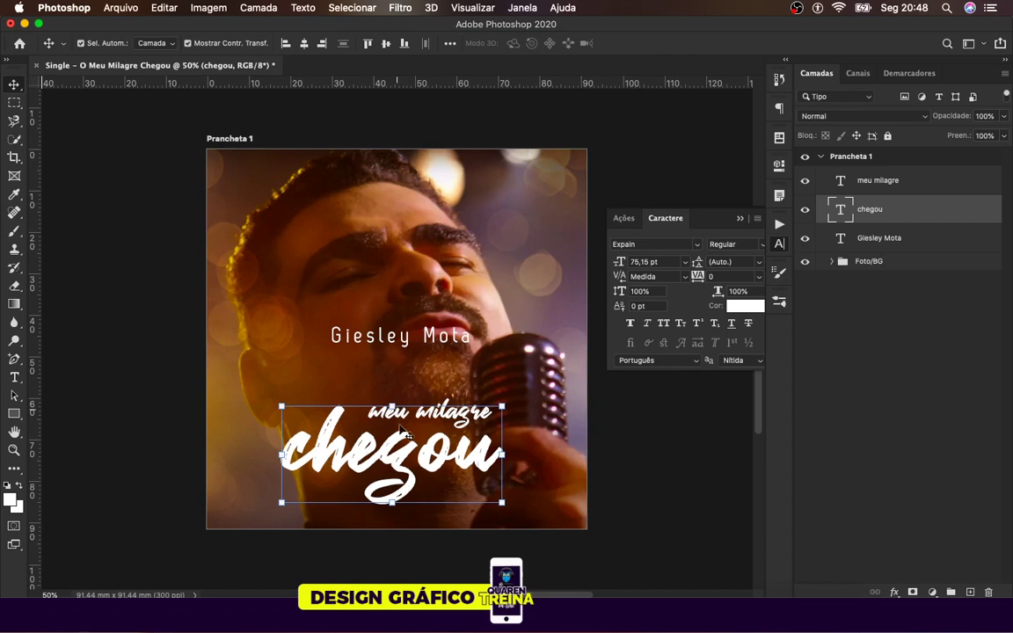
left_click_drag(414, 453, 420, 453)
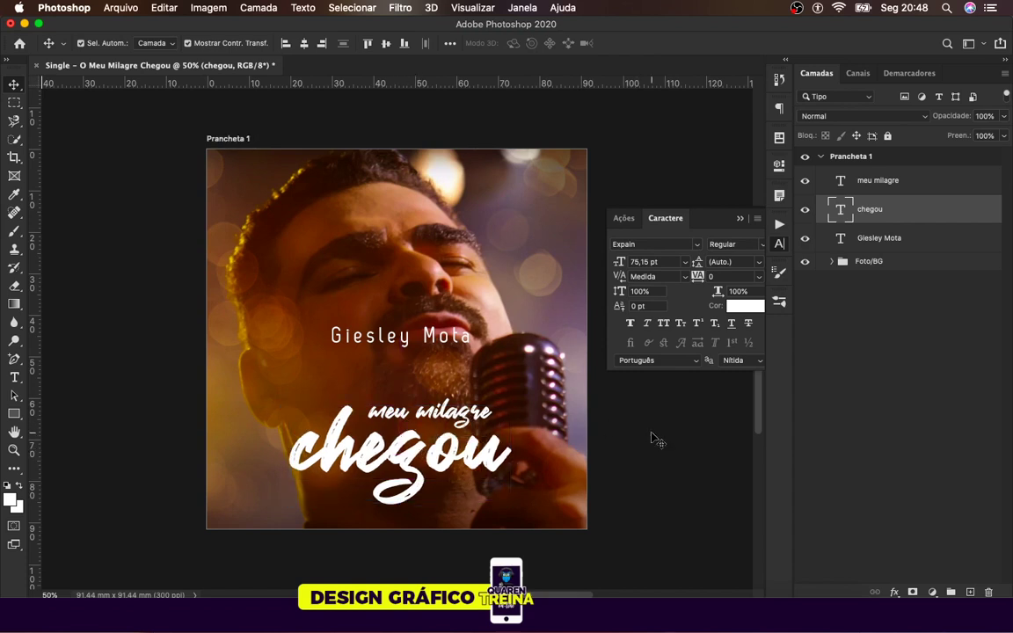
Step: Enlarge 'meu milagre' a little more by stretching both sides
left_click(369, 412)
key("super+t")
left_click_drag(368, 412, 358, 412)
left_click_drag(496, 411, 500, 412)
key("Return")
key("super+plus")
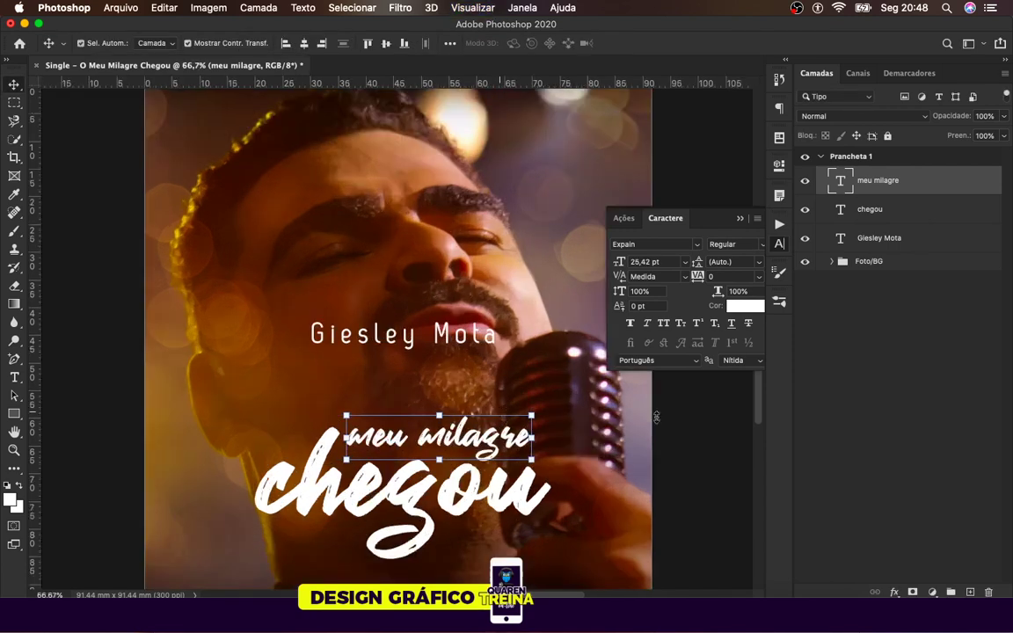
left_click(473, 444)
left_click(472, 444)
left_click(14, 376)
left_click(260, 466)
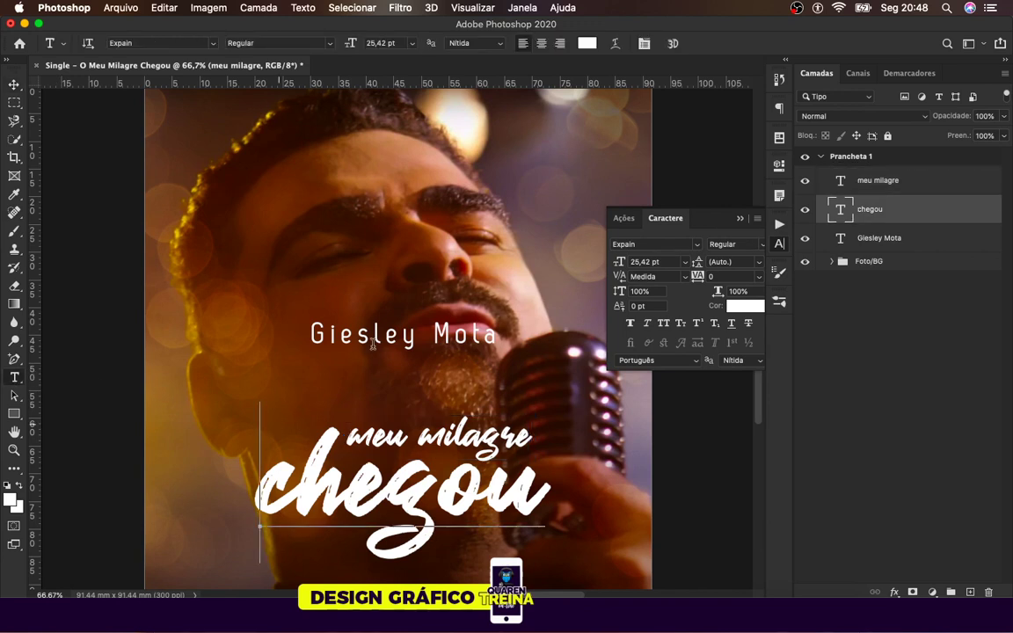
key("Escape")
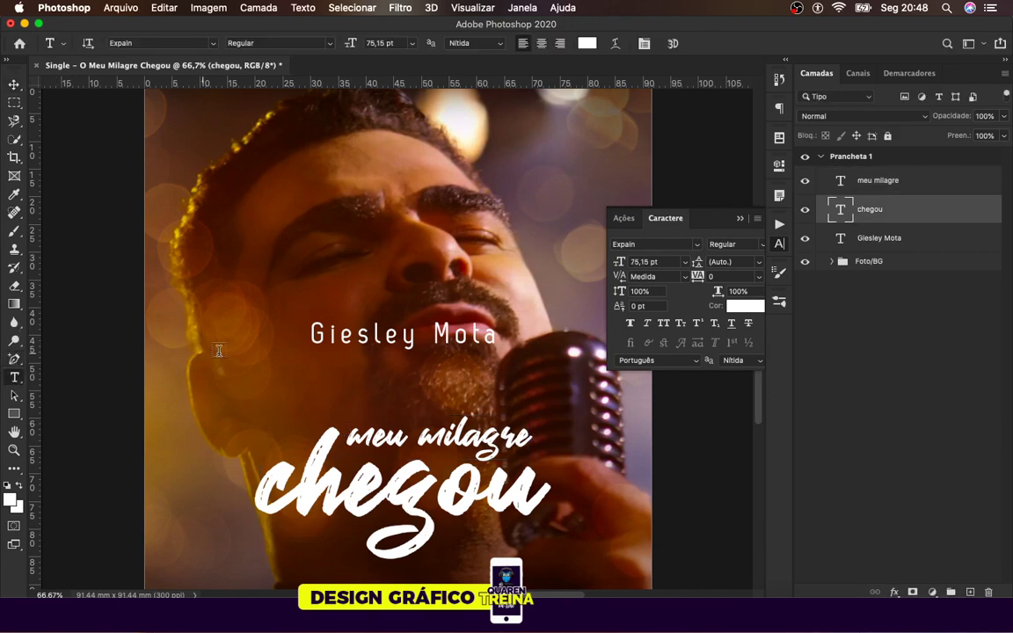
left_click(239, 306)
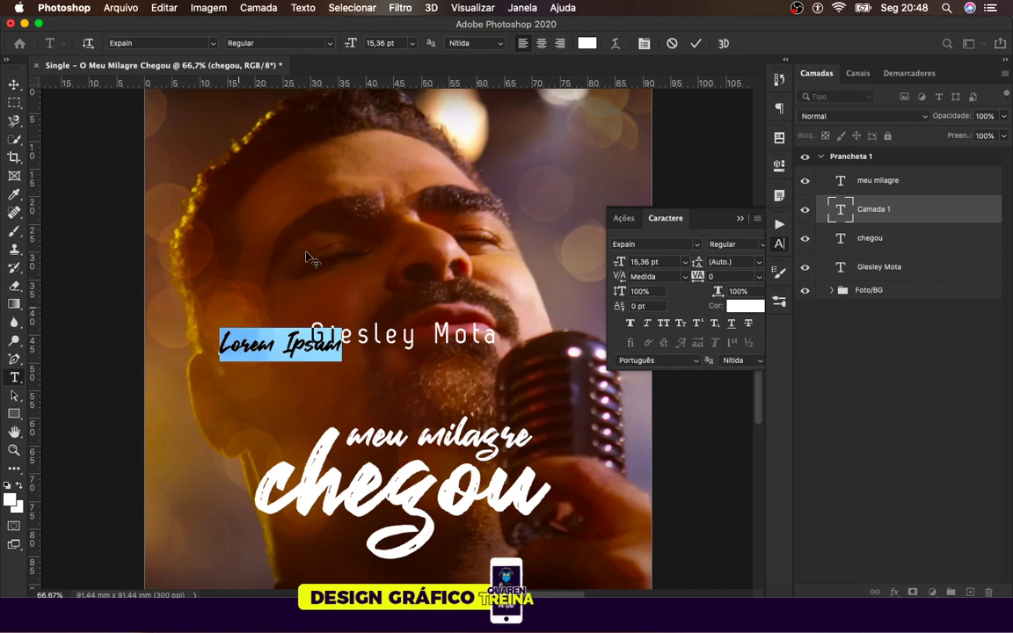
Step: Type the letter 'O' and set its size to 25,42 pt, matching 'meu milagre'
type("0")
left_click(11, 85)
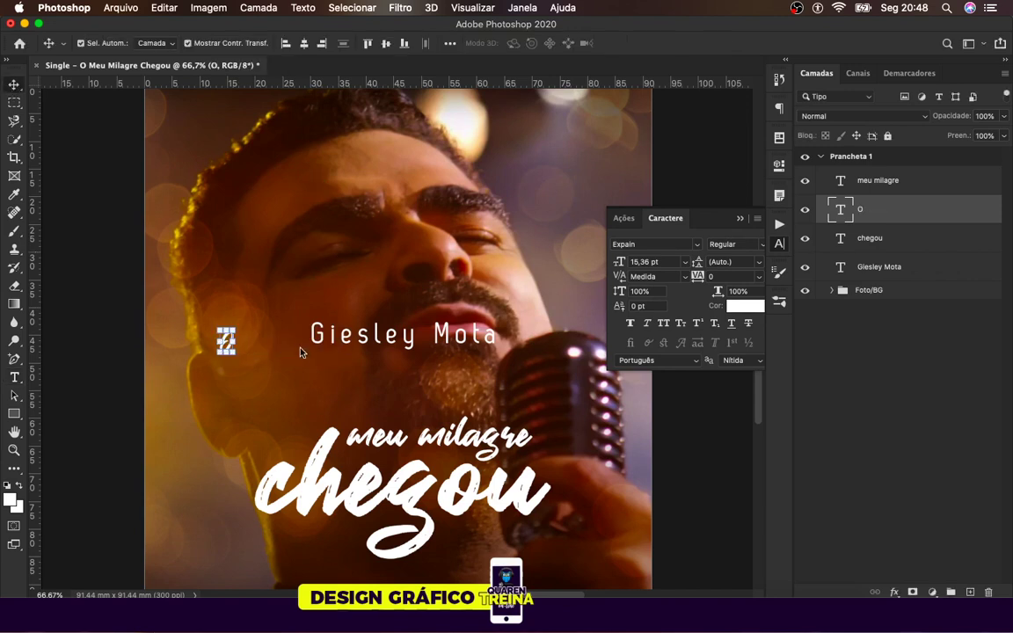
left_click(469, 444)
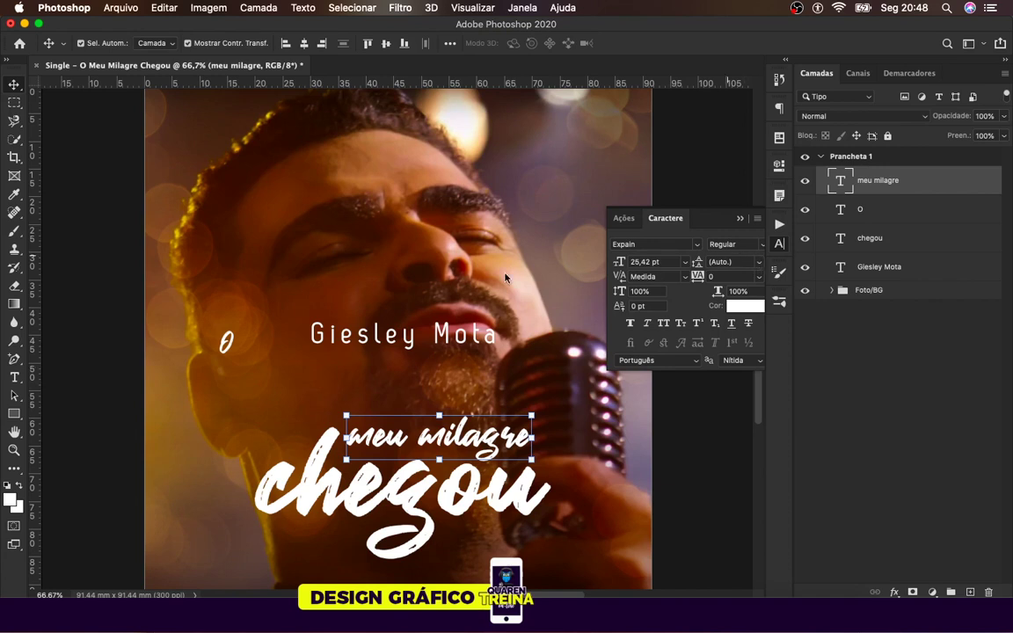
left_click(227, 347)
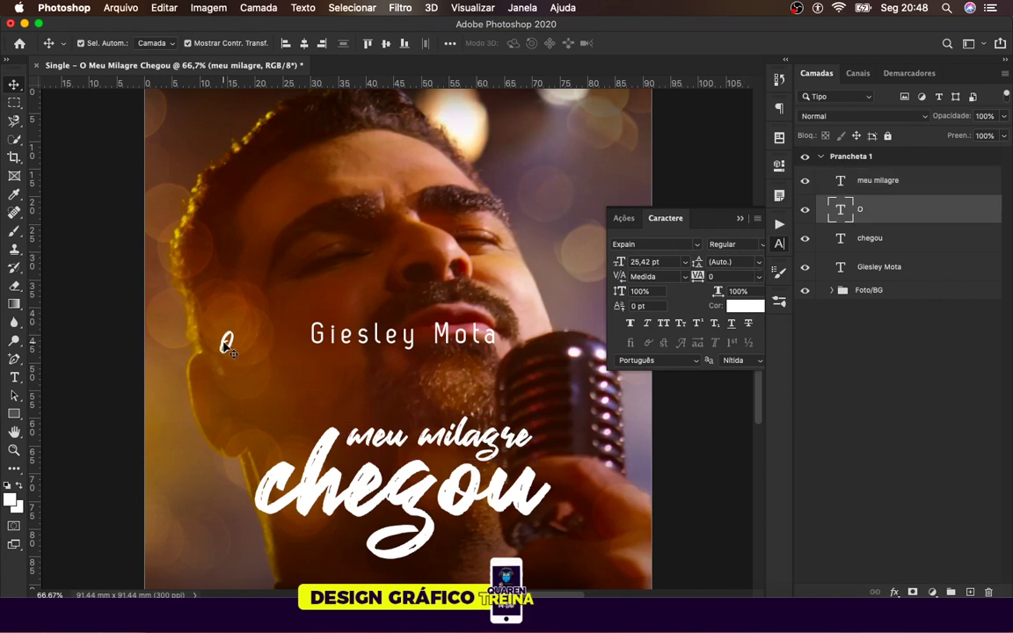
left_click(647, 262)
type("25")
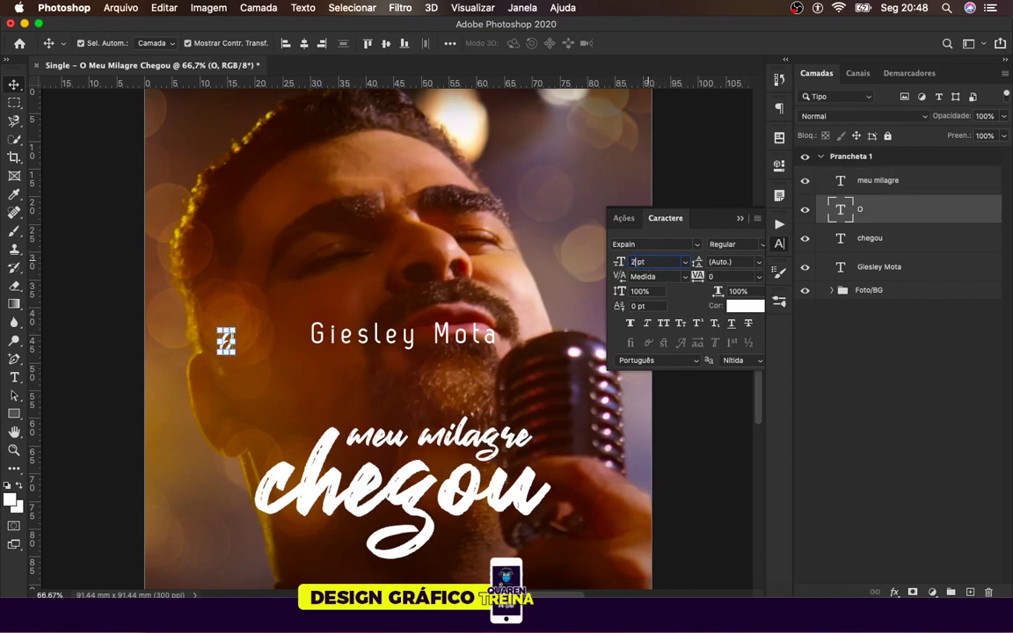
type(",42")
key("Return")
Step: Position the 'O' just before 'meu milagre' and close the Character panel
left_click_drag(224, 328, 322, 403)
left_click_drag(306, 421, 301, 425)
left_click(711, 420)
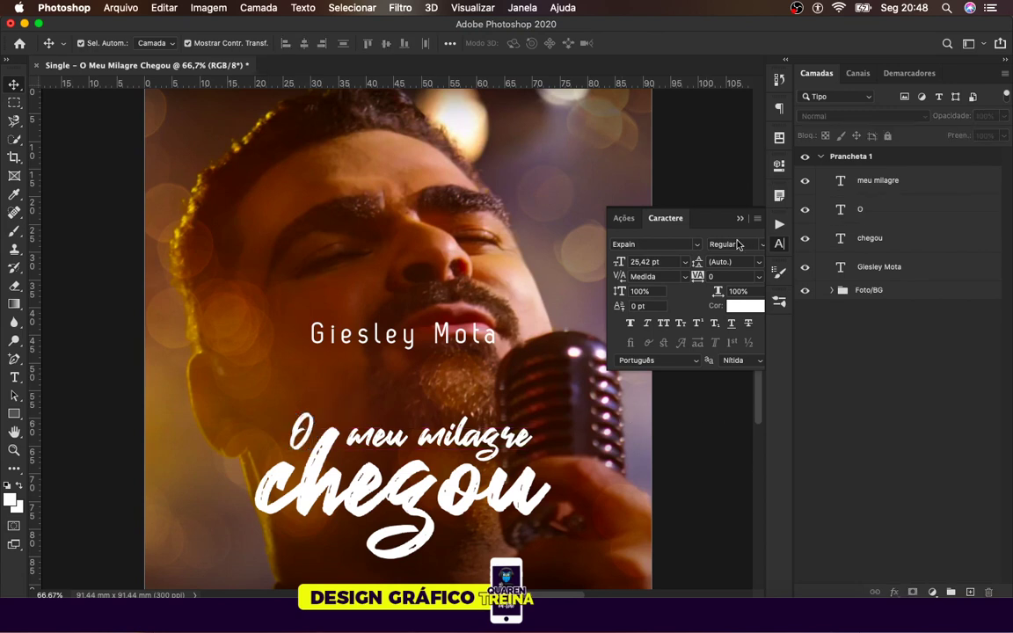
left_click(742, 220)
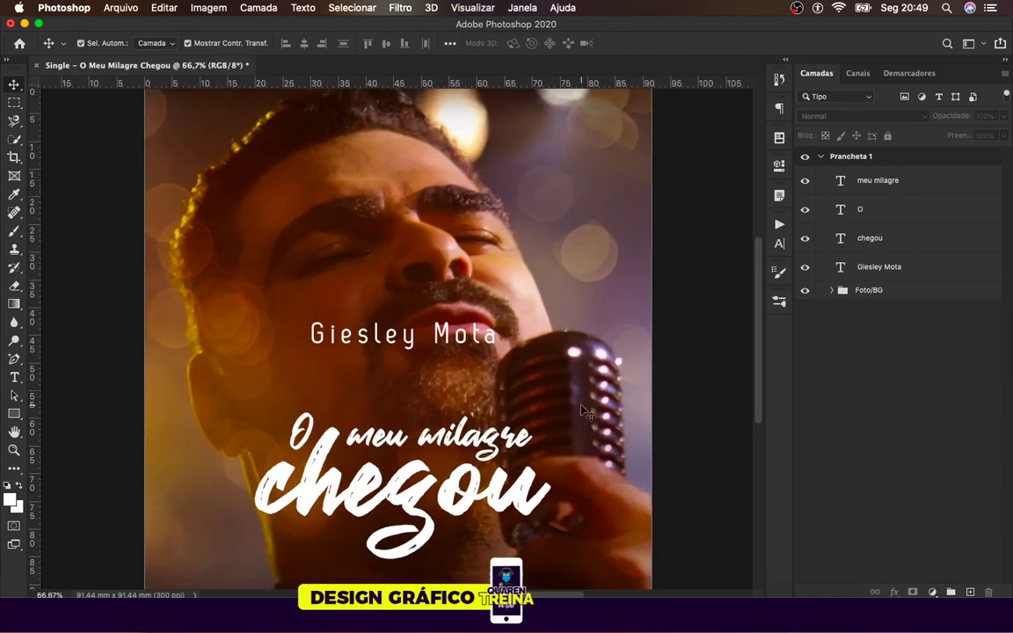
Step: Move 'Giesley Mota' down to sit just above the title and shrink it slightly
scroll(482, 251, "down", 3)
left_click_drag(442, 280, 429, 350)
key("super+minus")
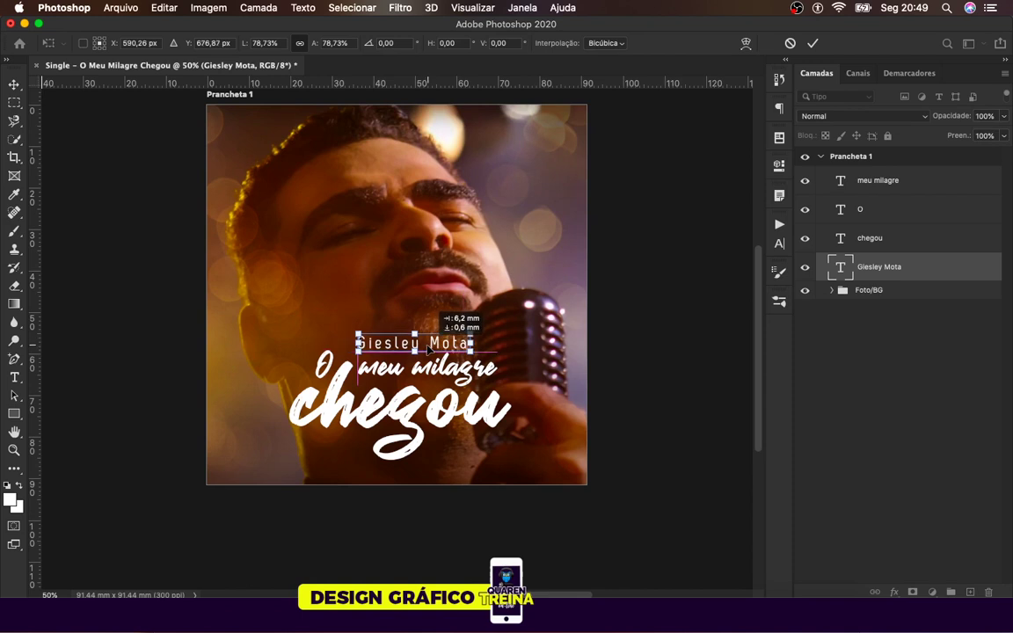
key("Return")
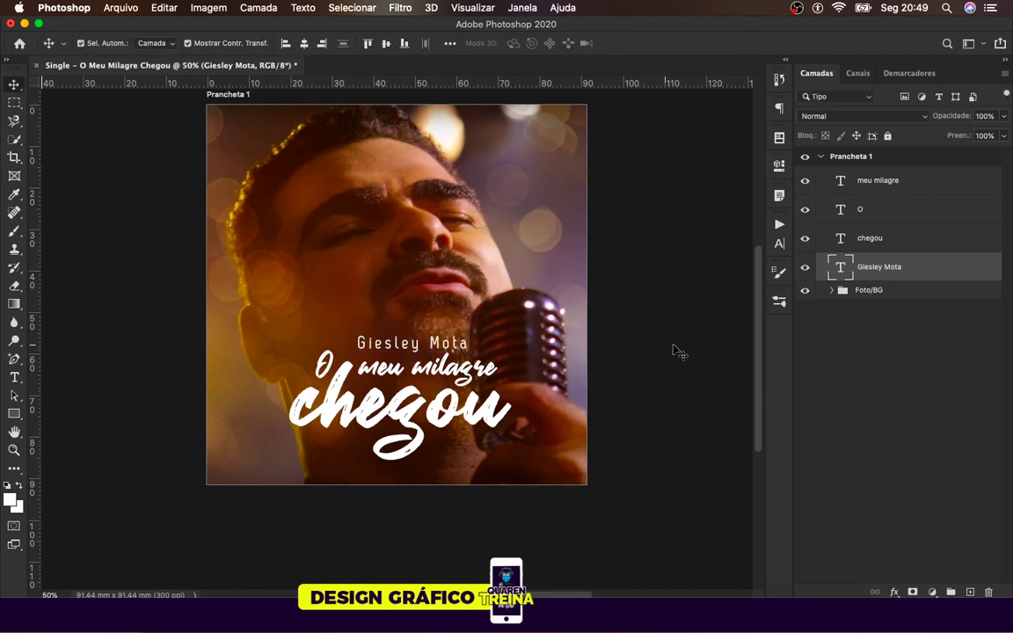
left_click(648, 308)
key("super+plus")
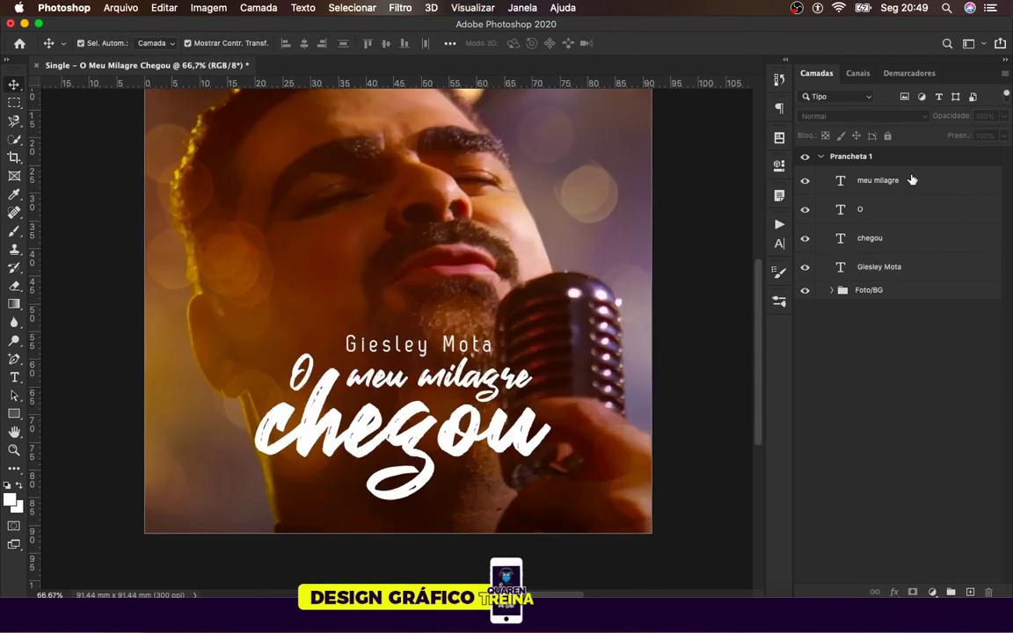
left_click(816, 181)
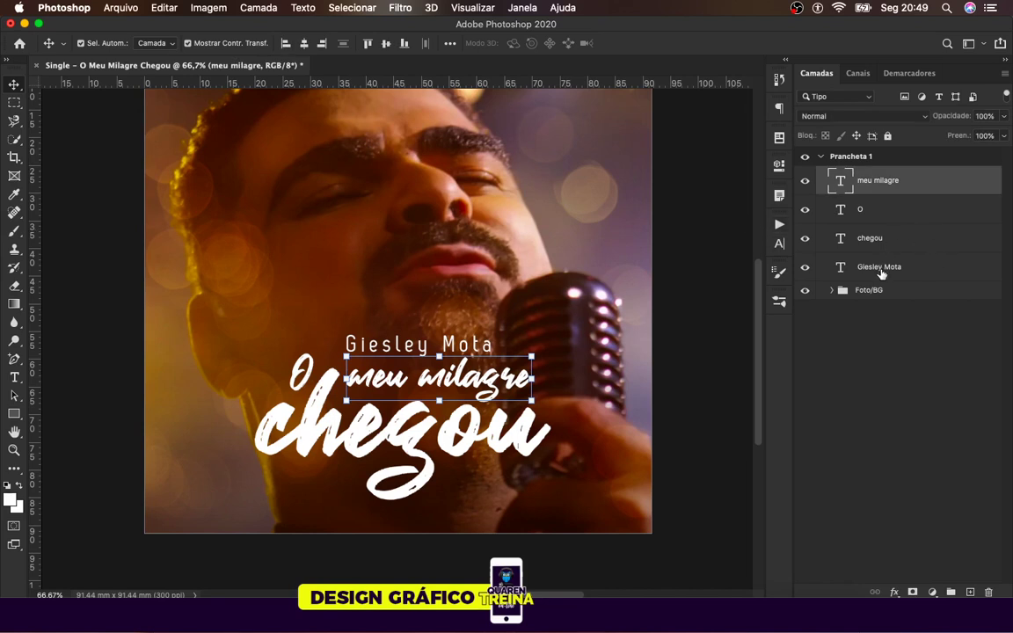
left_click(881, 275)
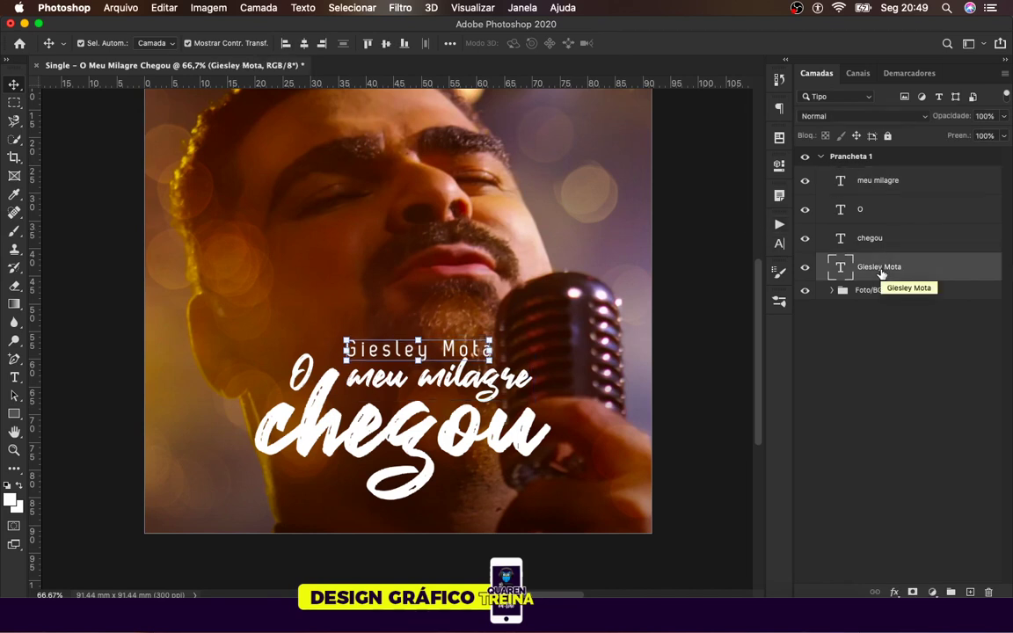
left_click(689, 280)
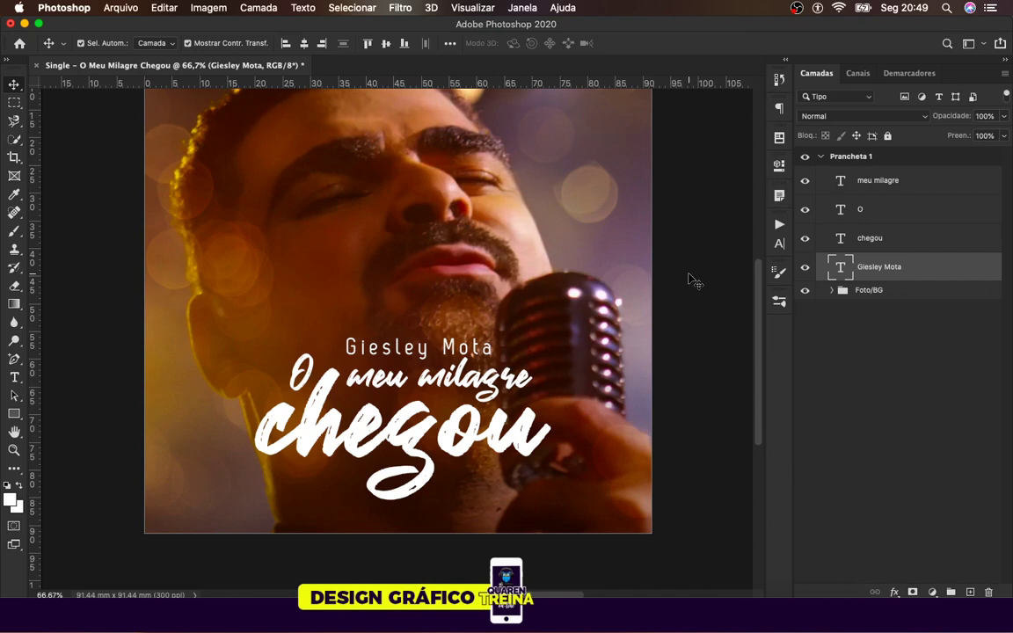
left_click_drag(383, 355, 358, 357)
left_click_drag(469, 335, 450, 341)
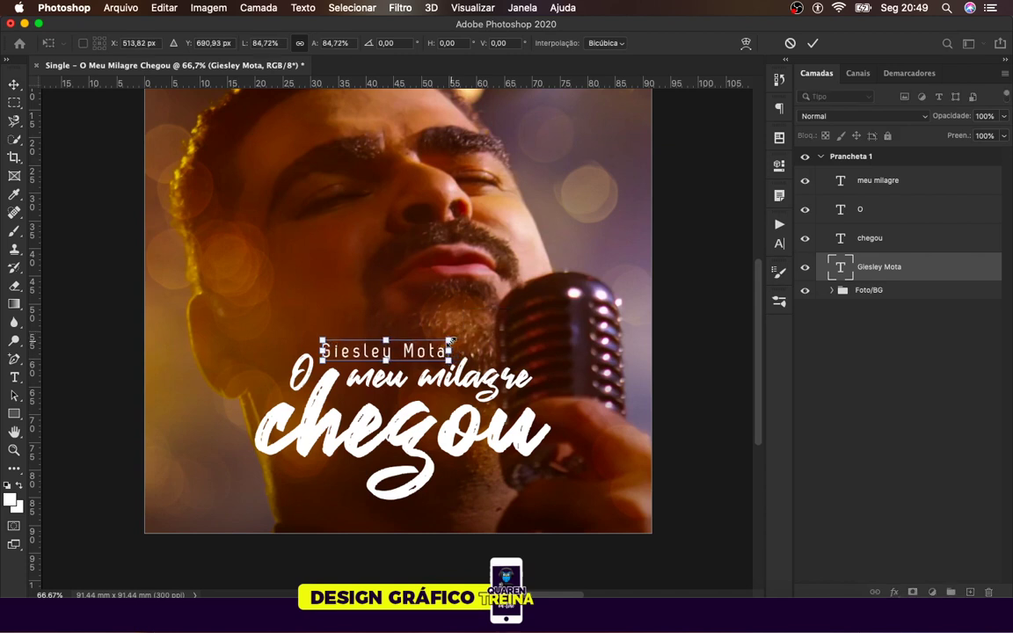
key("Return")
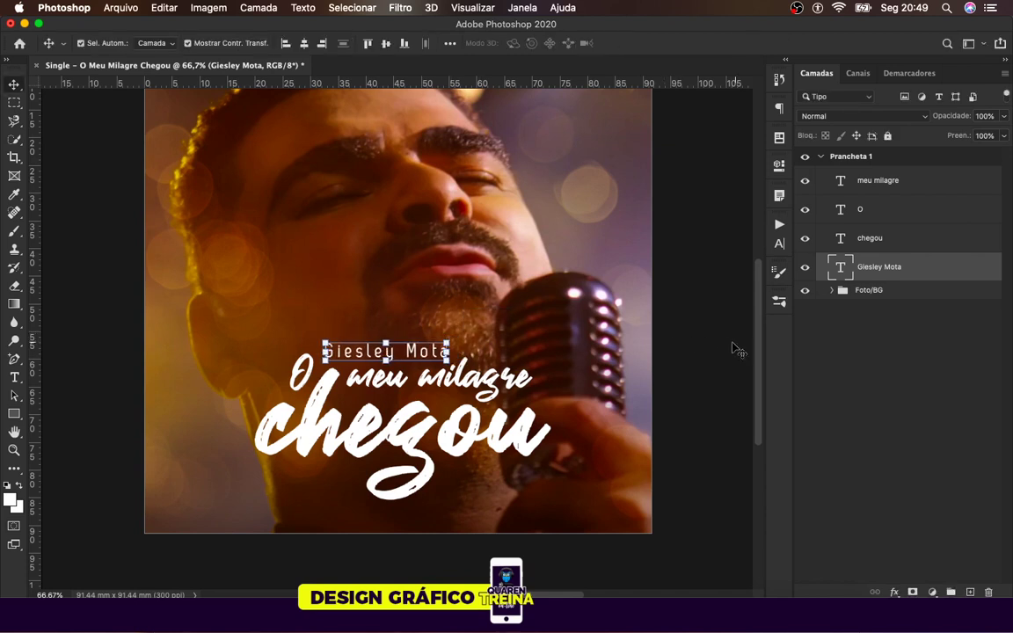
left_click(664, 344)
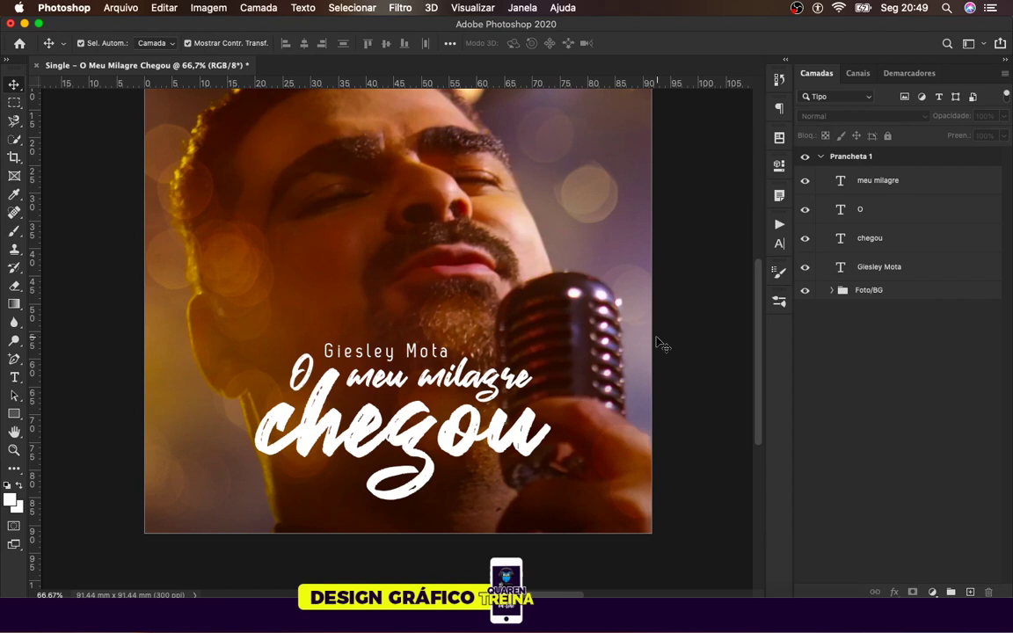
Step: Group all four title text layers together
left_click(892, 186)
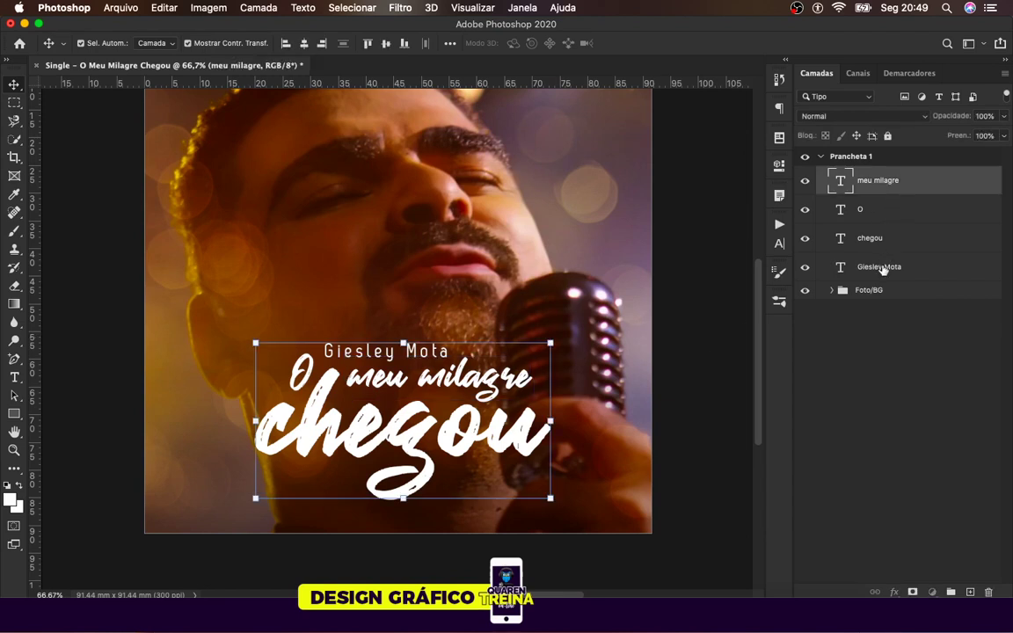
left_click(884, 270, "shift")
key("super+g")
Step: Rename the new text group to 'Título'
double_click(872, 175)
type("Ti")
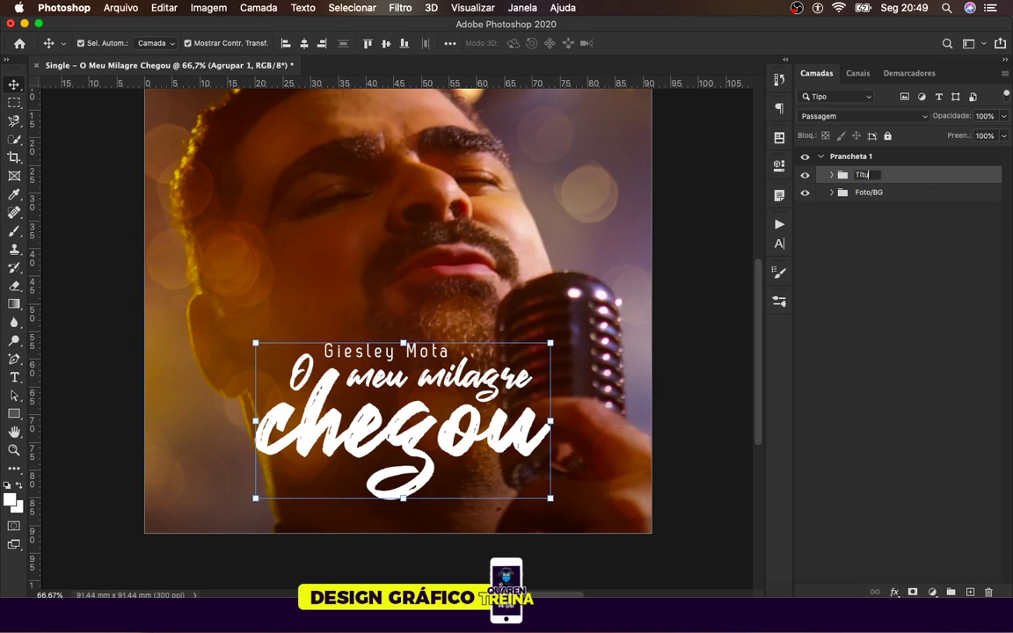
key("Return")
left_click(857, 261)
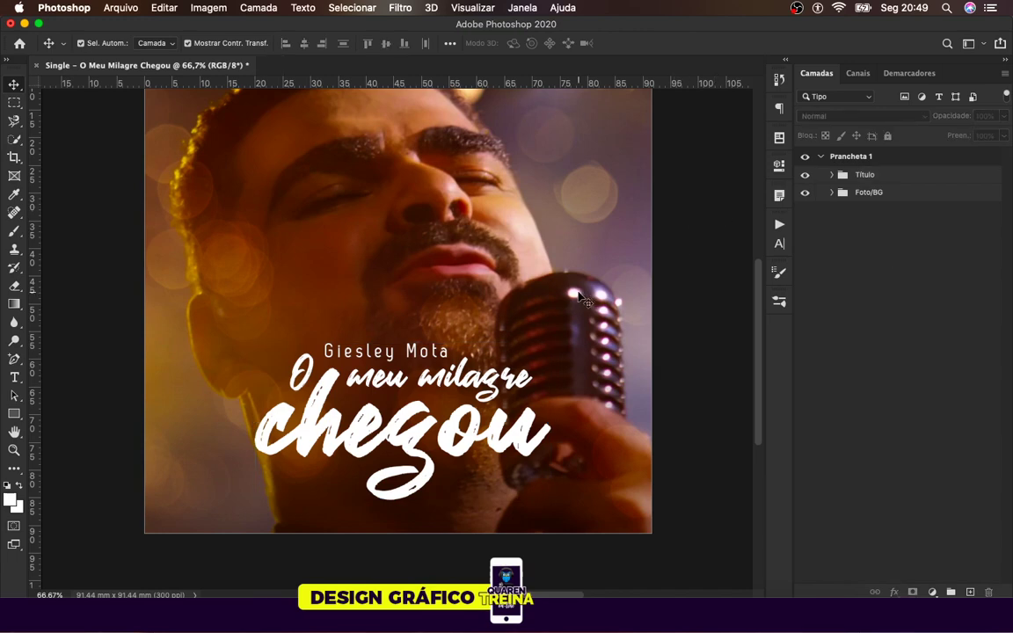
key("super+plus")
key("super+minus")
Step: Try transforming Título with Foto/BG and a duplicate title, then discard the duplicate
left_click(878, 180)
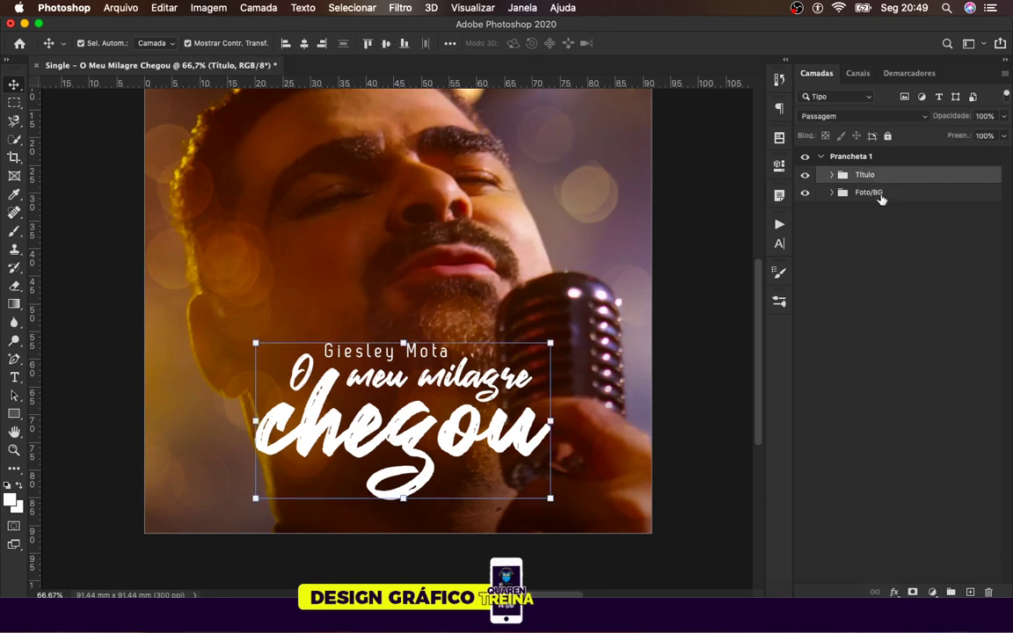
left_click(879, 195)
left_click(876, 175, "shift")
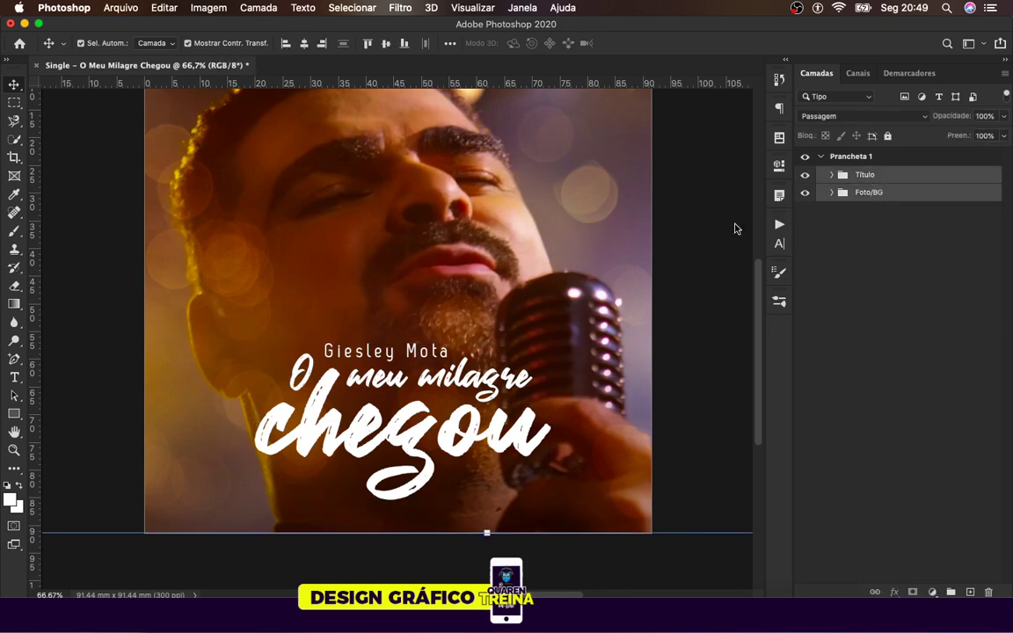
key("super+t")
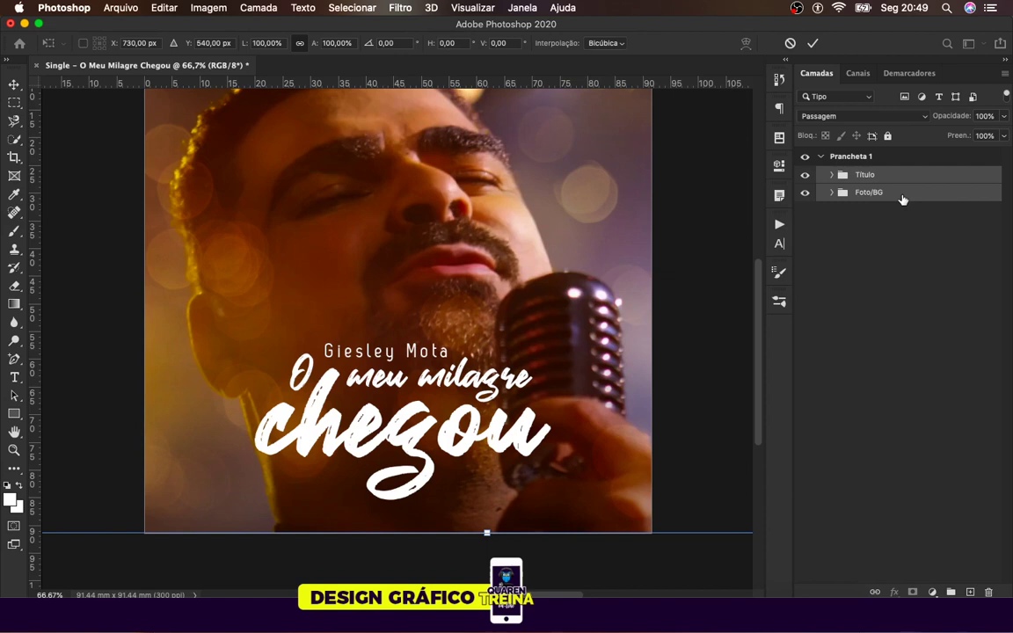
left_click(879, 158)
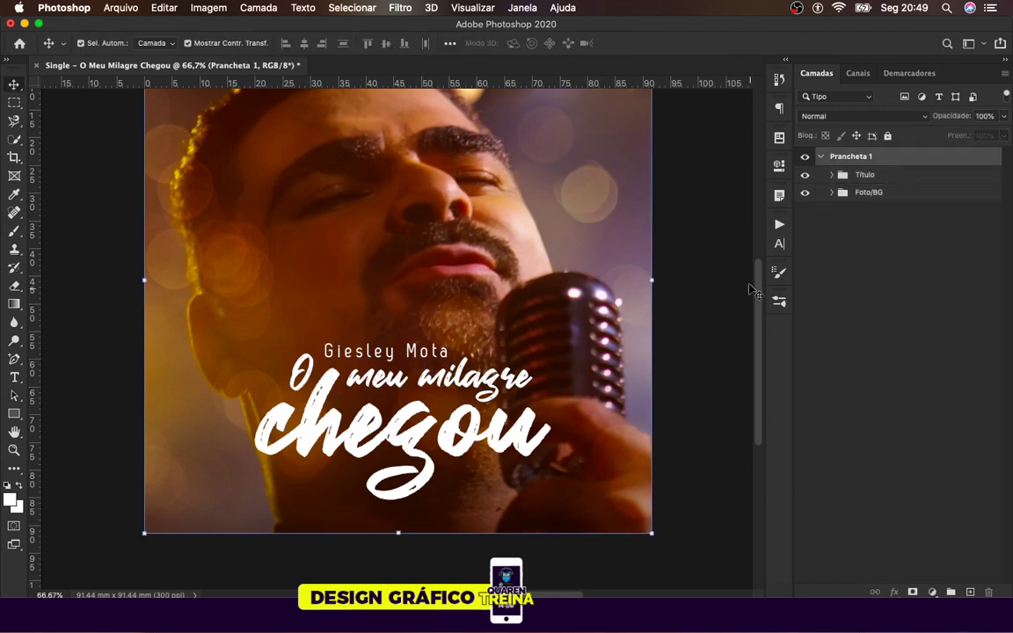
left_click(875, 175)
key("super+j")
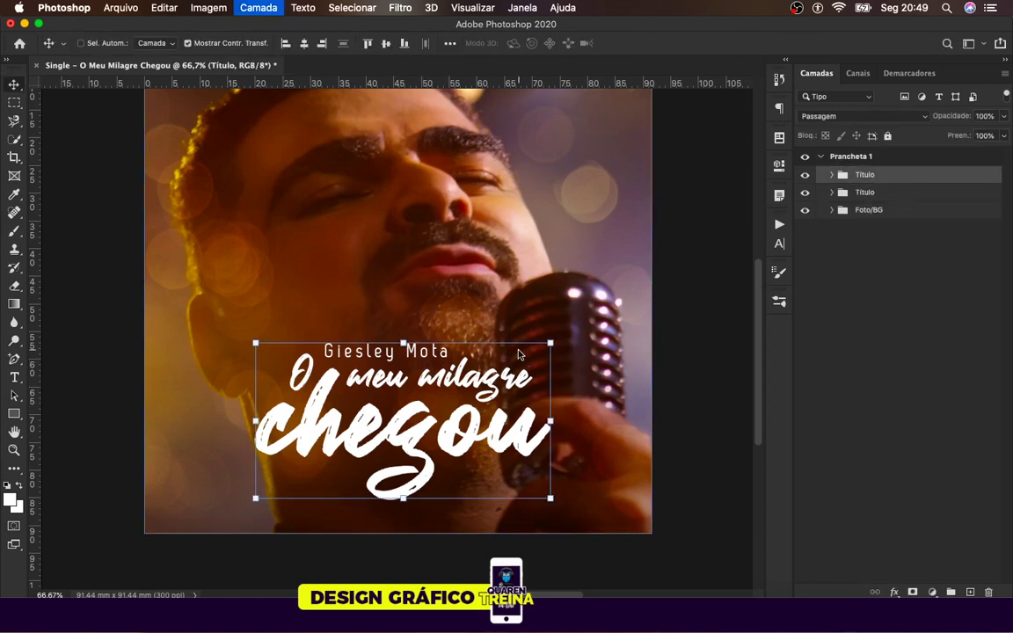
key("super+t")
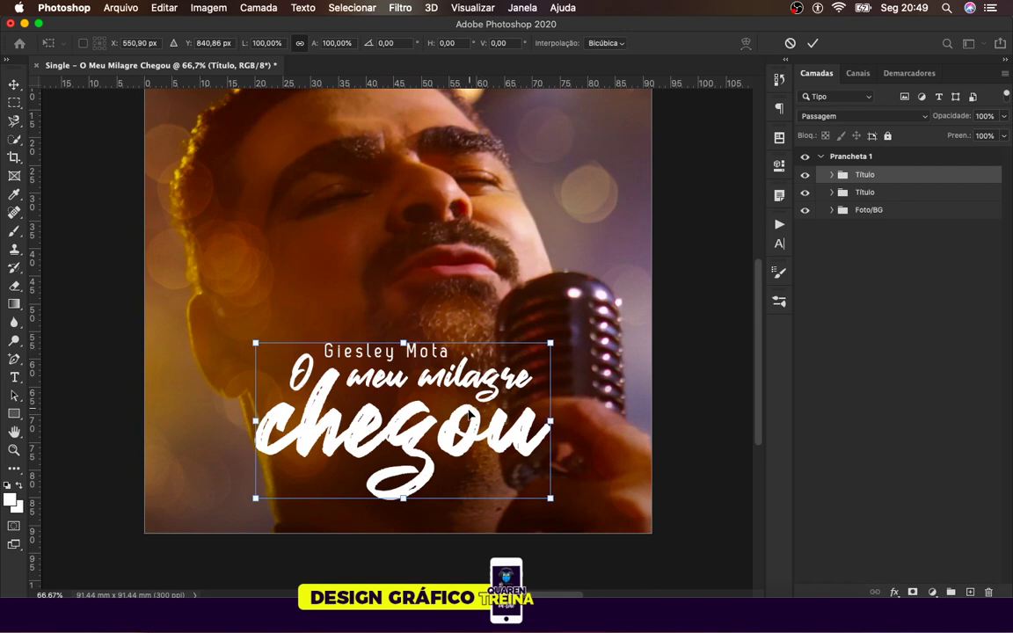
left_click_drag(471, 415, 464, 415)
key("super+z")
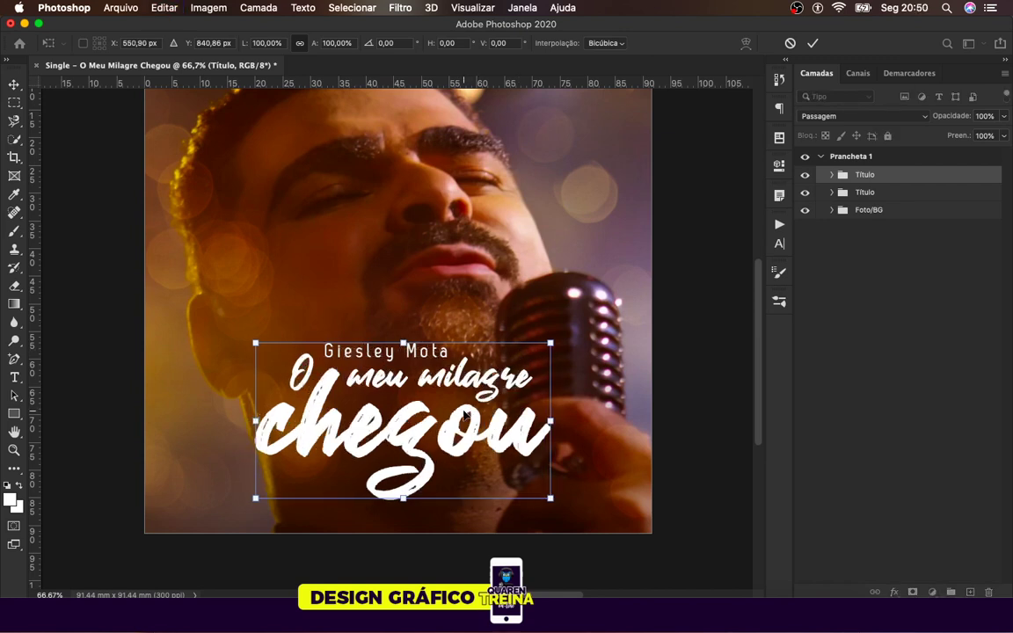
key("Escape")
key("Delete")
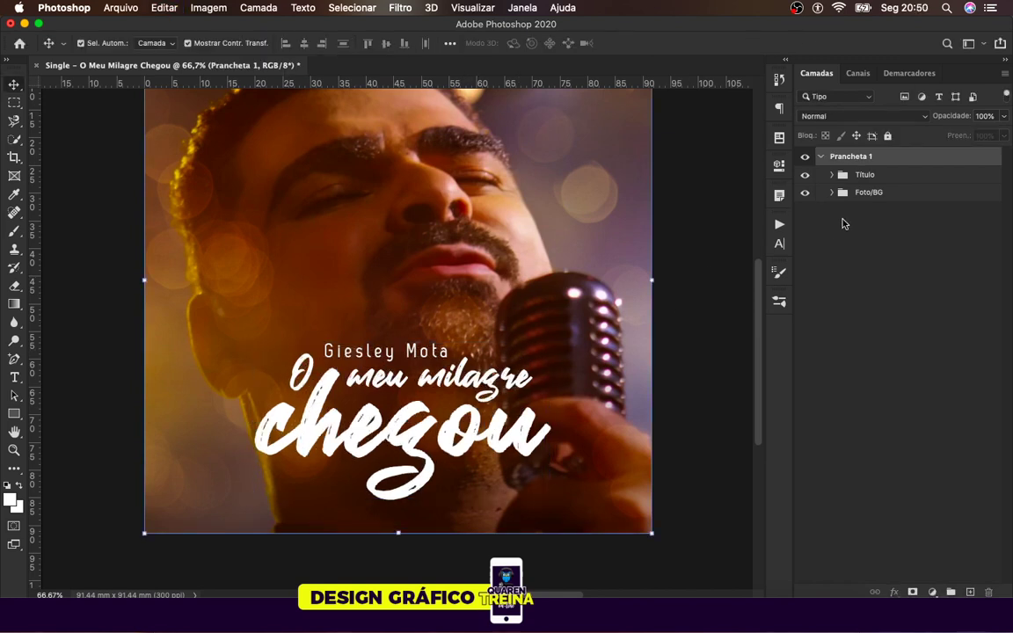
Step: Transform the Título group, shifting it slightly left, and apply the change
left_click(866, 175)
key("super+t")
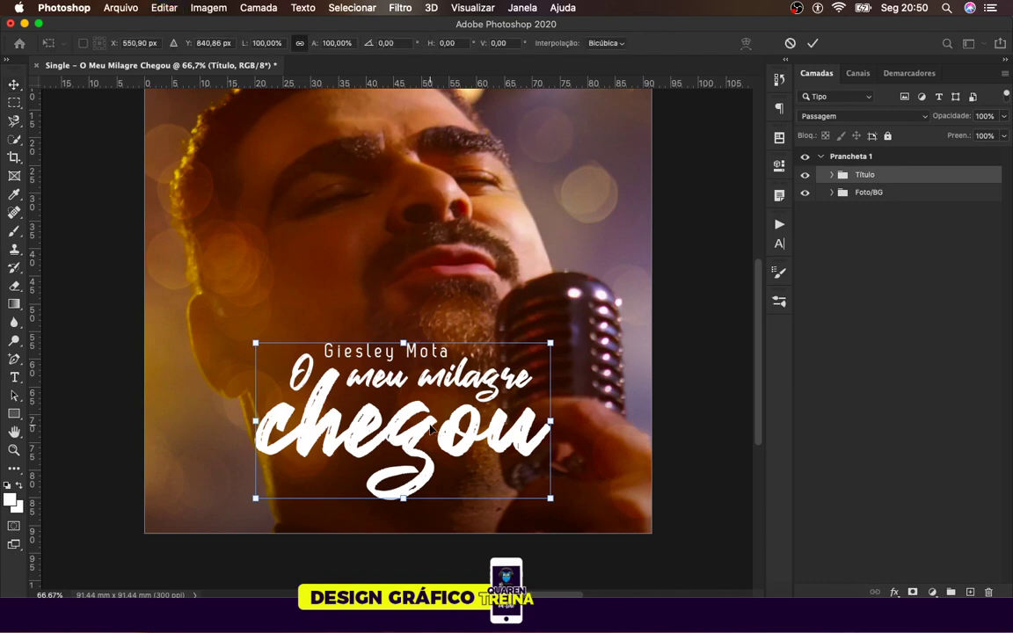
left_click_drag(425, 431, 418, 425)
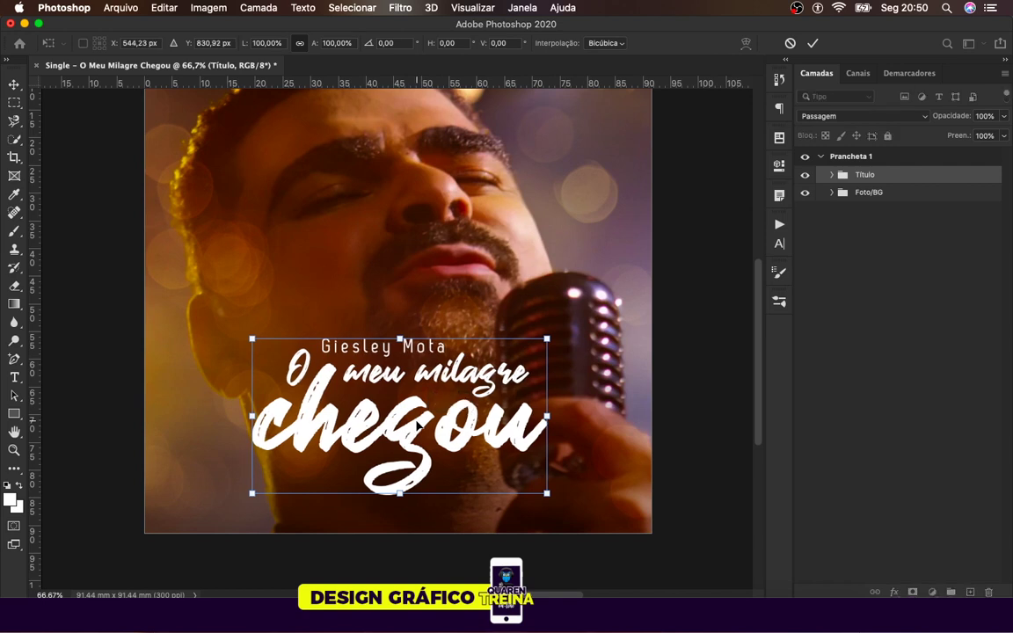
key("Return")
left_click(692, 321)
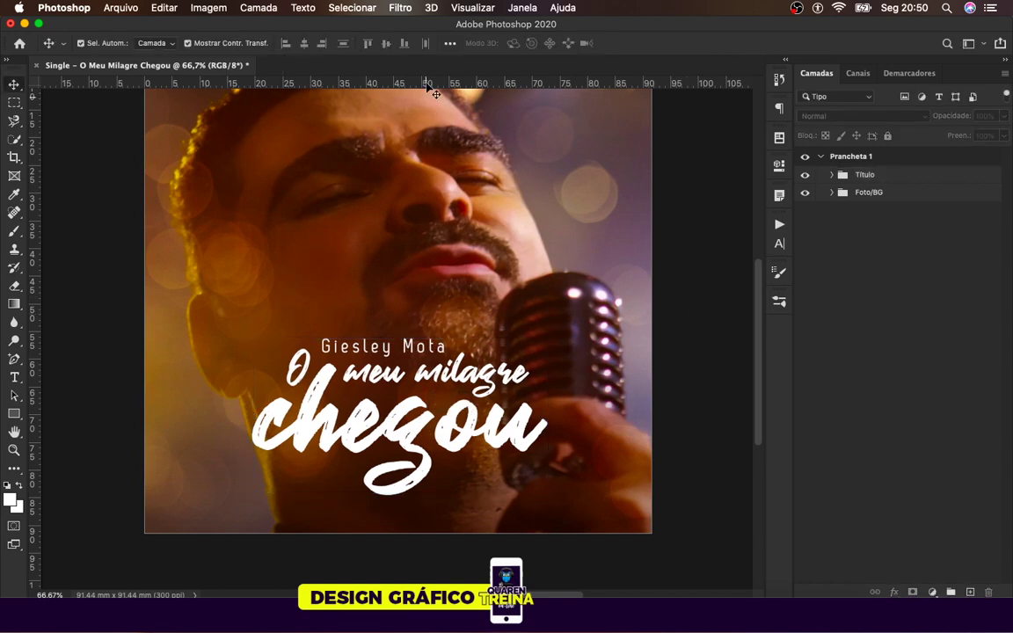
left_click(471, 8)
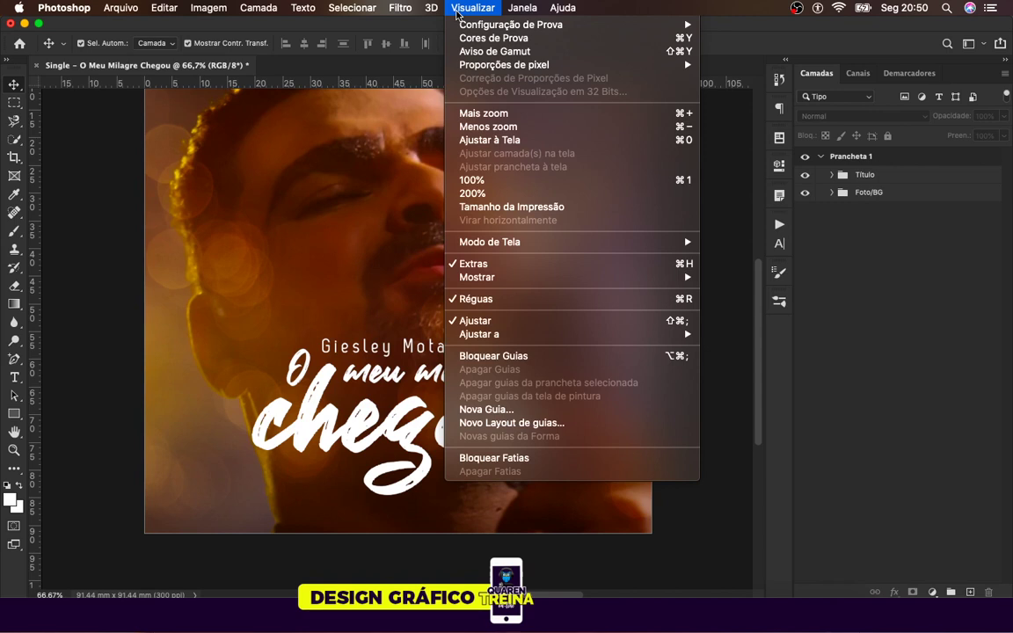
Step: Nudge the Título group up with Shift+Up and check it at 100% zoom
left_click(744, 240)
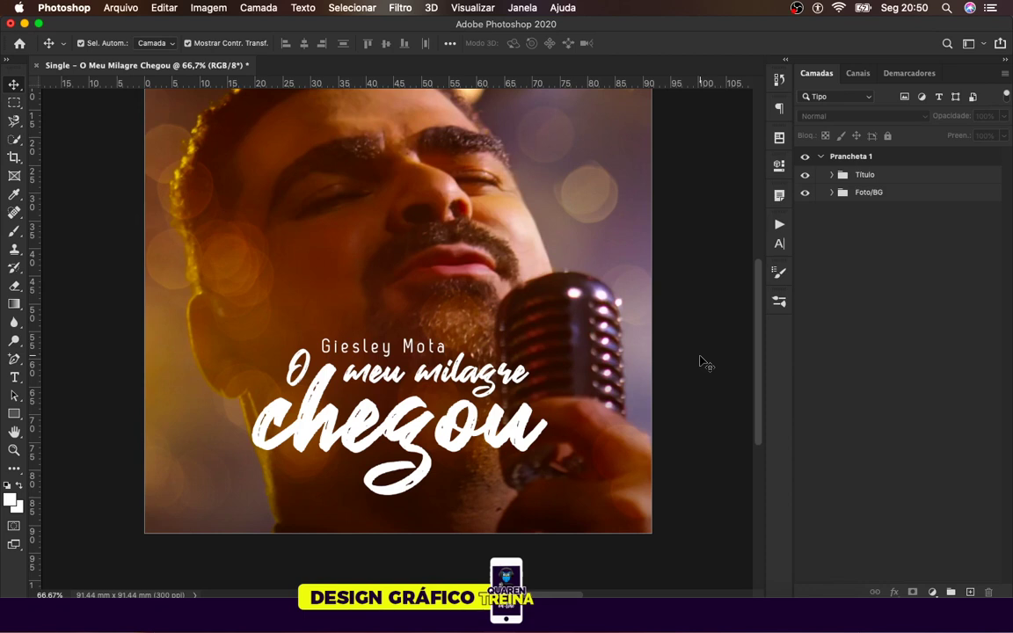
left_click(881, 182)
key("shift+Up")
key("shift+Up")
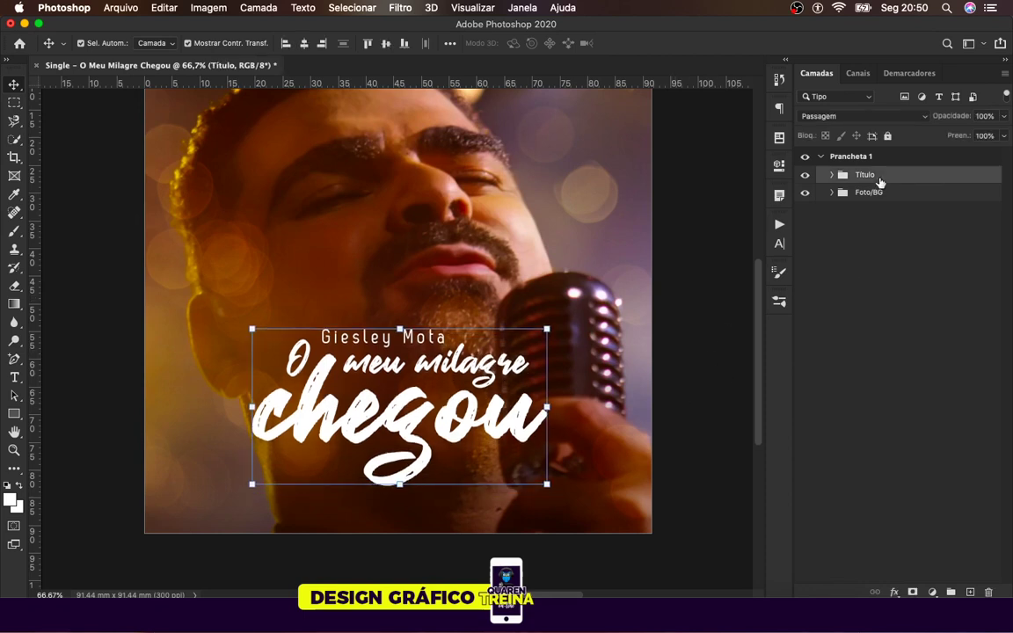
left_click(696, 195)
key("super+plus")
key("super+minus")
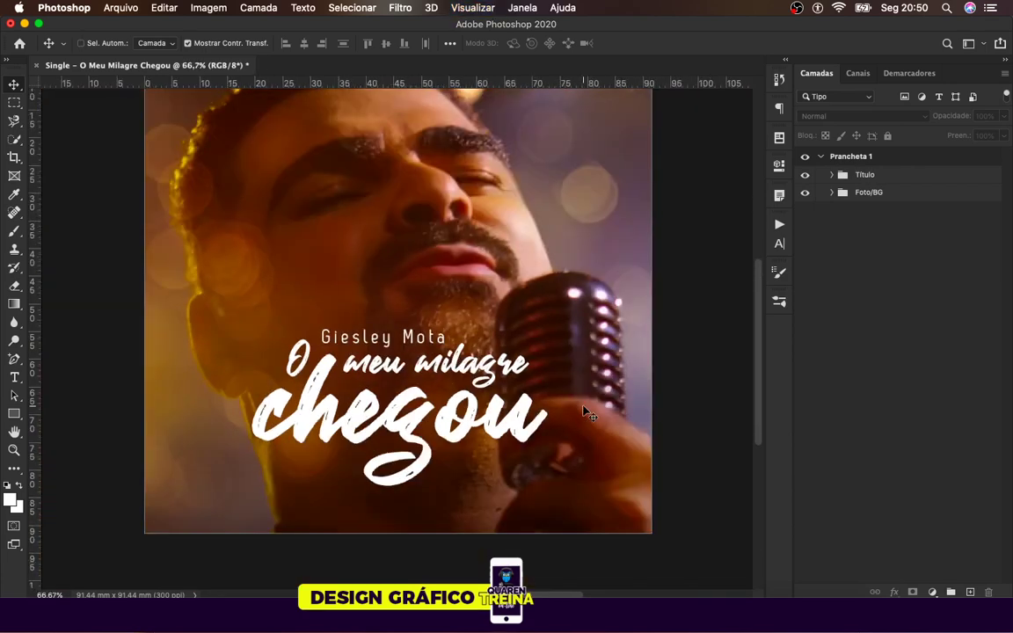
scroll(545, 412, "down", 3)
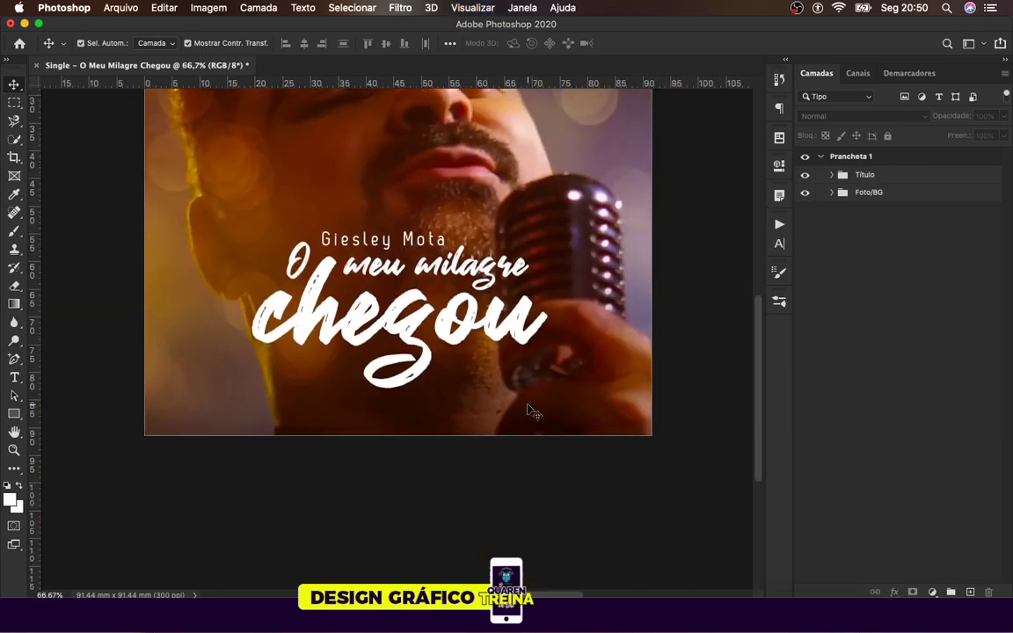
key("super+plus")
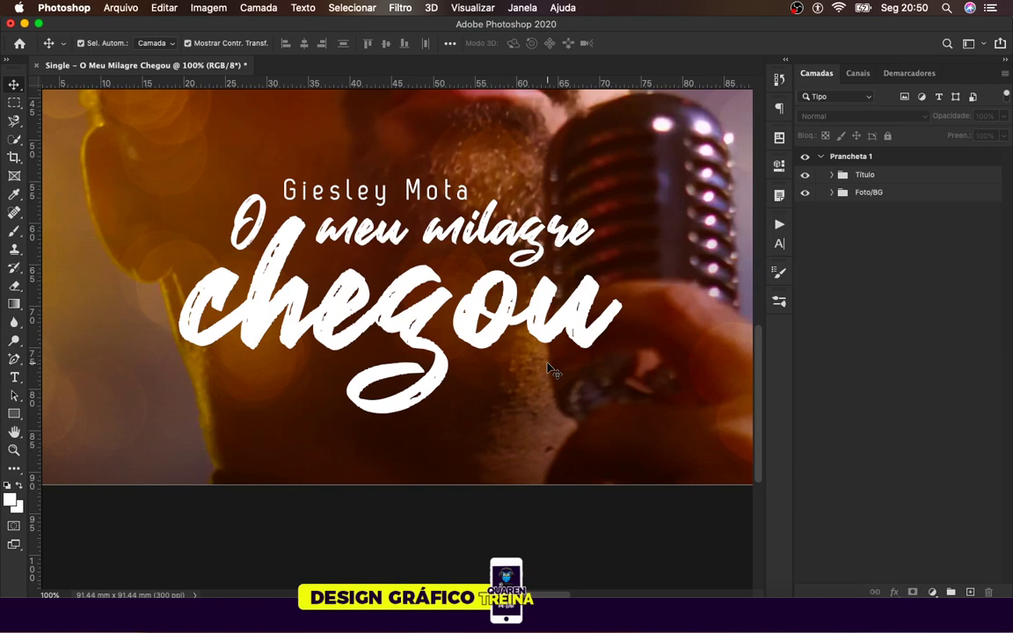
key("super+minus")
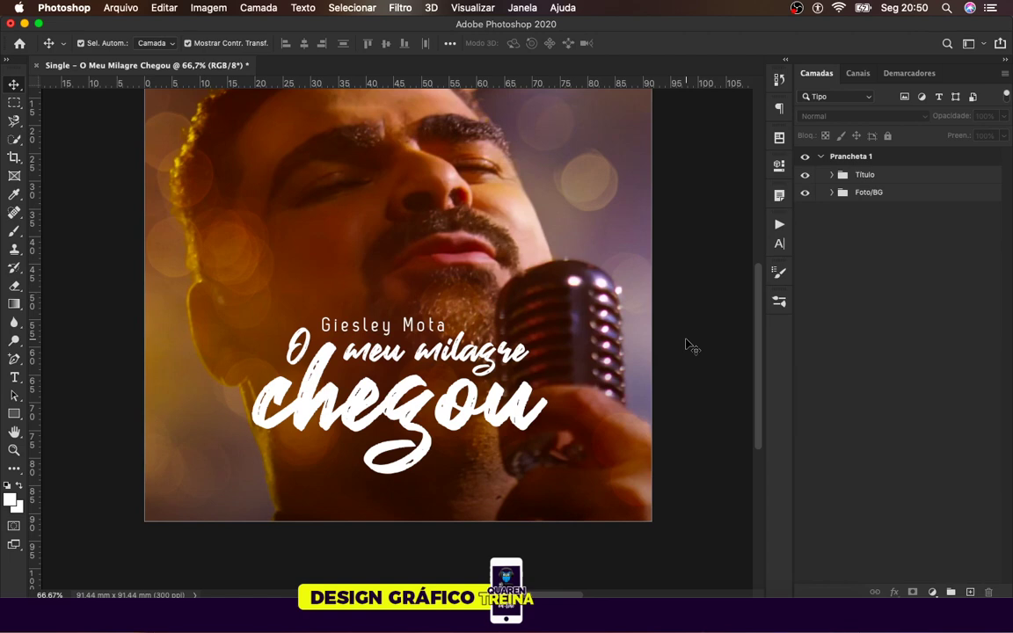
left_click(121, 9)
left_click(140, 262)
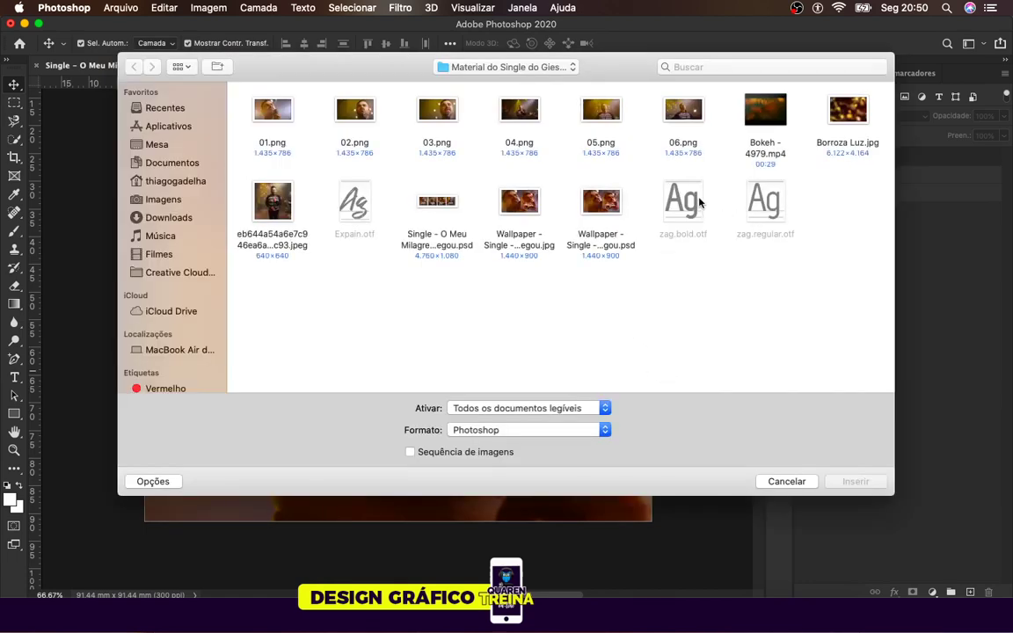
left_click(514, 213)
key("space")
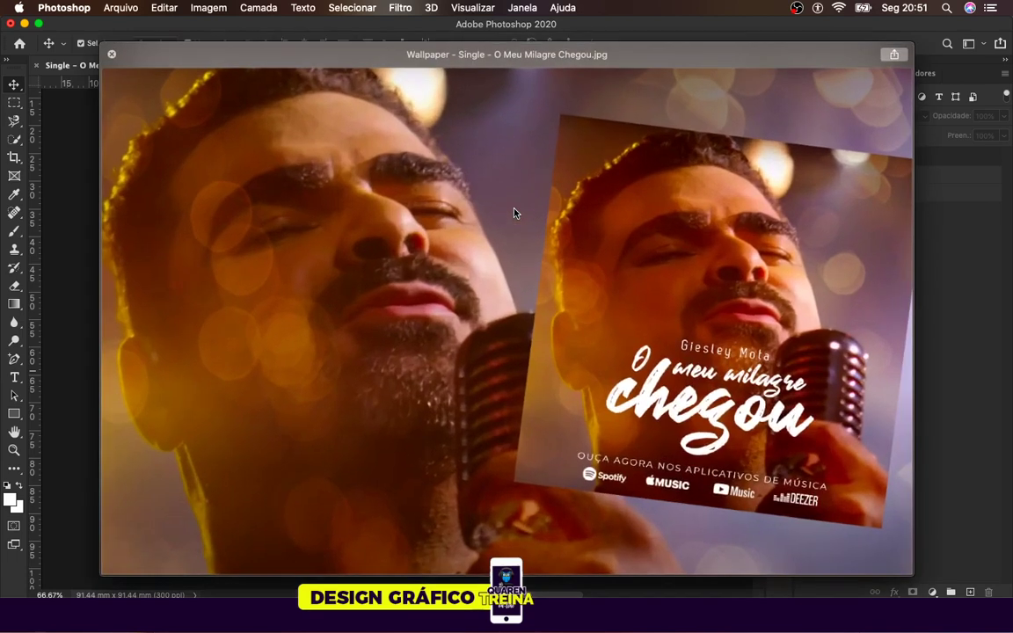
key("space")
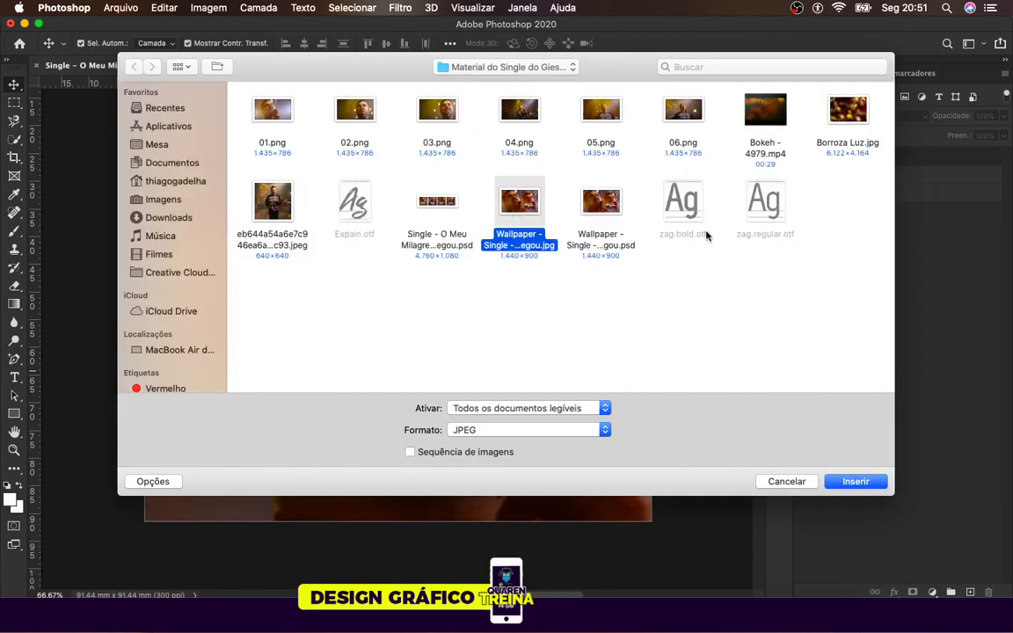
left_click(196, 218)
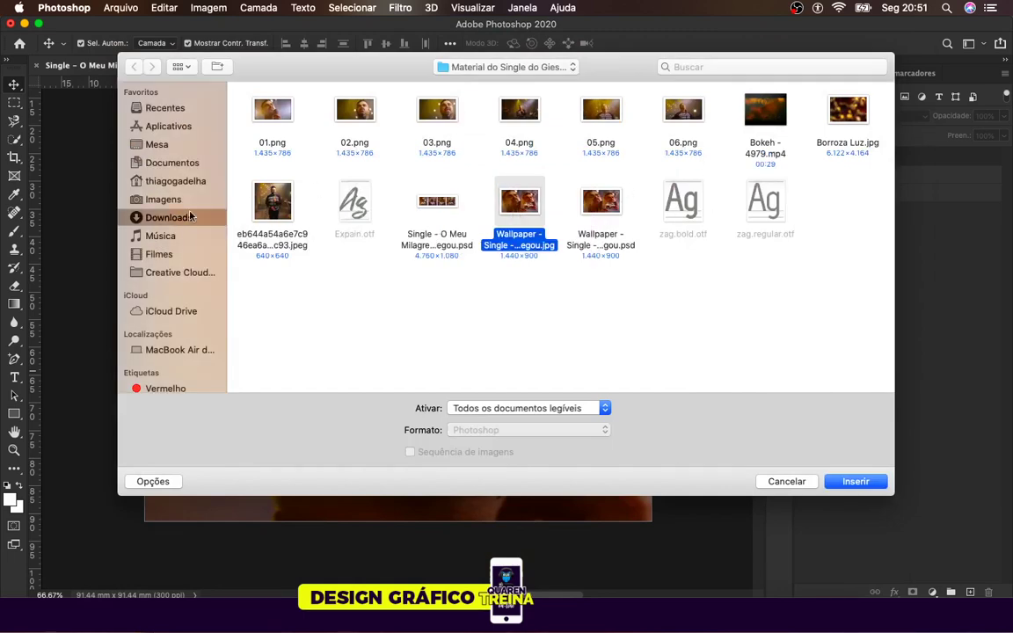
double_click(282, 109)
double_click(426, 114)
left_click_drag(385, 102, 291, 243)
Step: Commit the Spotify icon, then embed the Apple Music logo shrunk beside it
key("Return")
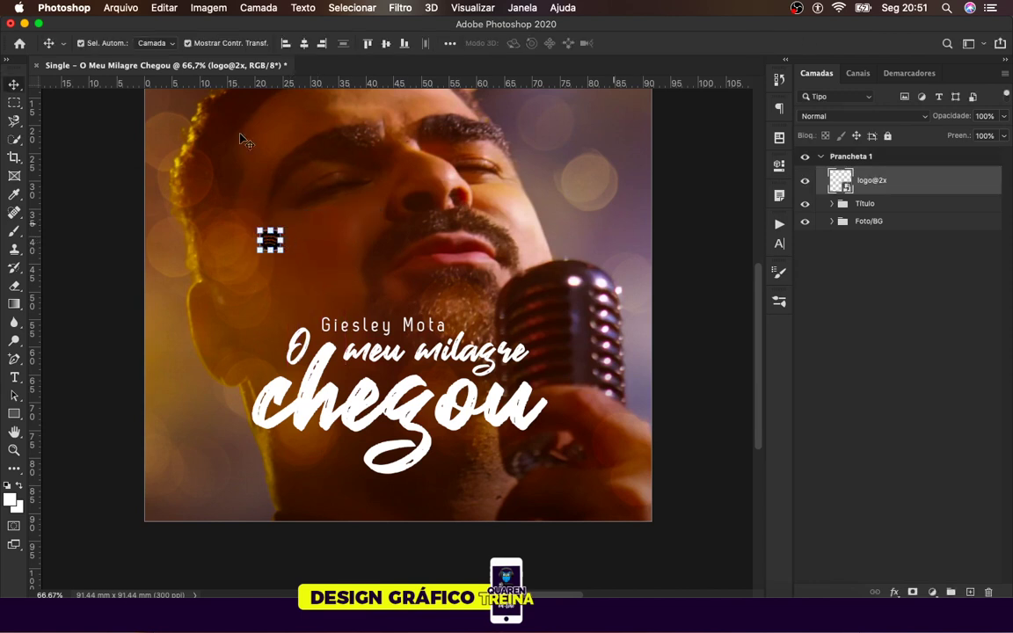
left_click(268, 245)
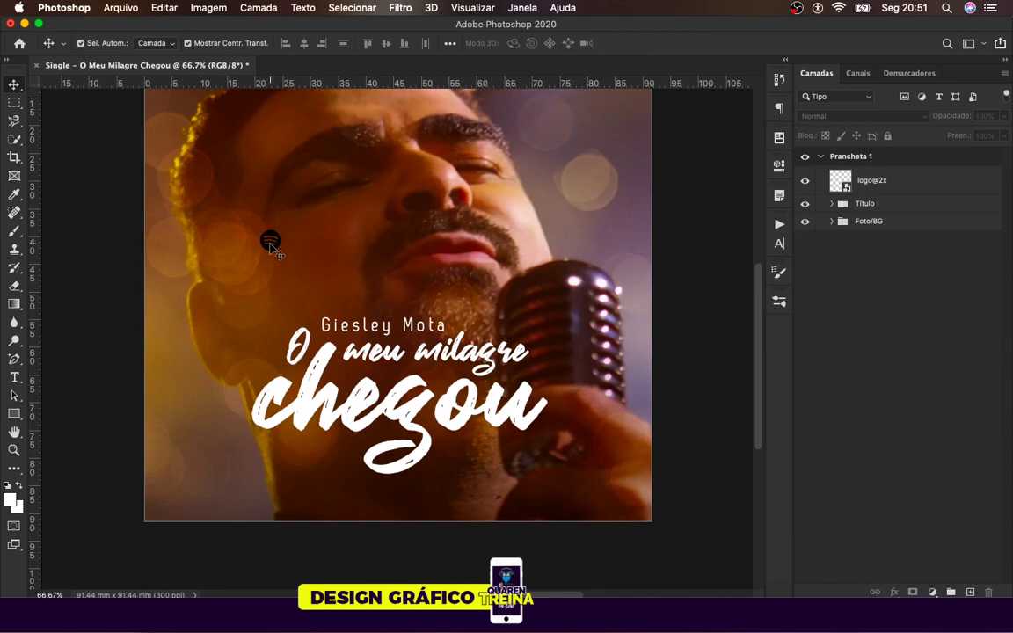
left_click(272, 247)
left_click(121, 9)
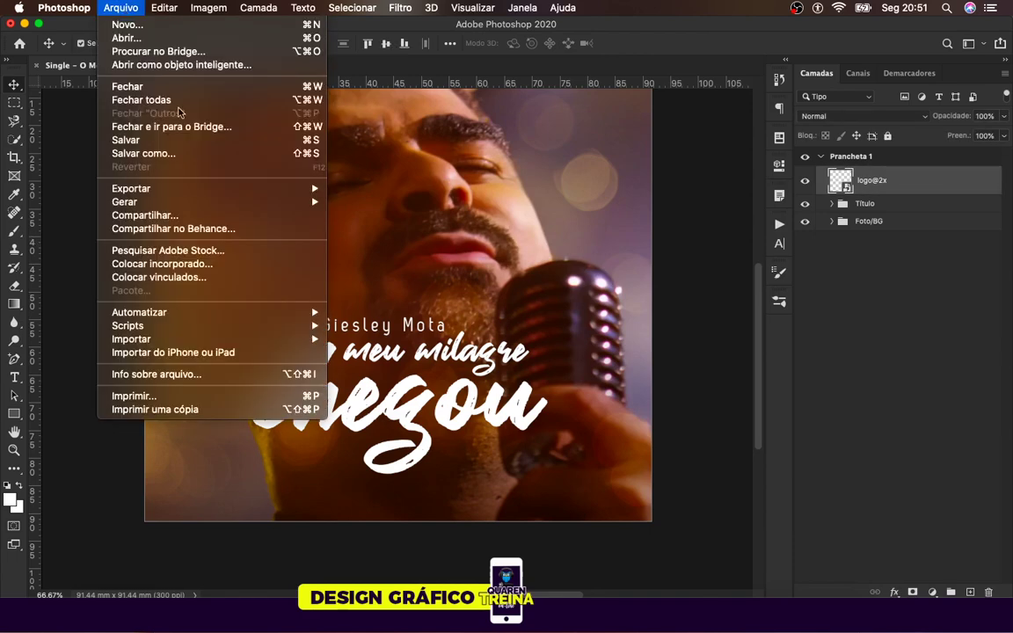
left_click(162, 264)
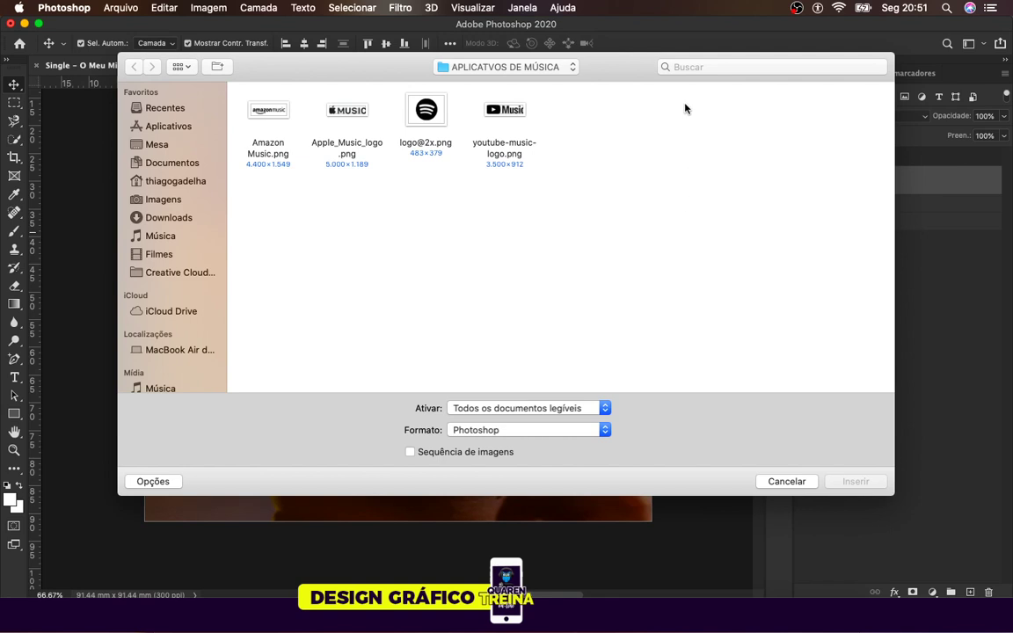
double_click(313, 101)
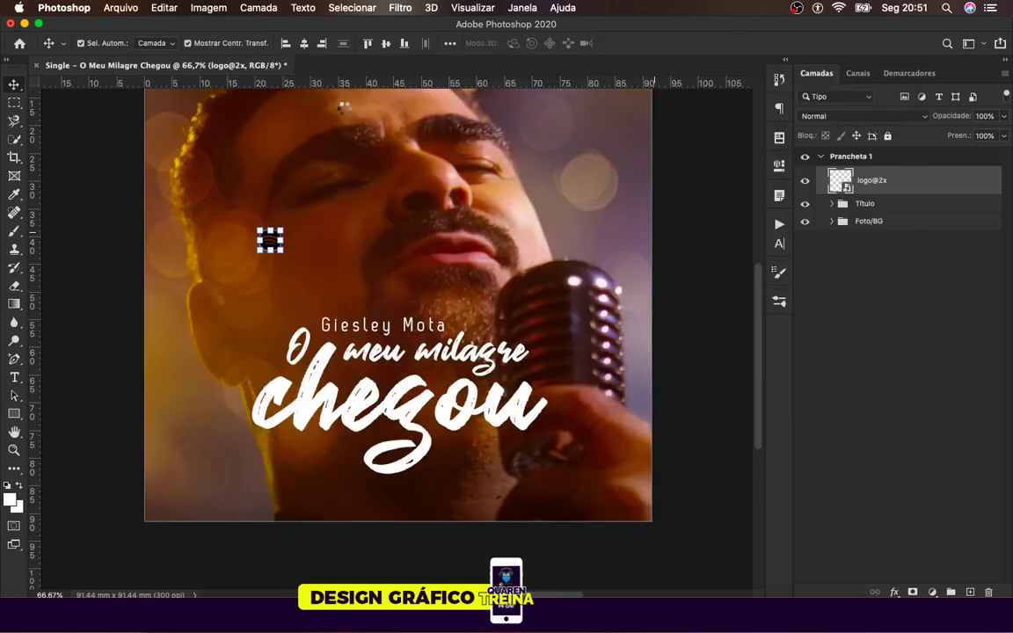
left_click_drag(651, 305, 340, 250)
key("Return")
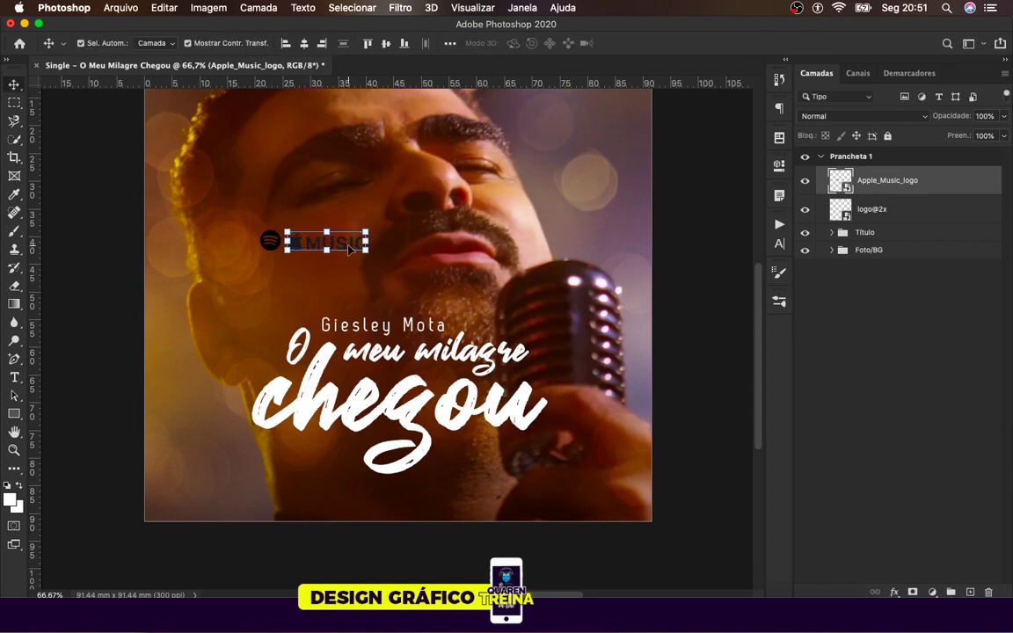
key("Right")
key("Right")
key("Right")
key("Right")
key("Right")
key("Right")
key("Right")
key("Right")
key("Right")
key("Right")
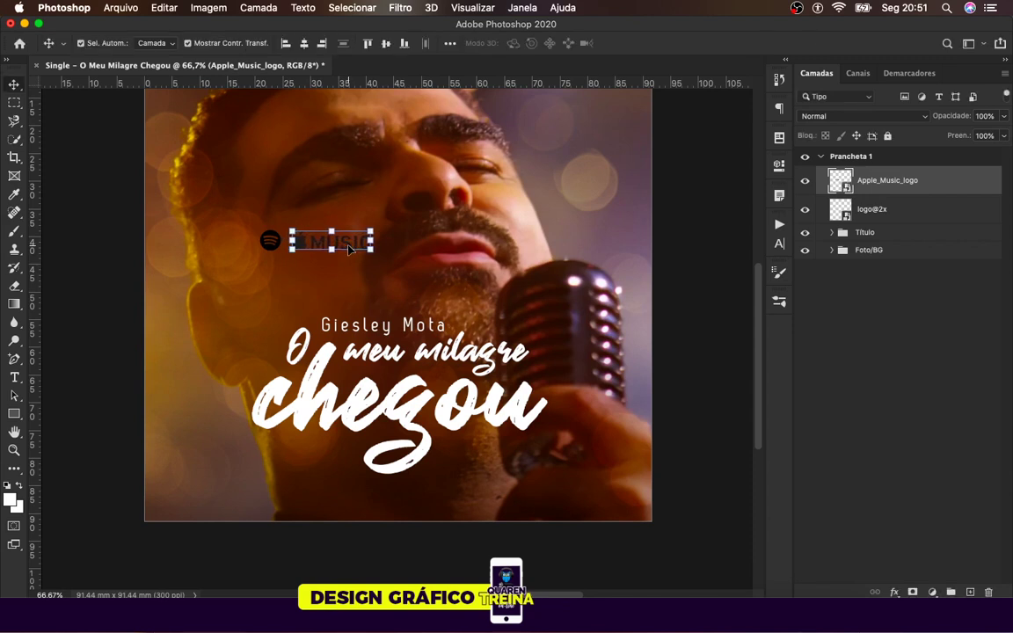
left_click(679, 253)
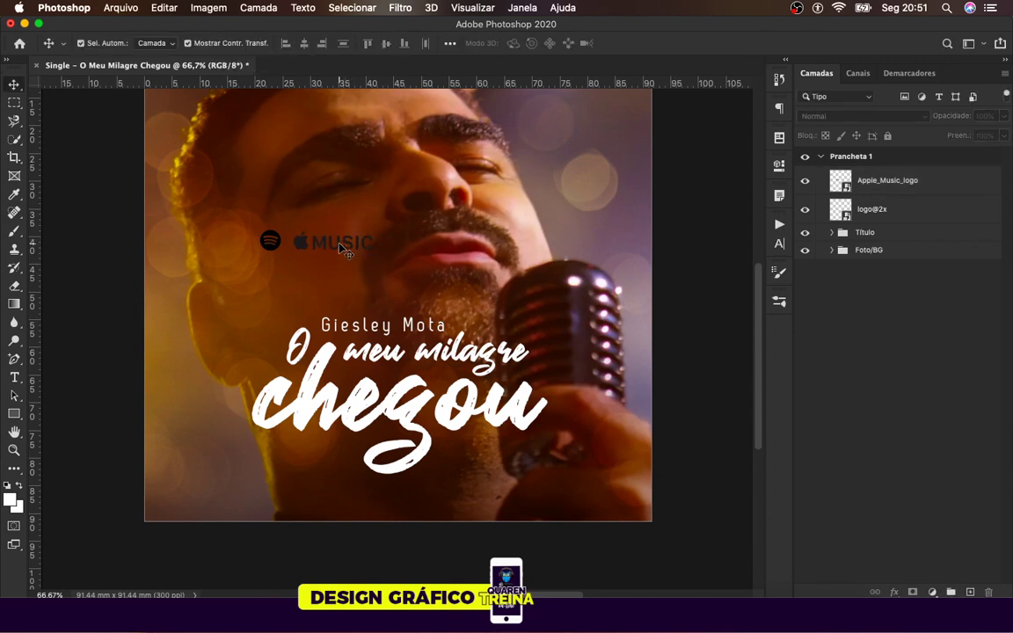
Step: Embed the Amazon Music logo and shrink it to icon size next to Apple Music
left_click(342, 249)
left_click(302, 247)
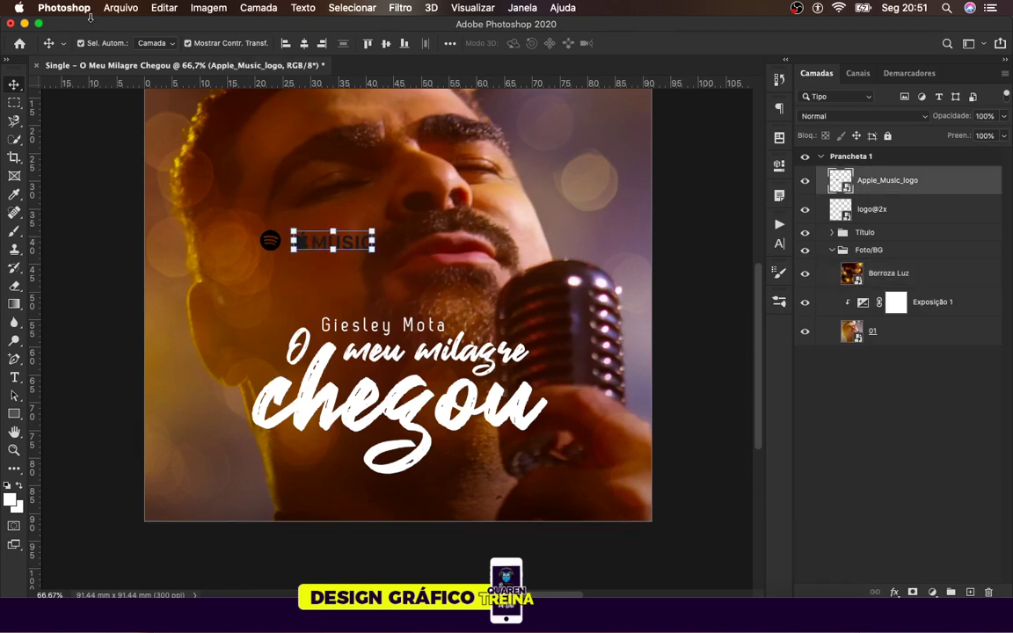
left_click(121, 7)
left_click(220, 263)
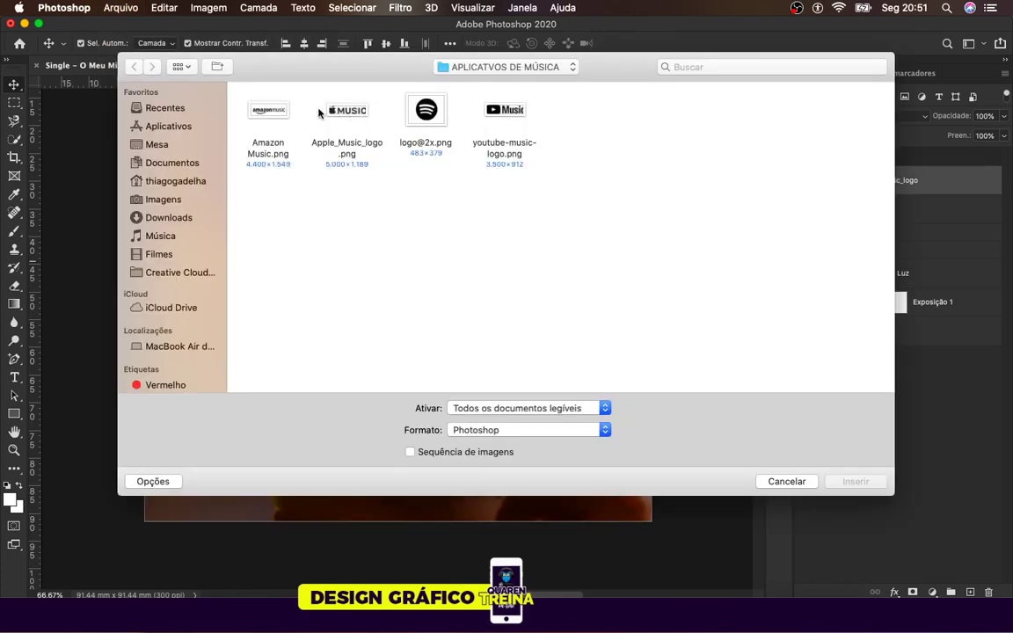
double_click(268, 110)
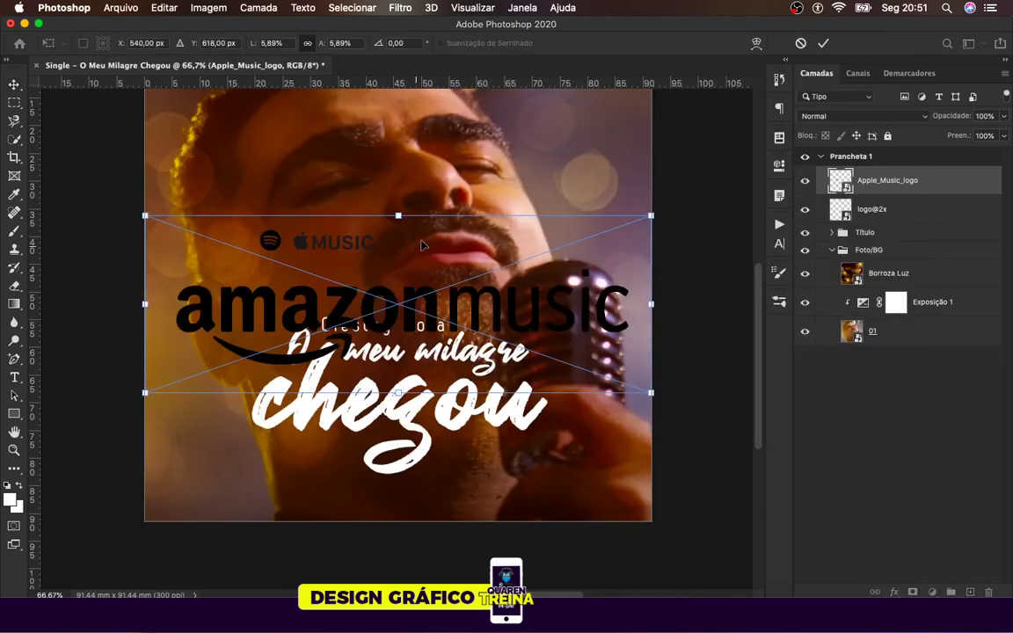
left_click_drag(398, 215, 452, 249)
left_click(679, 265)
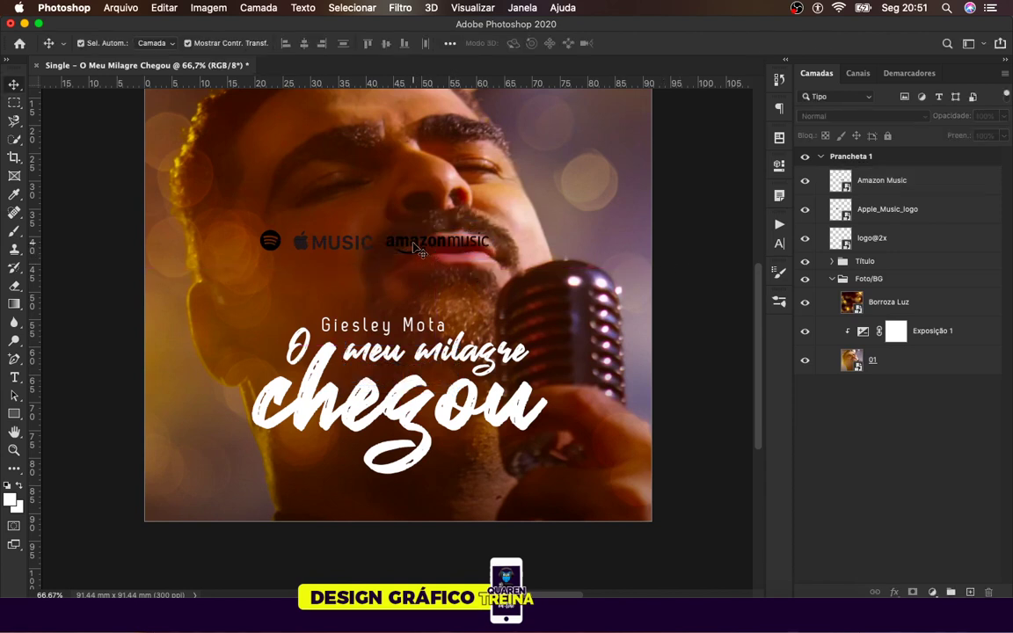
Step: Embed the YouTube Music logo, shrink it and place it after Amazon Music
left_click(409, 246)
left_click(396, 247)
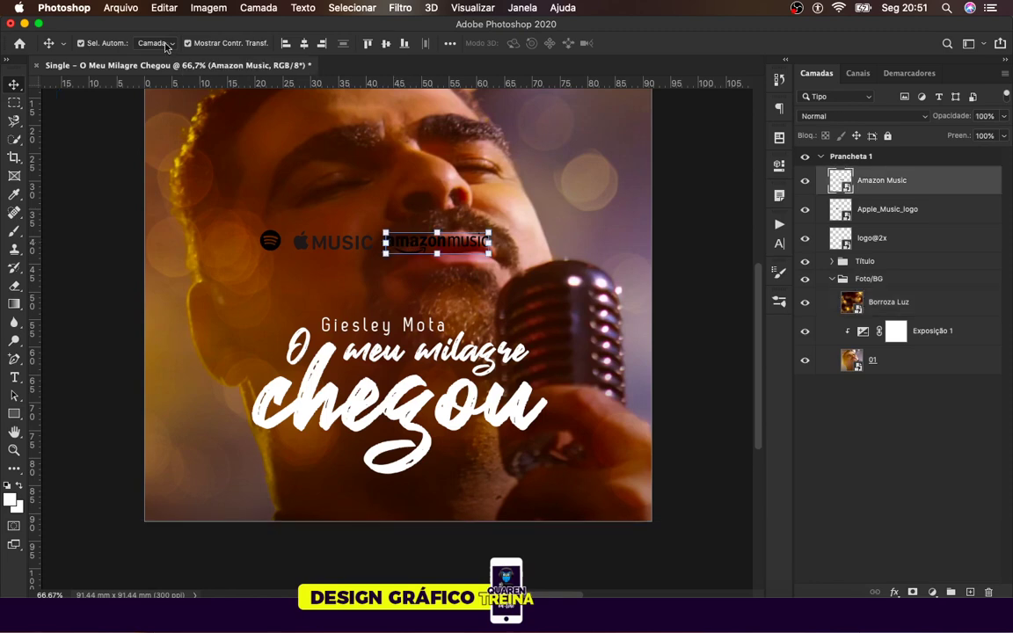
left_click(123, 7)
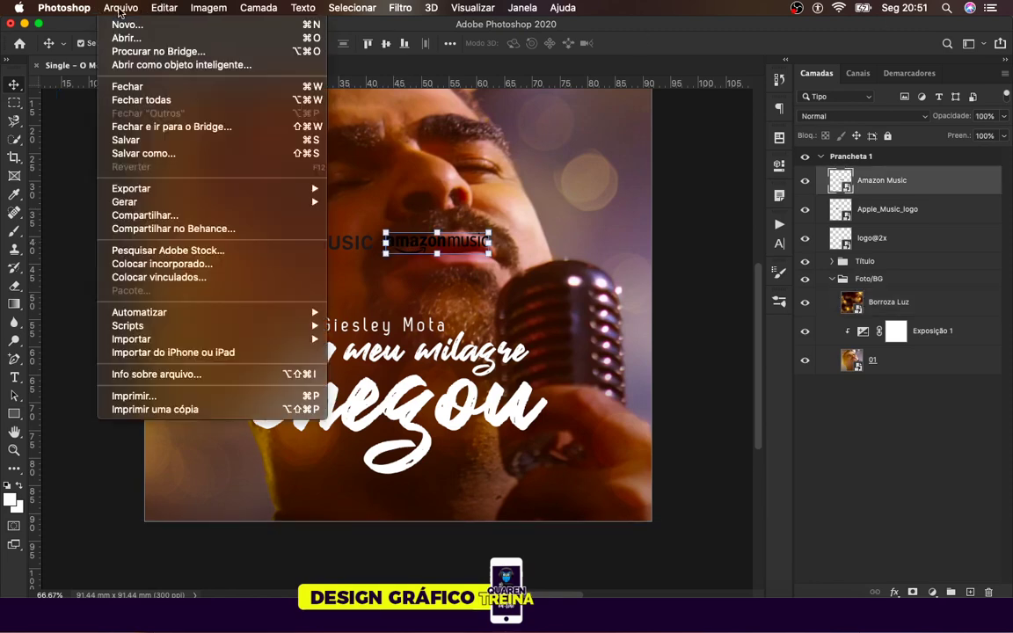
left_click(163, 276)
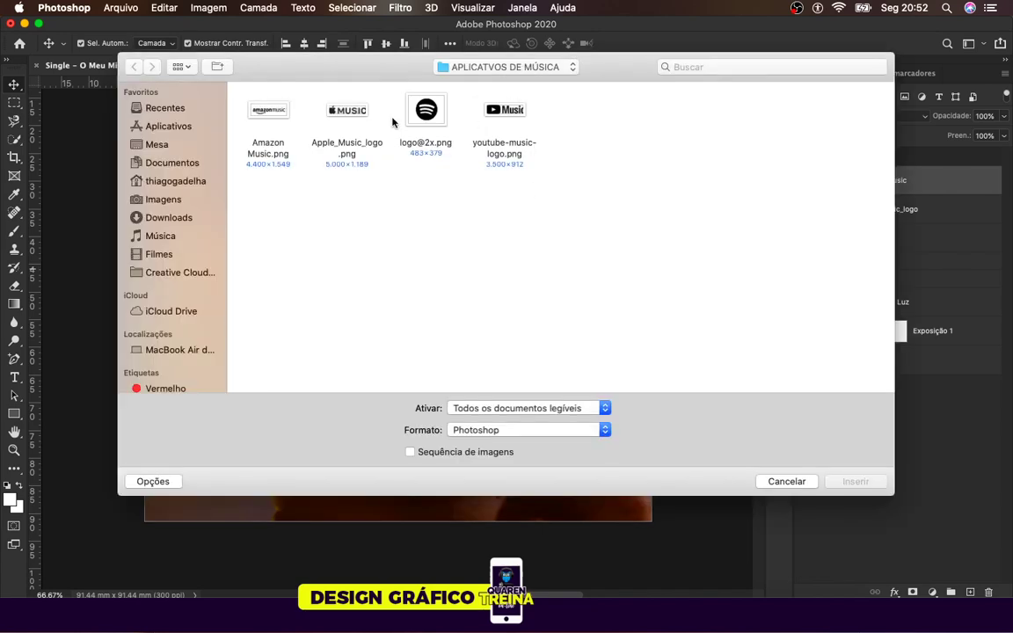
double_click(505, 114)
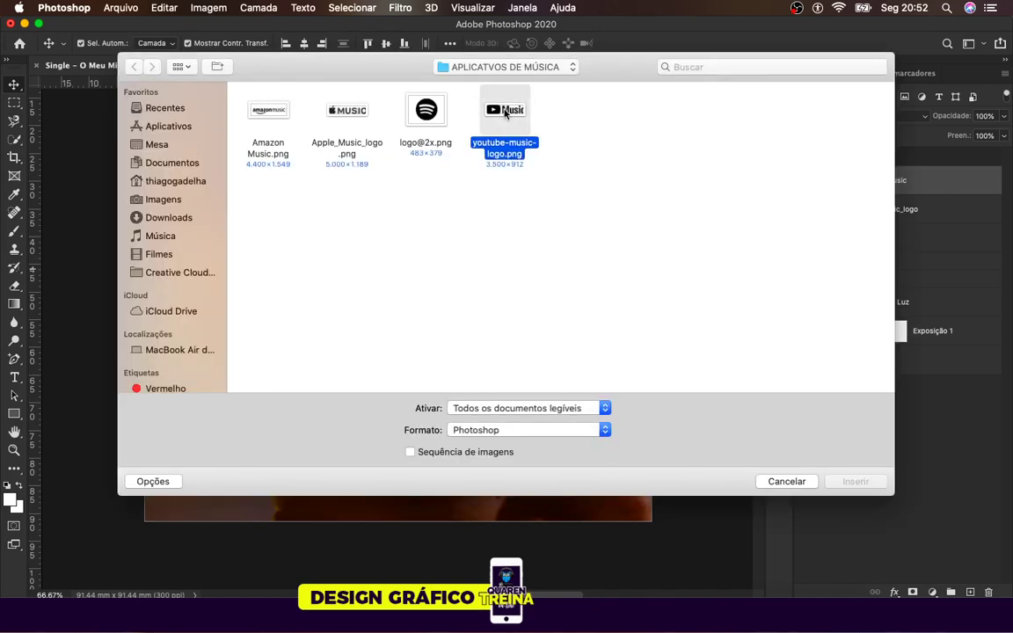
left_click_drag(396, 238, 396, 355)
left_click_drag(549, 254, 557, 221)
key("Return")
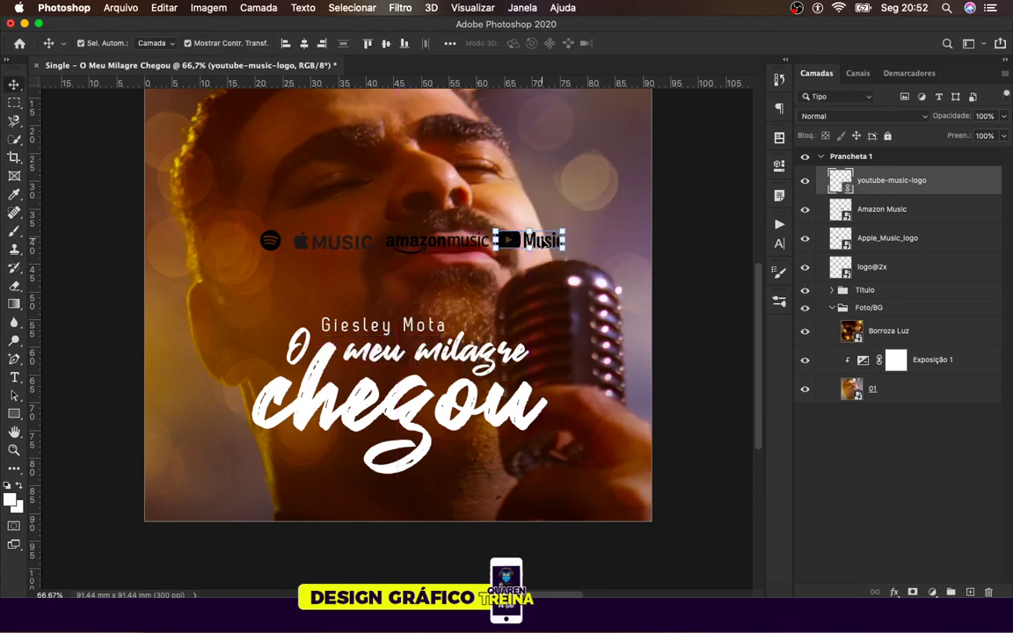
Step: Align the four streaming logos on their vertical centres
left_click(909, 187)
left_click(884, 273, "shift")
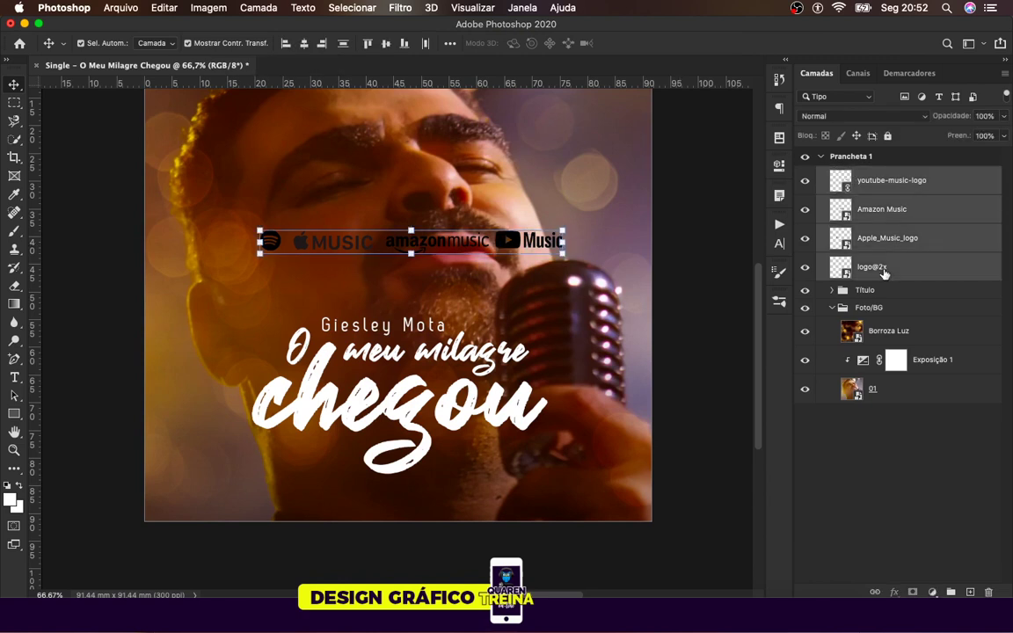
left_click(384, 45)
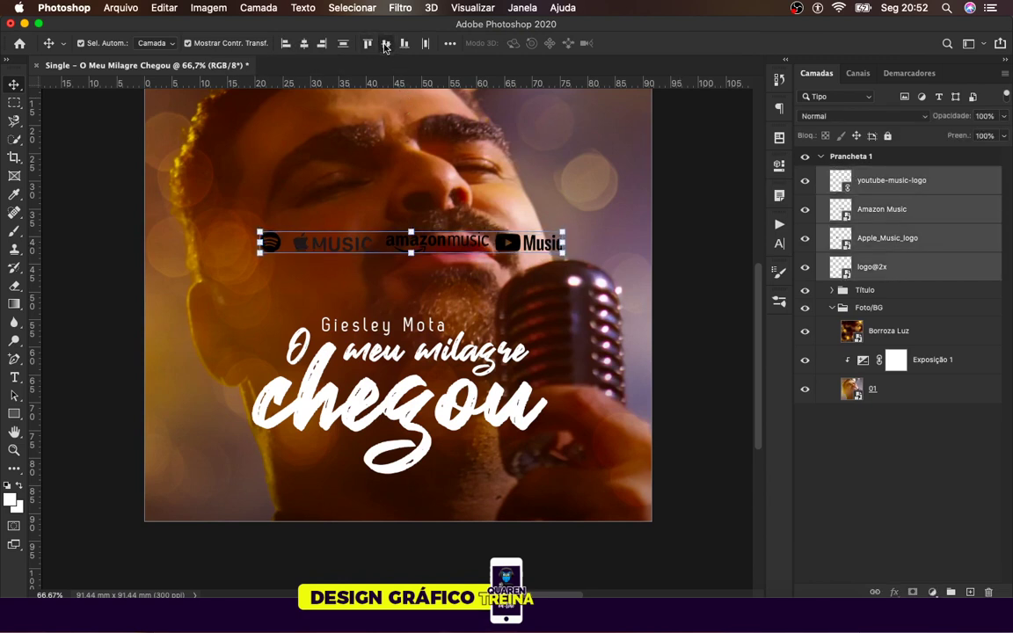
left_click(684, 242)
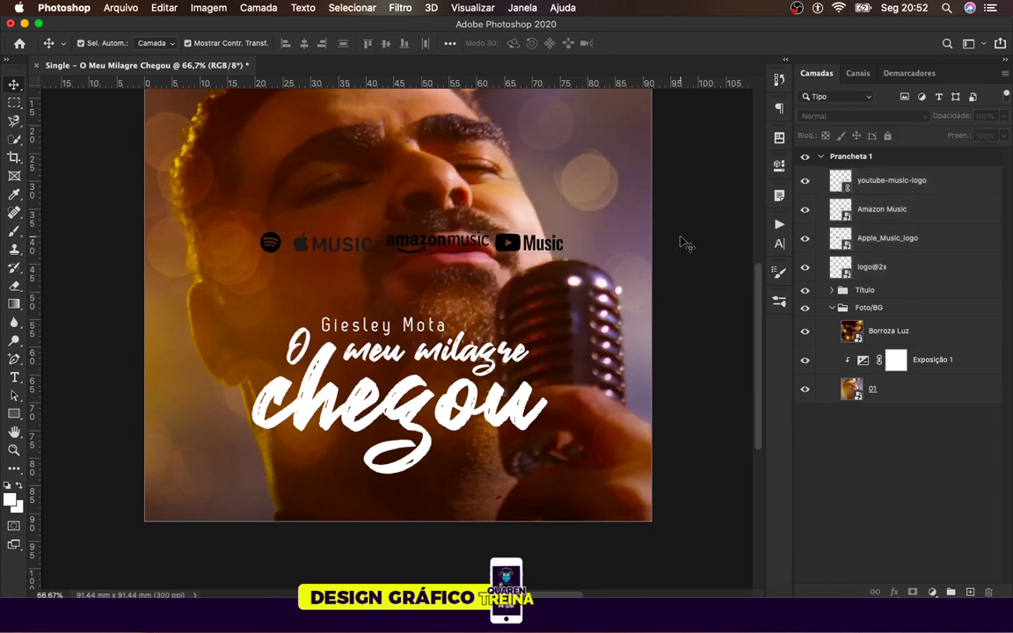
key("super+1")
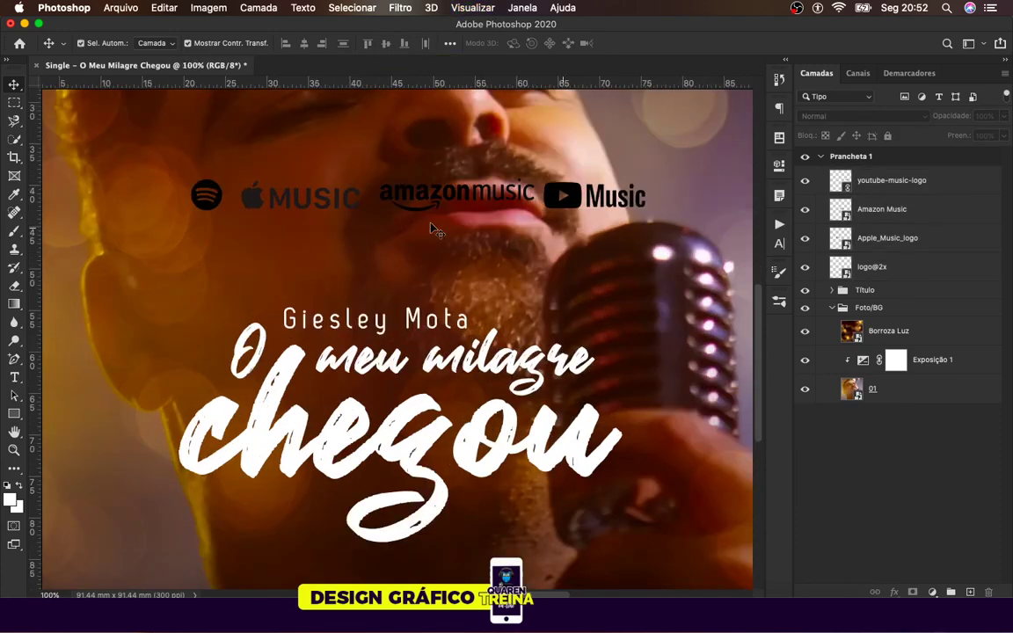
scroll(431, 201, "up", 2)
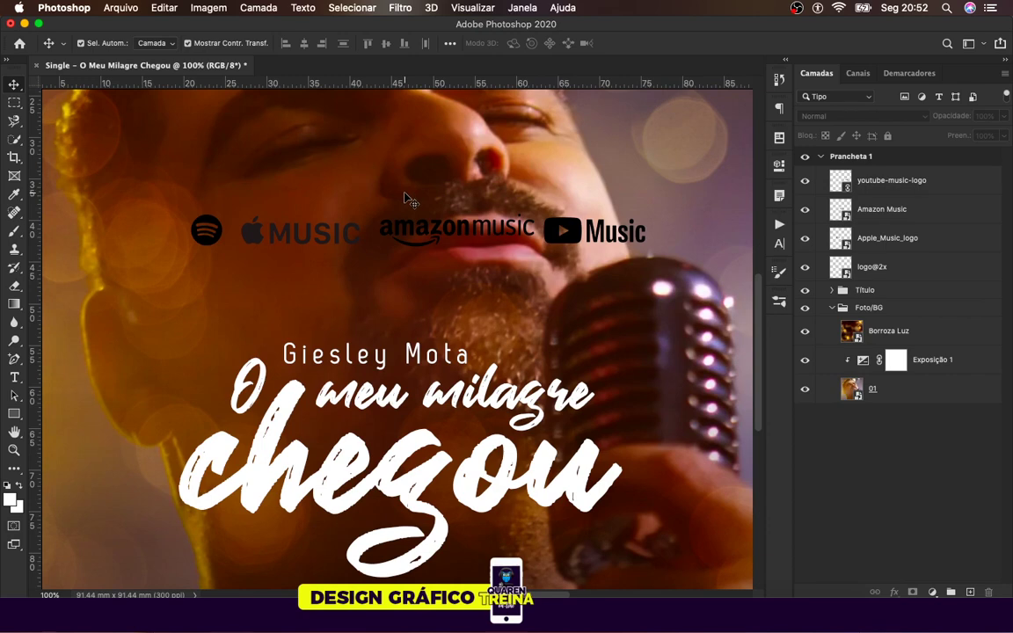
key("super+minus")
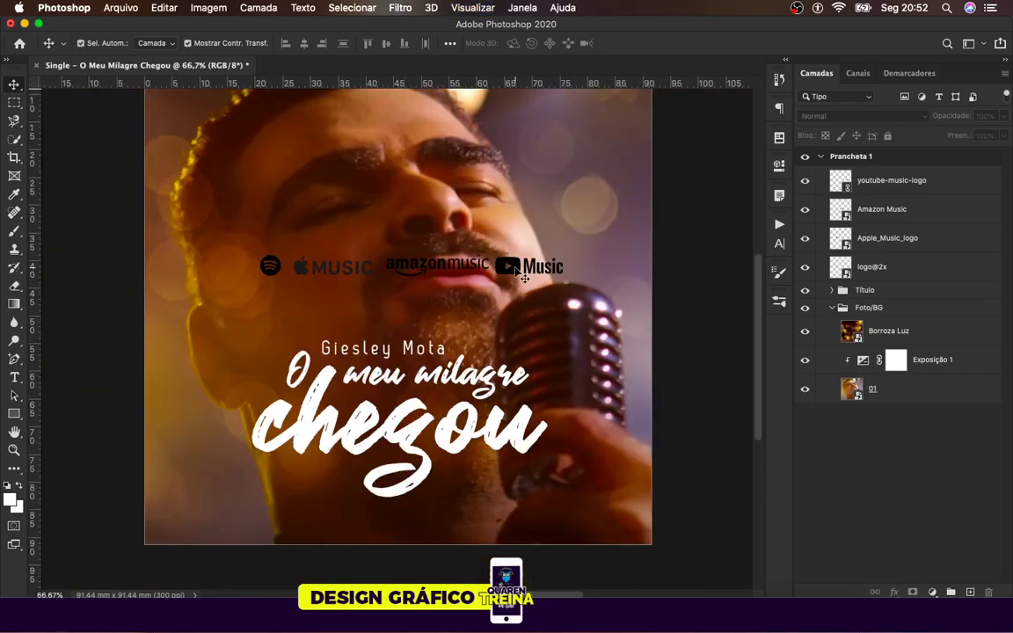
Step: Group the four logo layers as 'Aplicativos de Música' and collapse Foto/BG
left_click(869, 182)
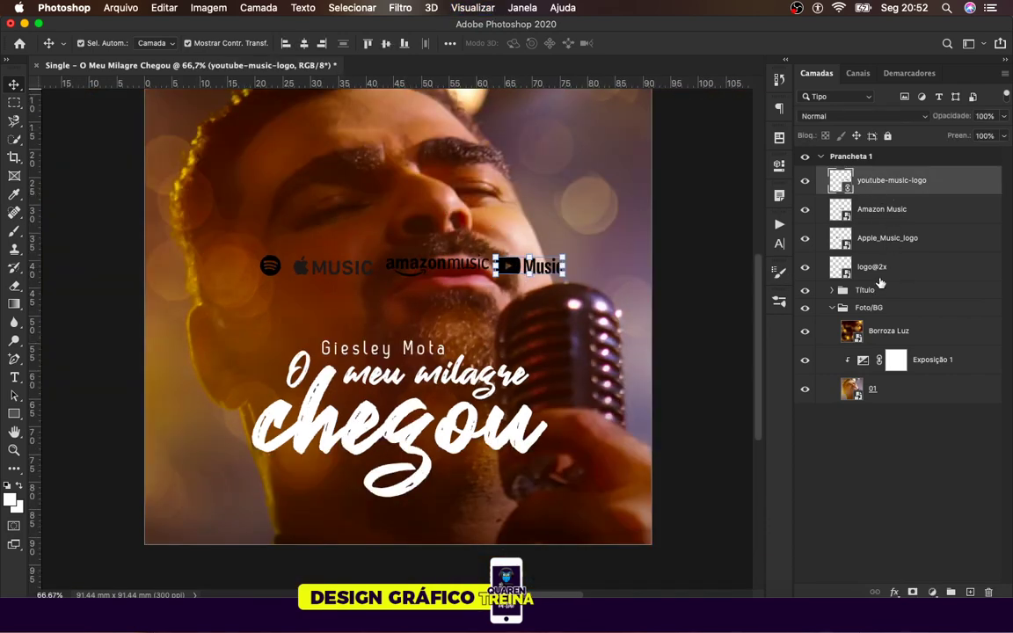
left_click(877, 270, "shift")
key("super+g")
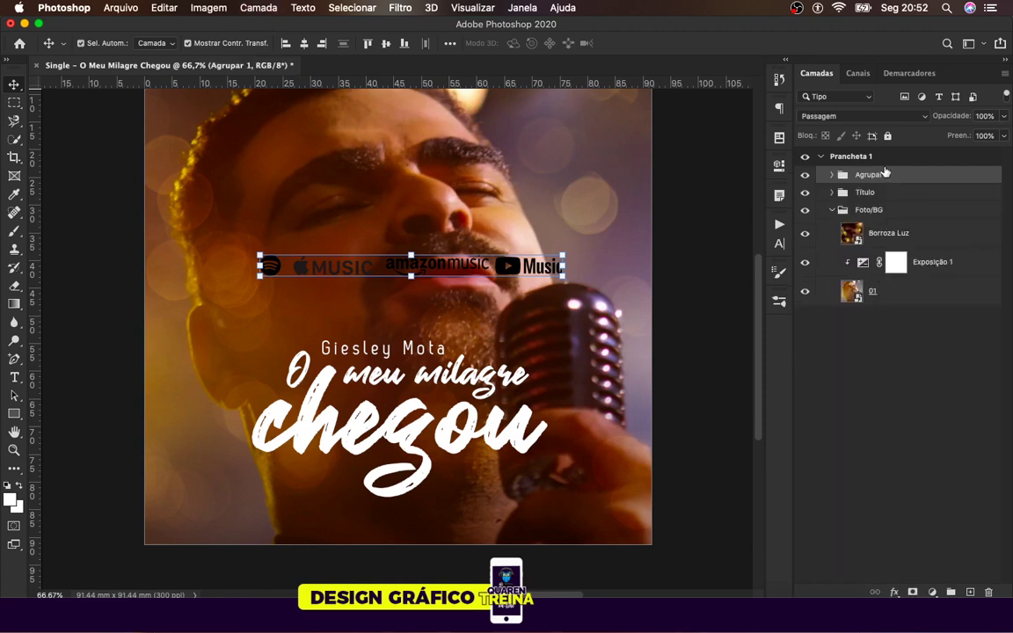
type("Aplicativos de Música")
key("Return")
left_click(832, 210)
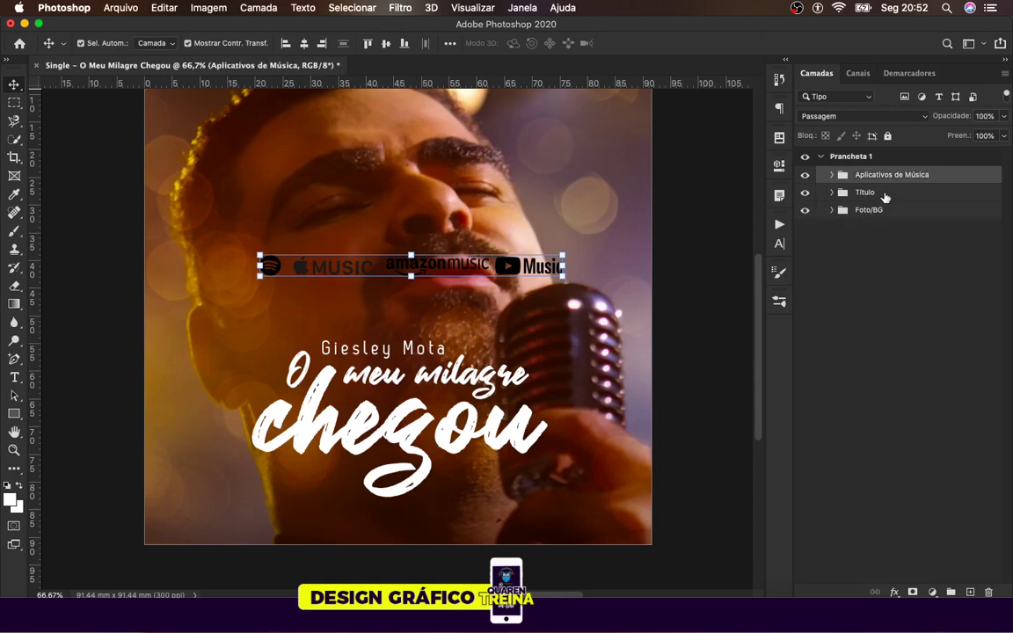
left_click(832, 175)
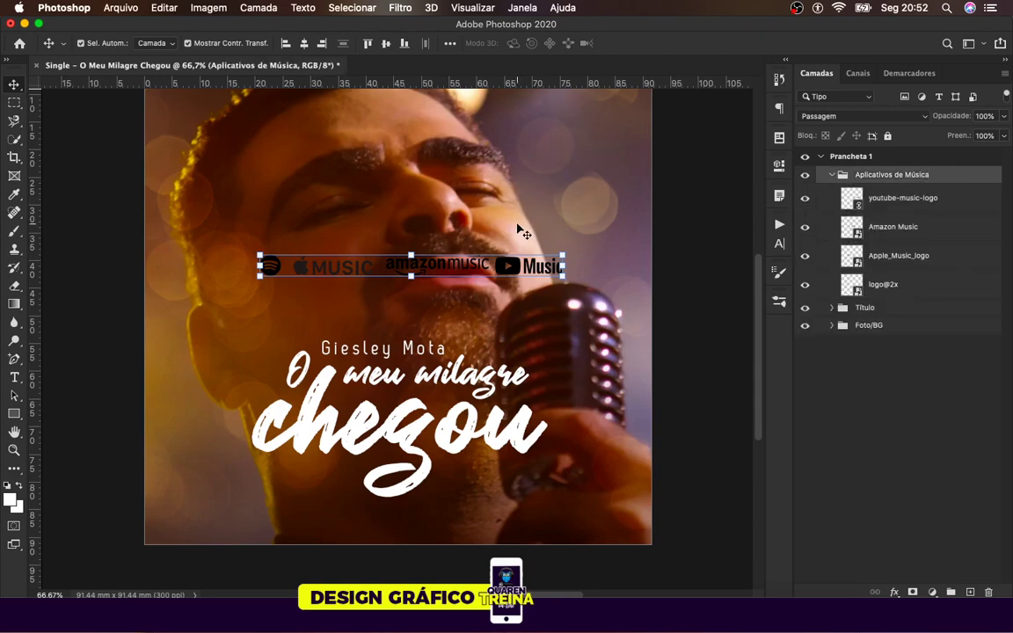
key("super+plus")
scroll(465, 201, "up", 5)
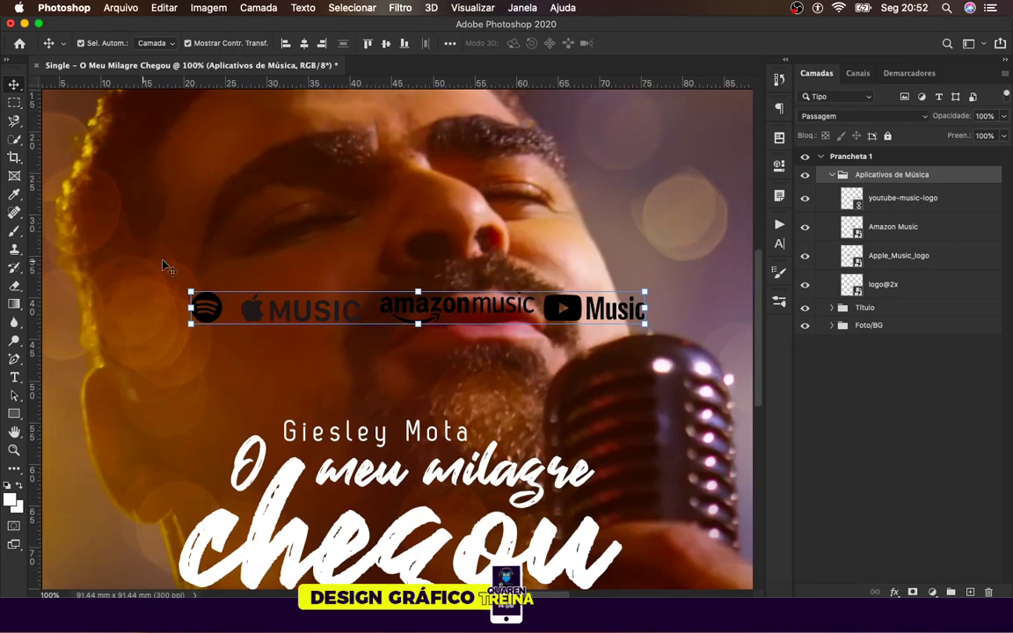
Step: Start a Loew text line above the logos reading 'OUÇA AGOR'
key("t")
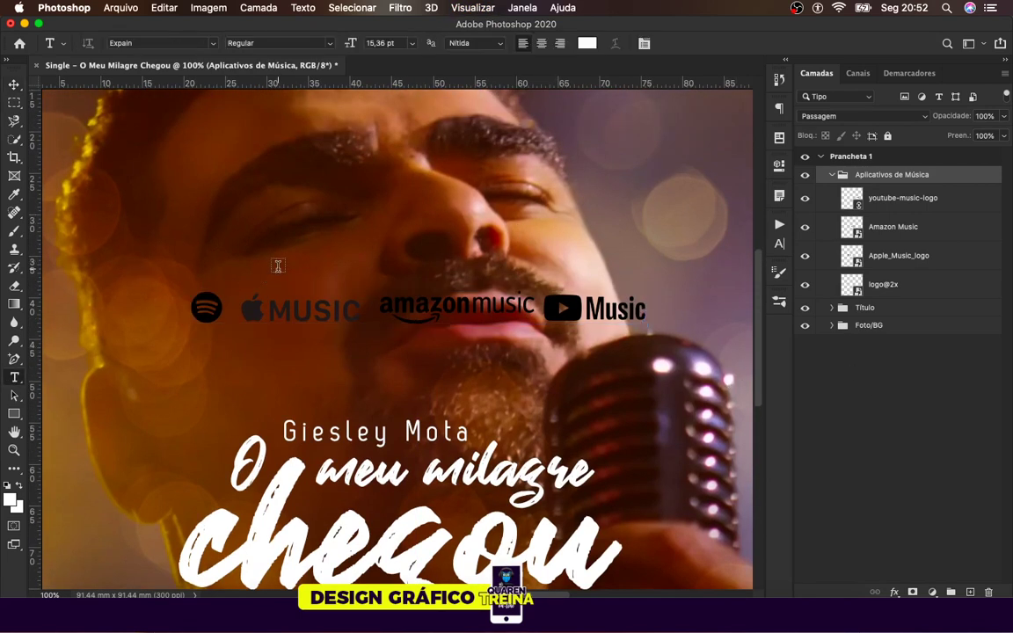
left_click(278, 265)
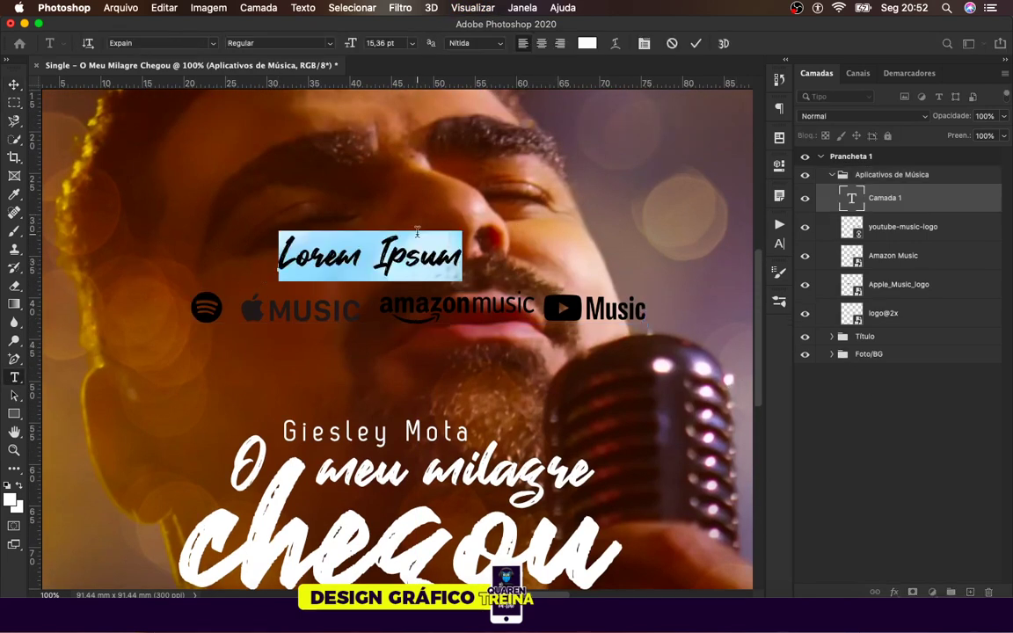
left_click(780, 247)
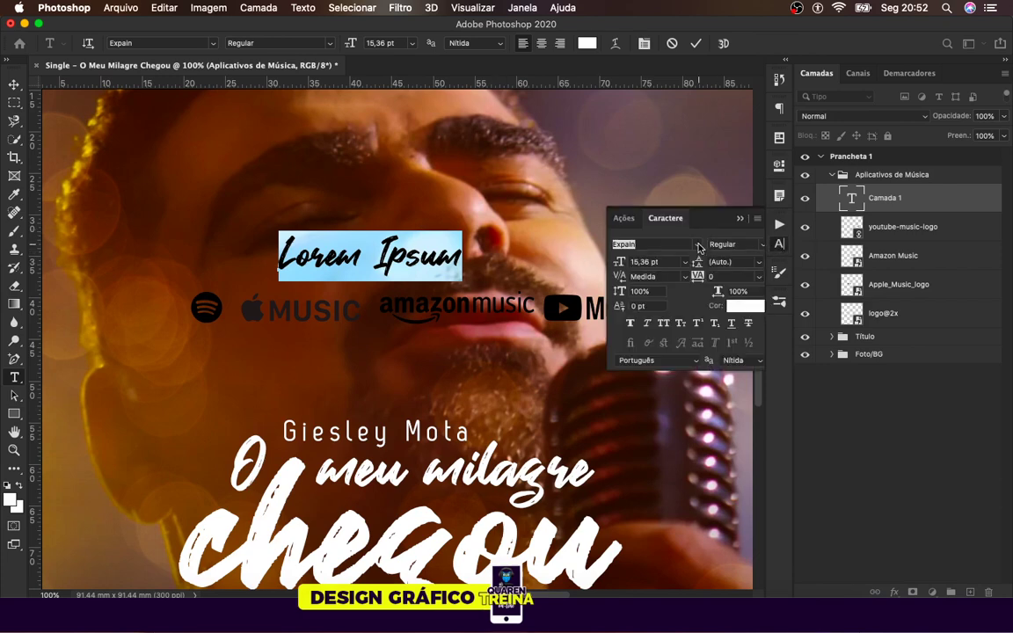
left_click(699, 247)
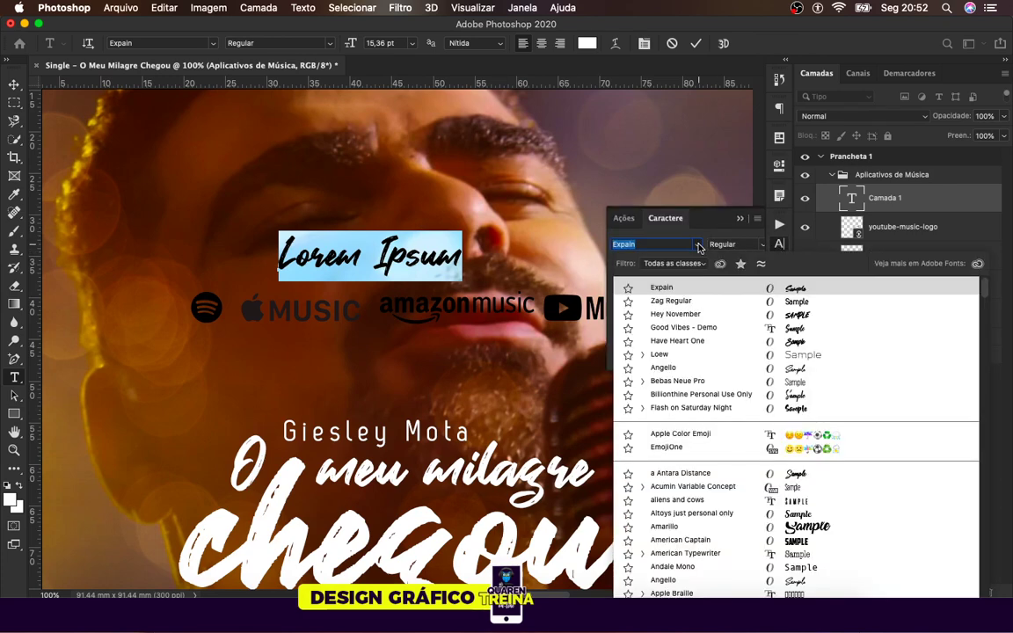
left_click(806, 358)
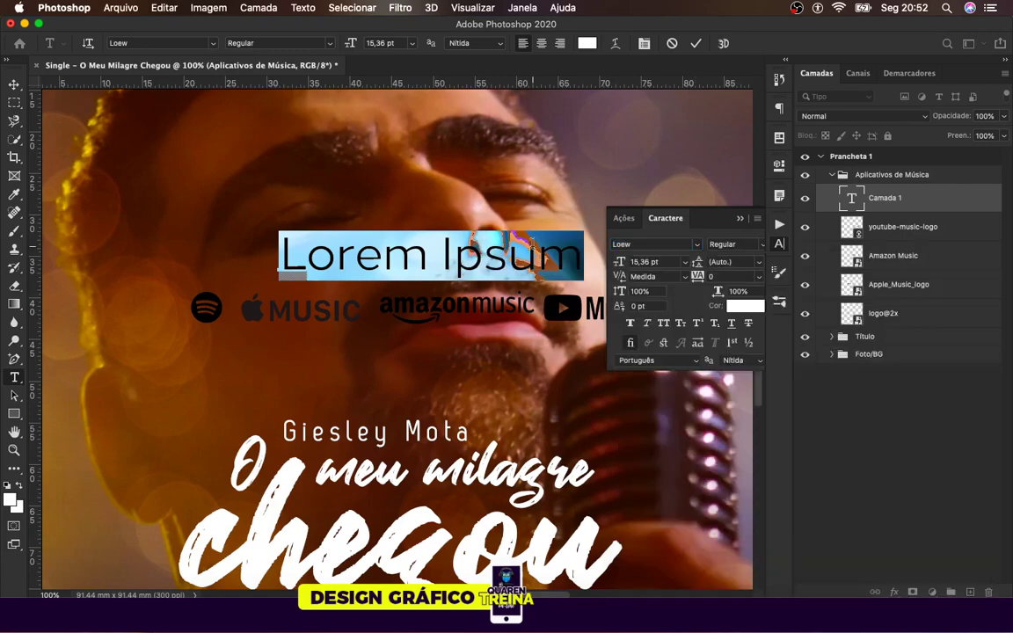
type("OU")
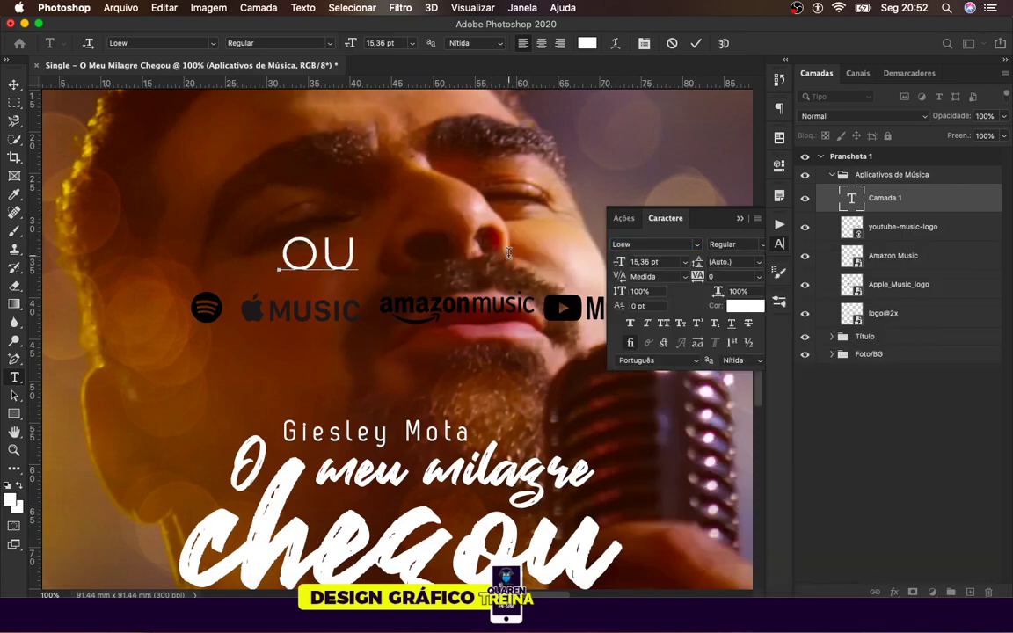
type("ÇA A")
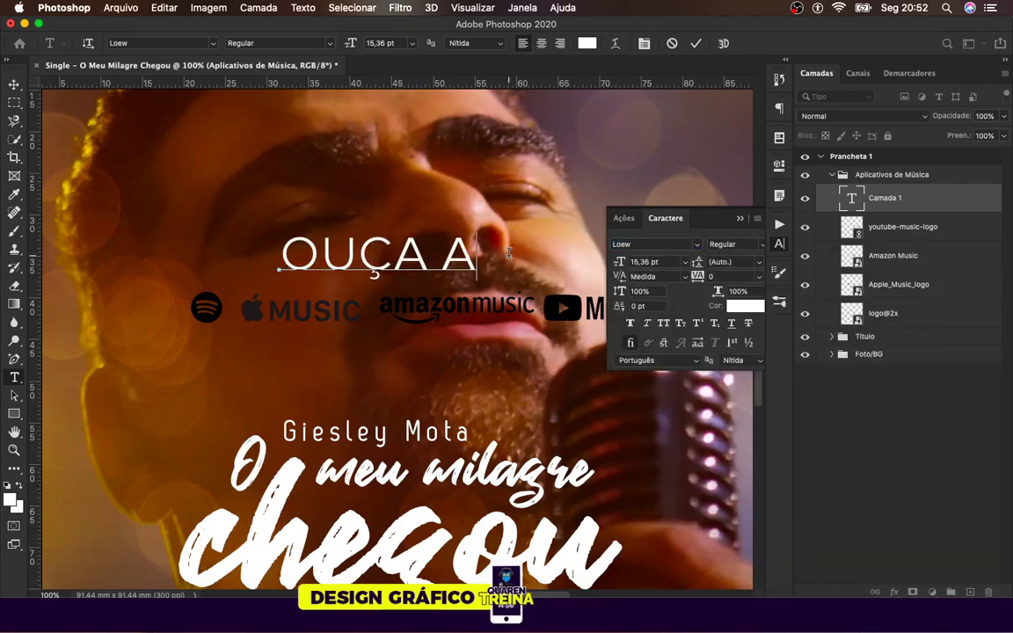
type("GORA")
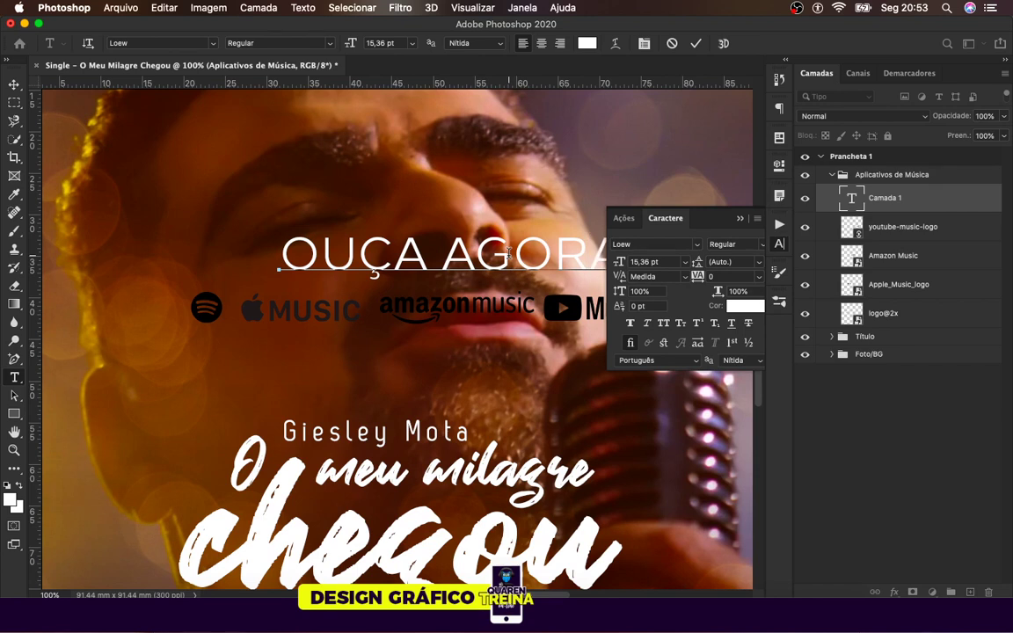
left_click(14, 84)
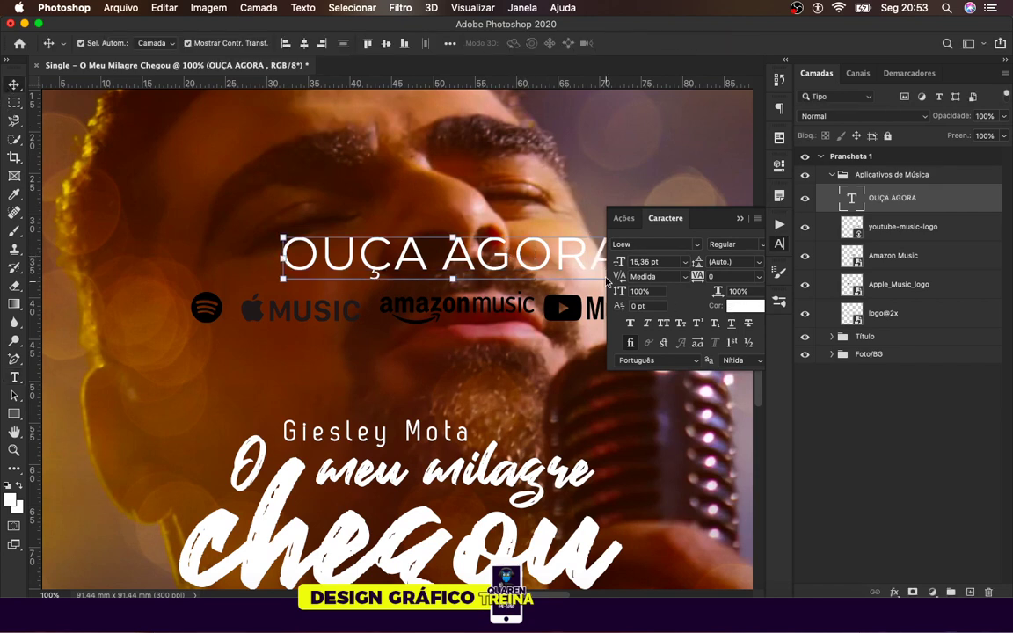
Step: Shrink the text to 4,36 pt and complete the line 'OUÇA AGORA NOS APLICATIVOS DE MÚSICA'
left_click_drag(616, 262, 420, 257)
double_click(368, 268)
left_click(383, 264)
type("NOS A PLIC ")
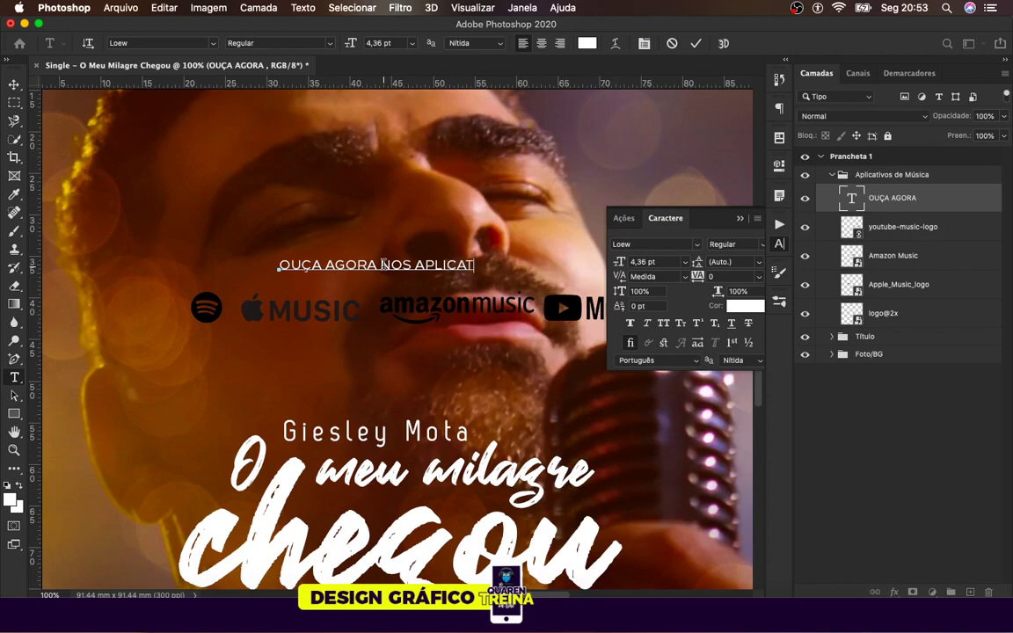
type("ATIVOS DE MÚSICA")
left_click(15, 87)
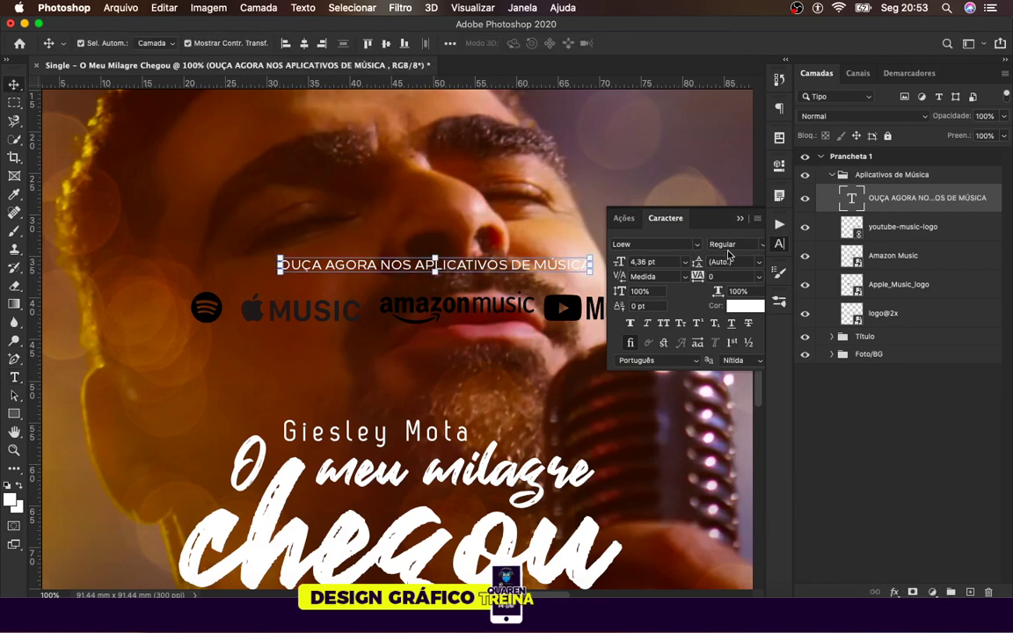
Step: Scale the text line up to span the logo row and nudge it into position
left_click(742, 220)
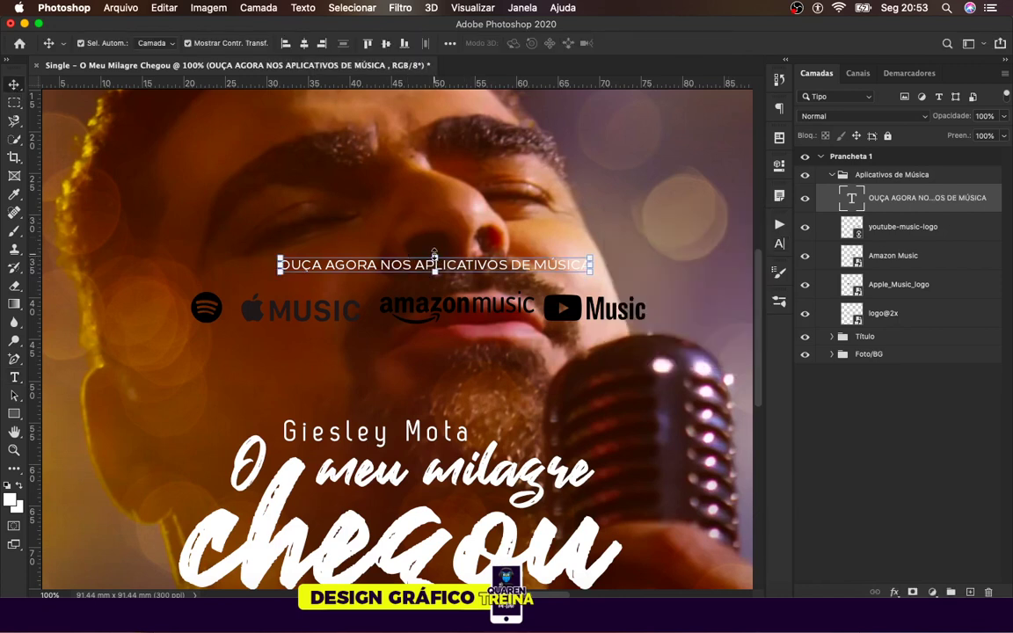
key("ctrl+t")
left_click_drag(435, 250, 457, 276)
key("Return")
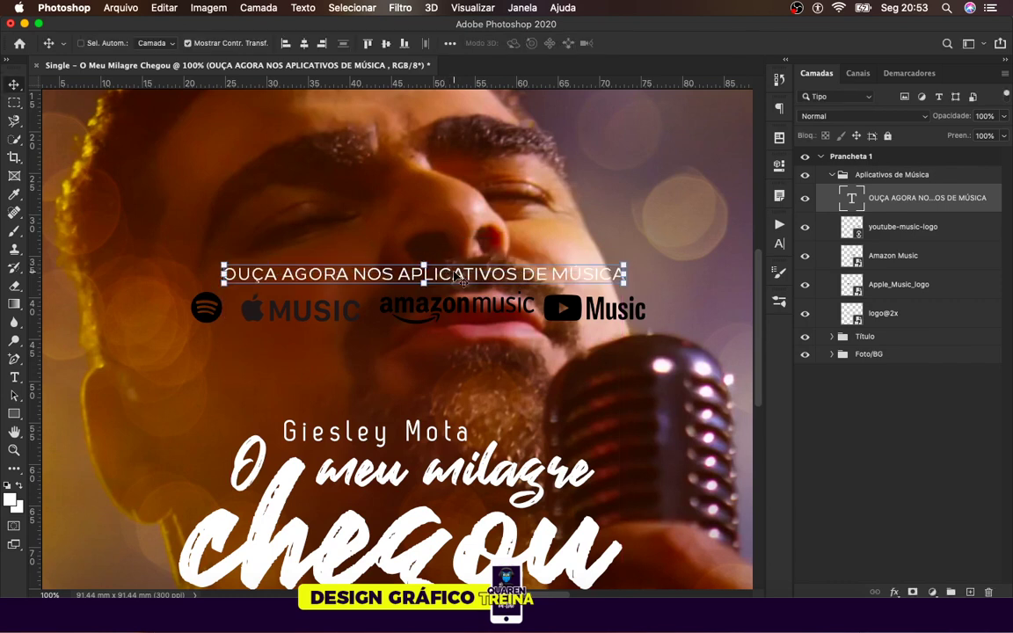
key("super+t")
left_click_drag(457, 276, 449, 276)
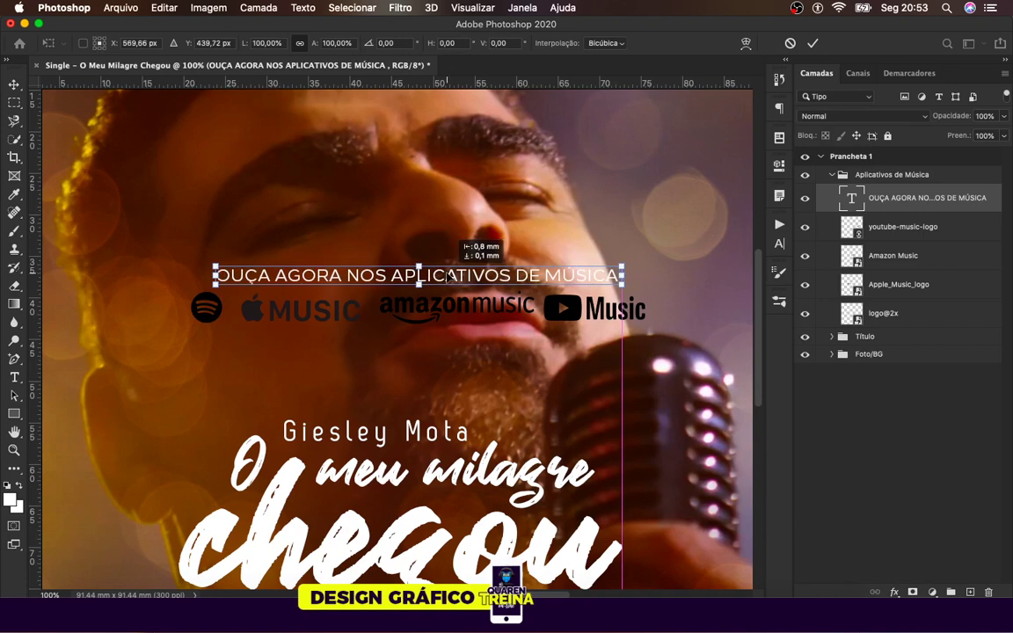
key("Return")
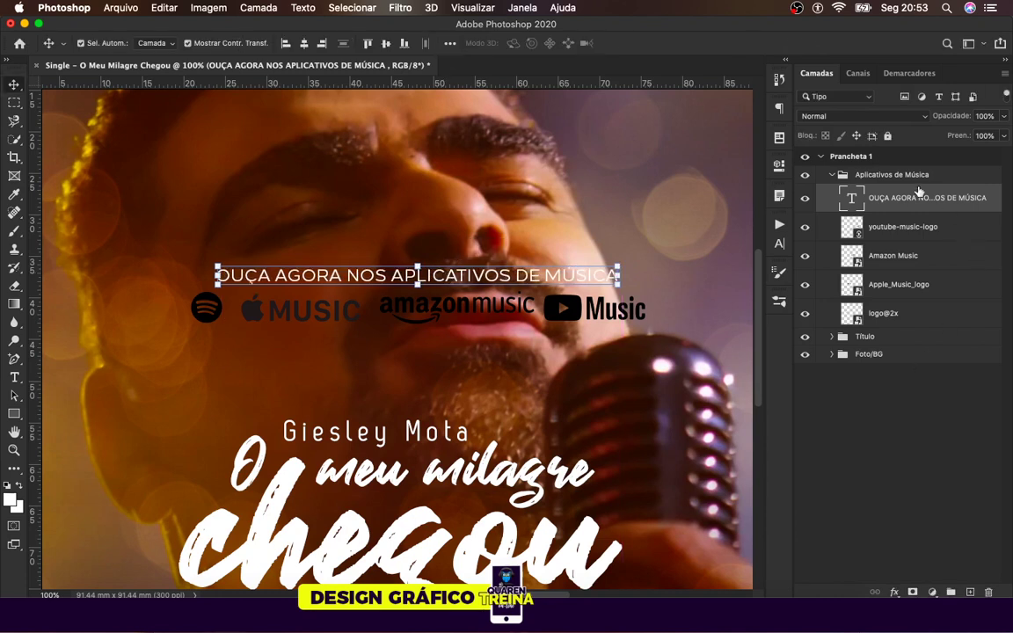
left_click(833, 175)
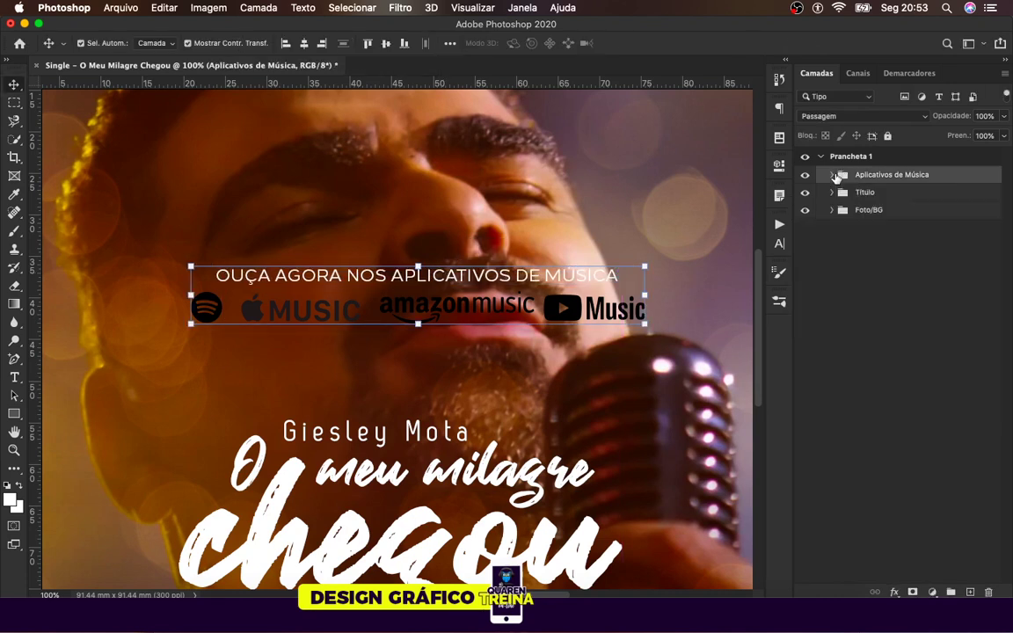
Step: Add a white (ffffff) Color Overlay layer style to the Aplicativos de Música group
double_click(945, 176)
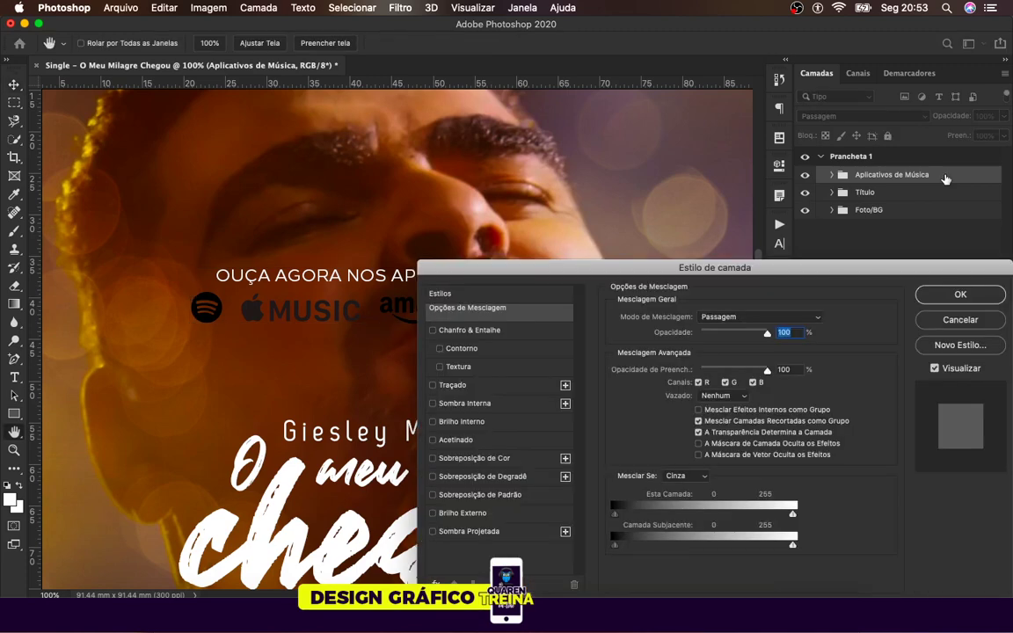
left_click(493, 459)
left_click(827, 320)
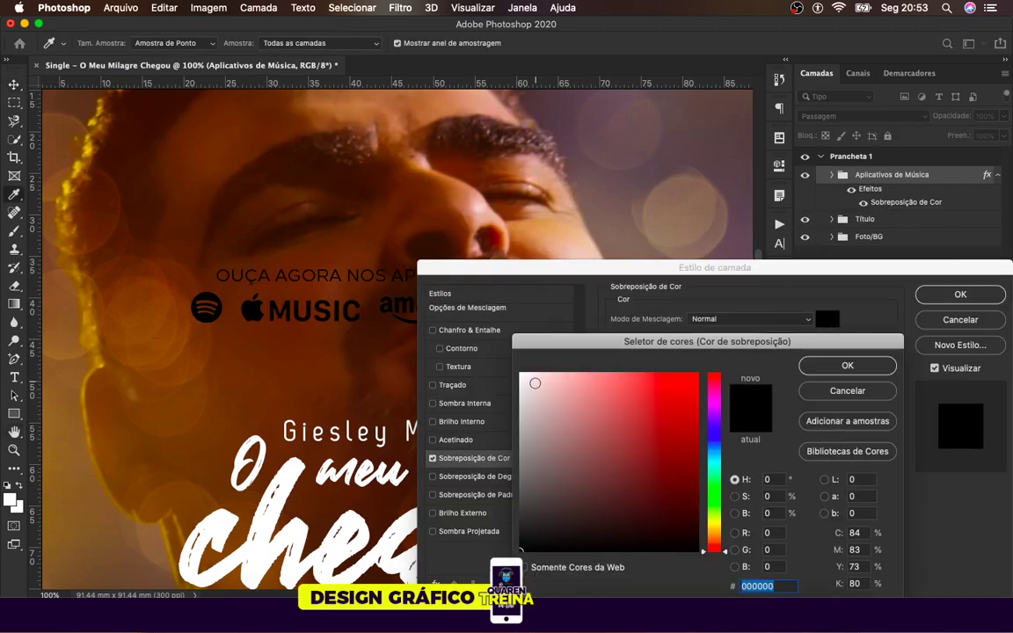
type("ffffff")
left_click(847, 366)
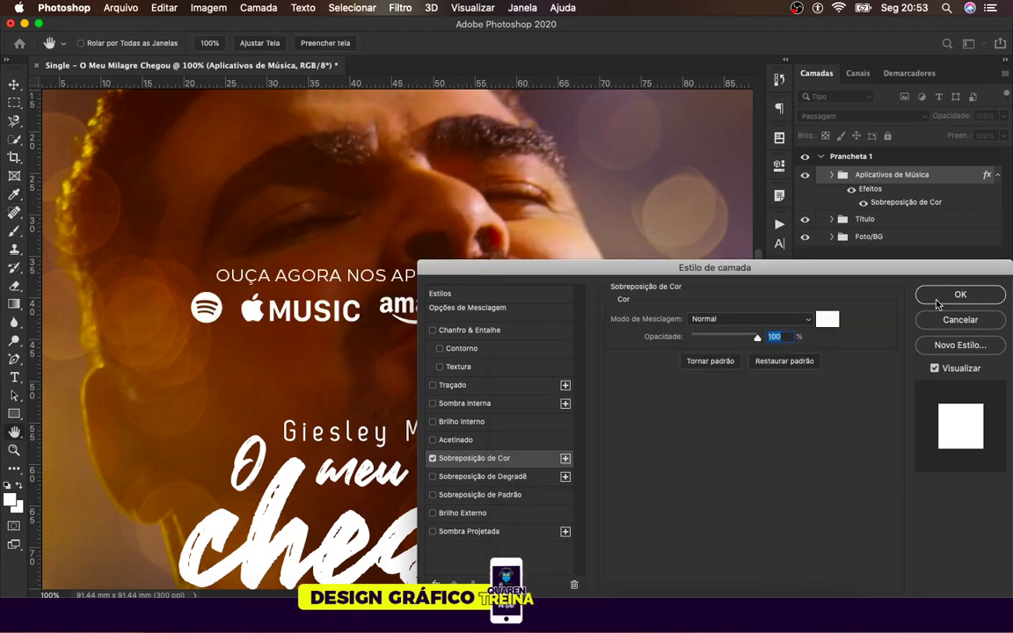
left_click(940, 298)
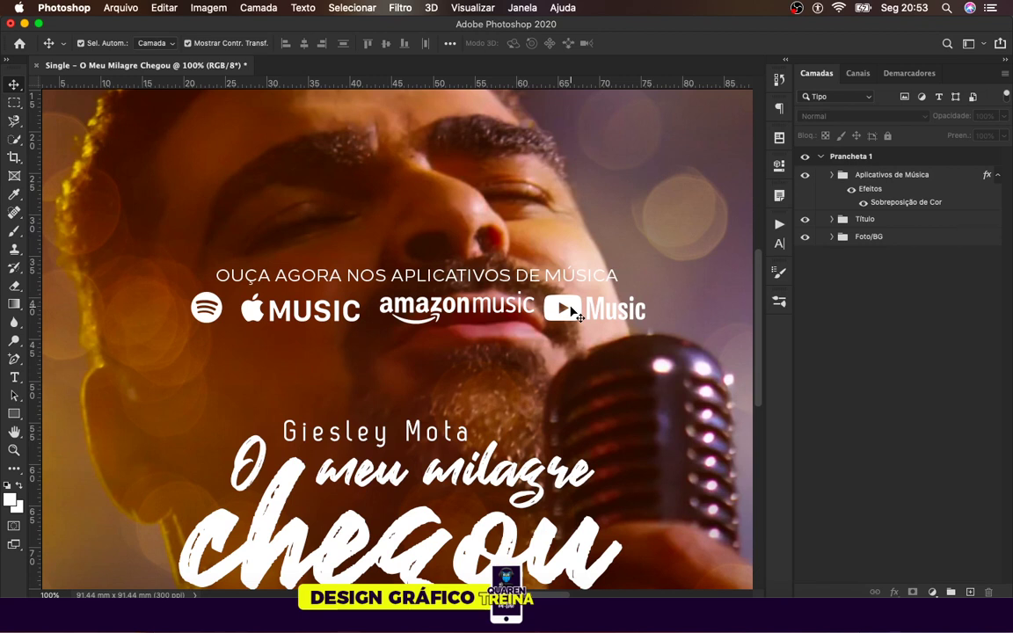
Step: Place a horizontal guide along the logos' bottom edge and align the YouTube Music logo to it
left_click_drag(431, 84, 519, 299)
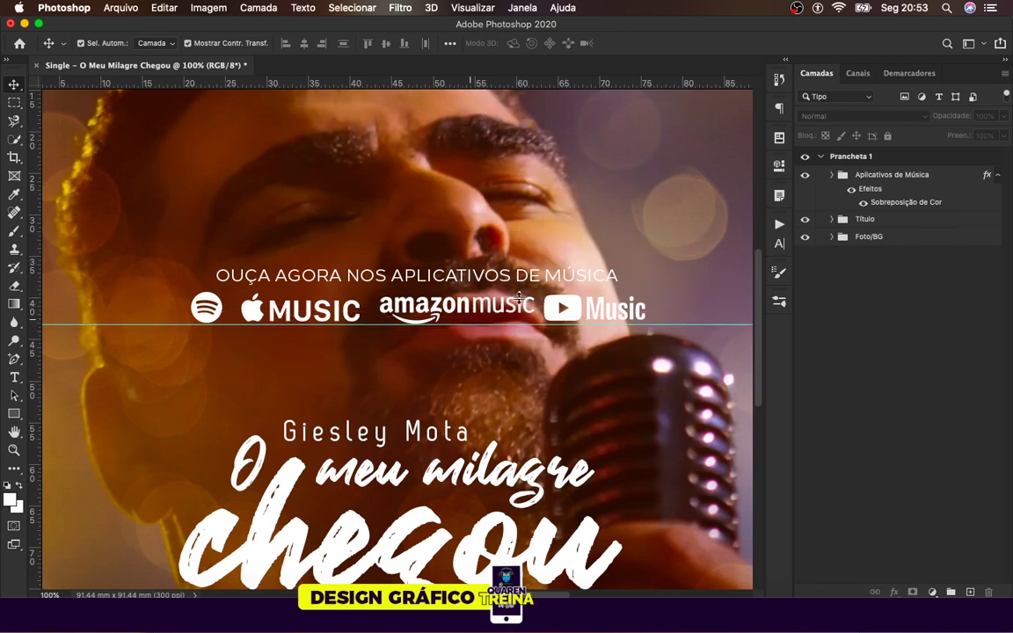
left_click(568, 307)
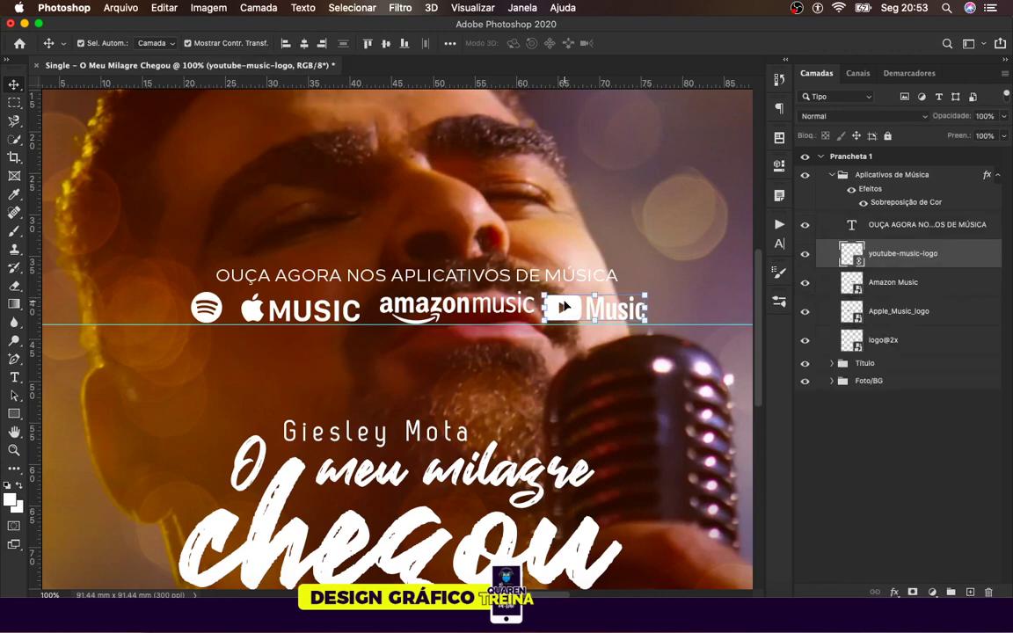
left_click_drag(563, 306, 564, 303)
left_click(834, 471)
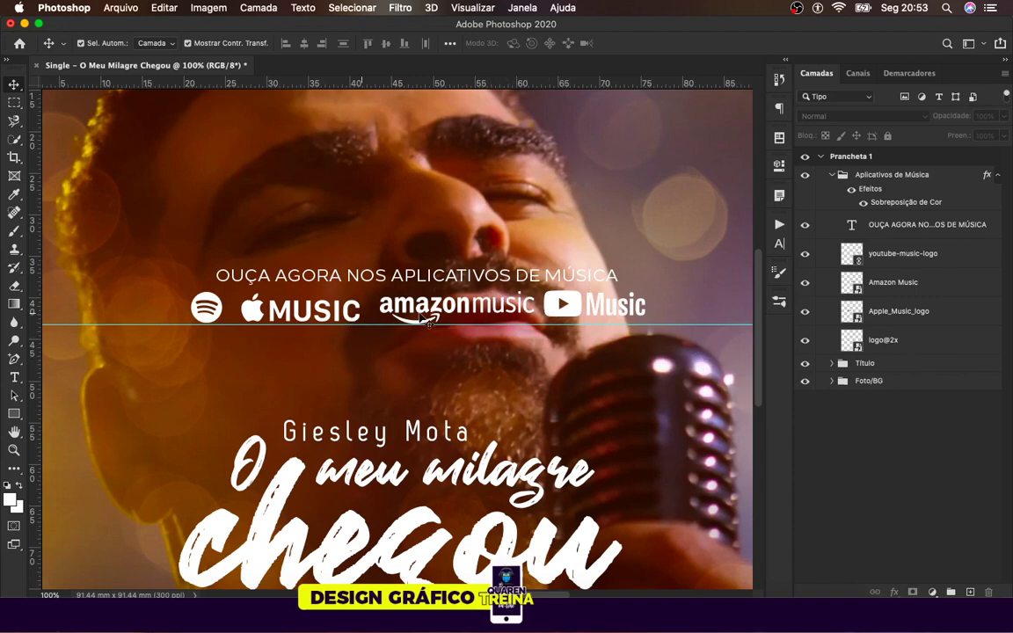
left_click_drag(405, 324, 422, 313)
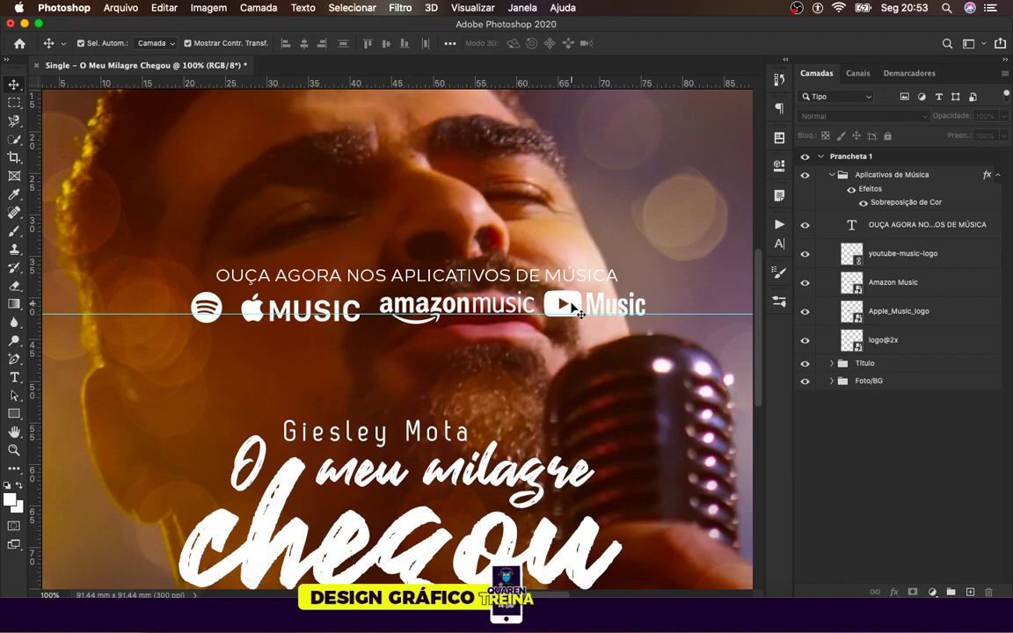
left_click(567, 304)
key("Down")
key("Down")
key("Down")
key("Down")
key("Down")
key("Down")
key("Down")
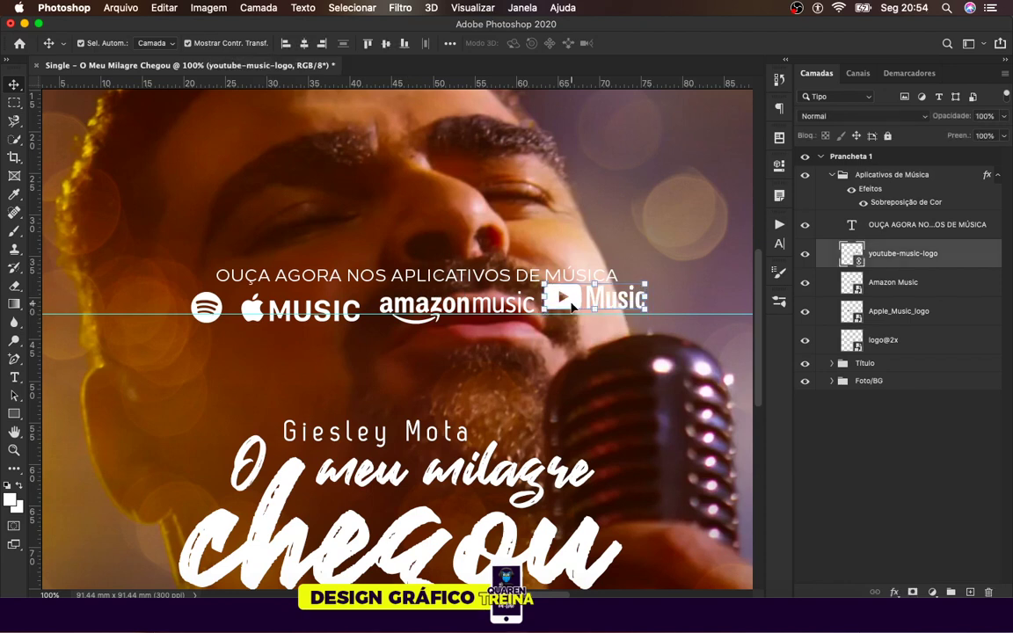
key("Up")
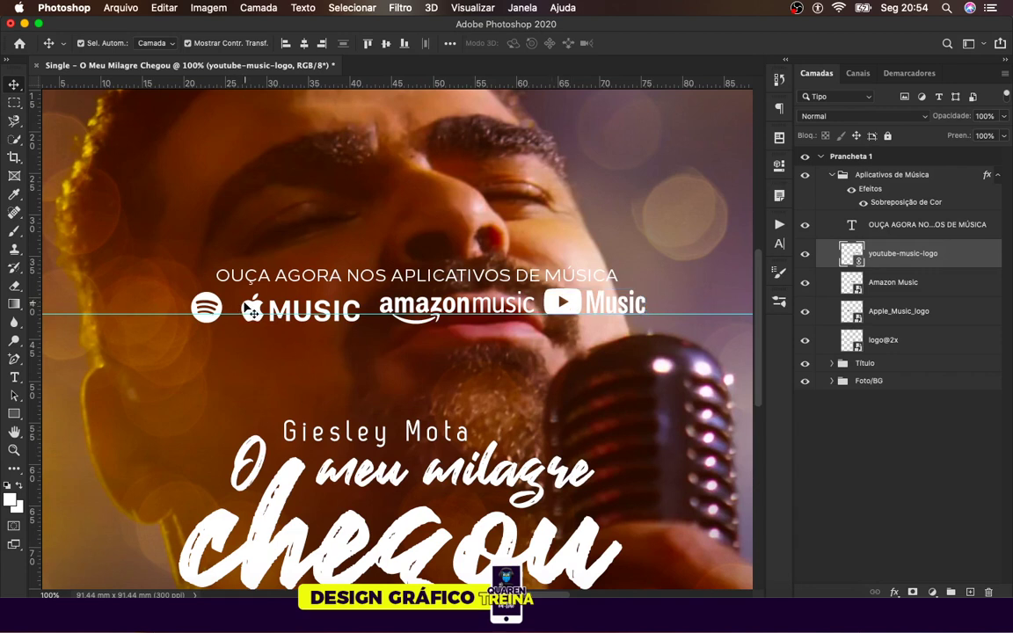
Step: Nudge the Apple Music and Spotify logos up into line on the guide
left_click(244, 305)
key("Up")
key("Up")
key("Up")
key("Up")
key("Up")
key("Up")
key("Up")
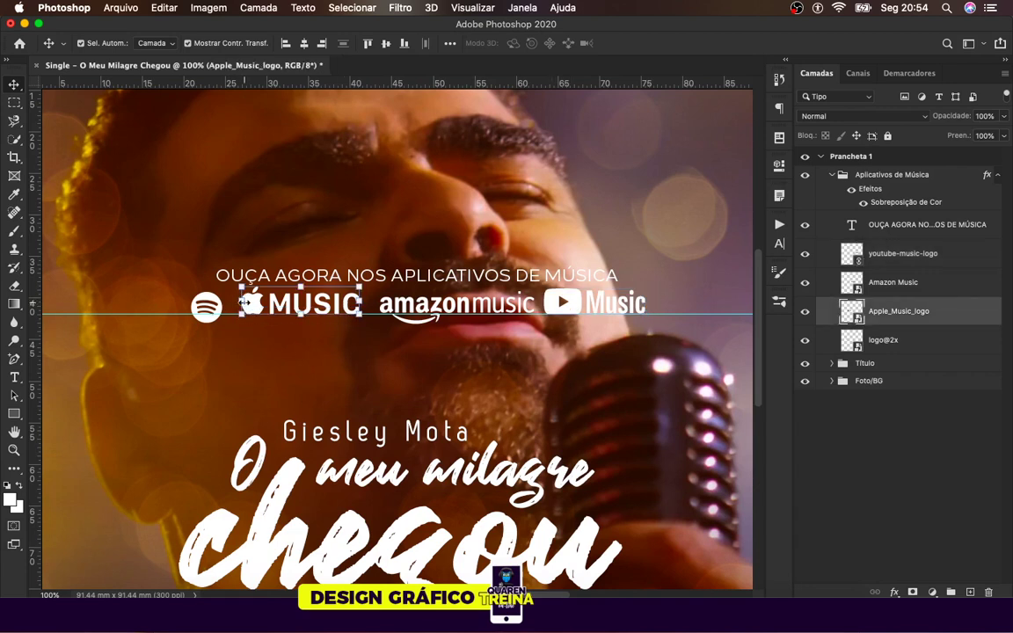
left_click(209, 312)
key("Up")
key("Up")
key("Up")
key("Up")
key("Up")
key("Up")
key("Up")
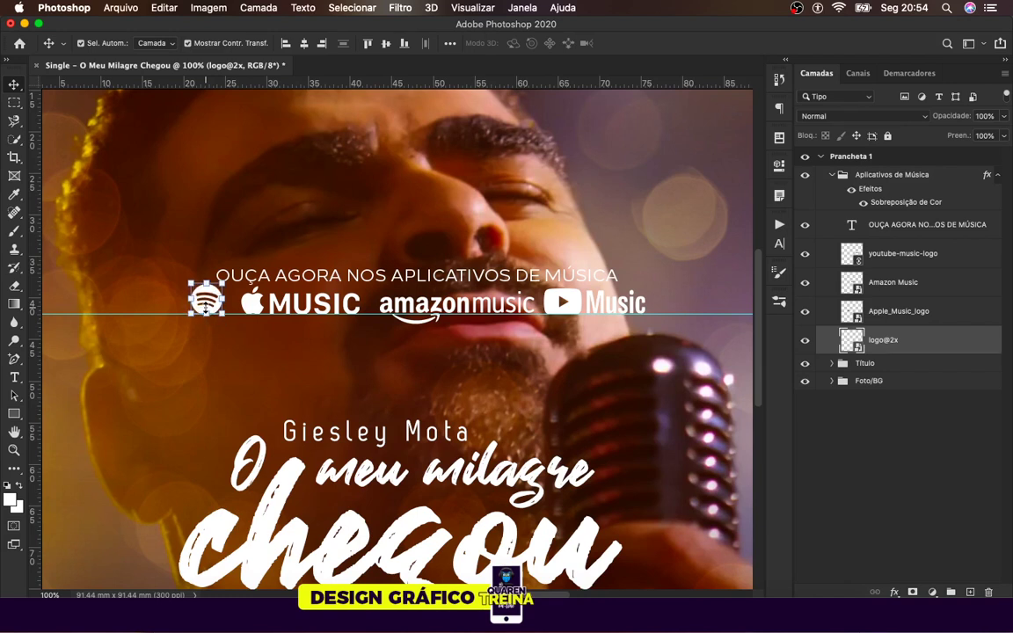
left_click(875, 417)
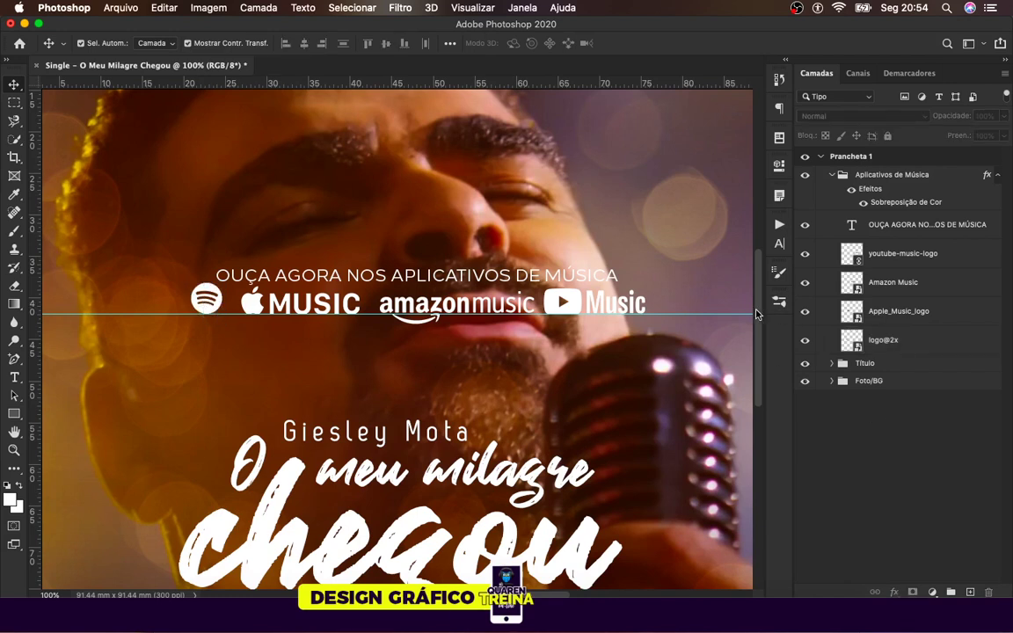
Step: Shrink the Spotify logo slightly and zoom out to view the whole cover
left_click(197, 291)
key("ctrl+t")
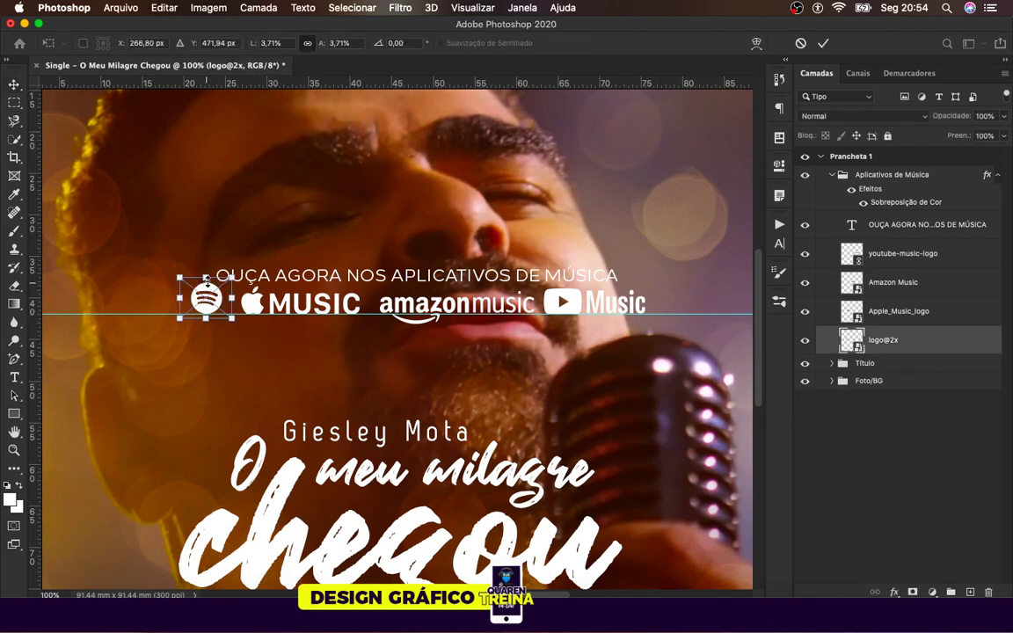
left_click_drag(207, 278, 205, 277)
key("Return")
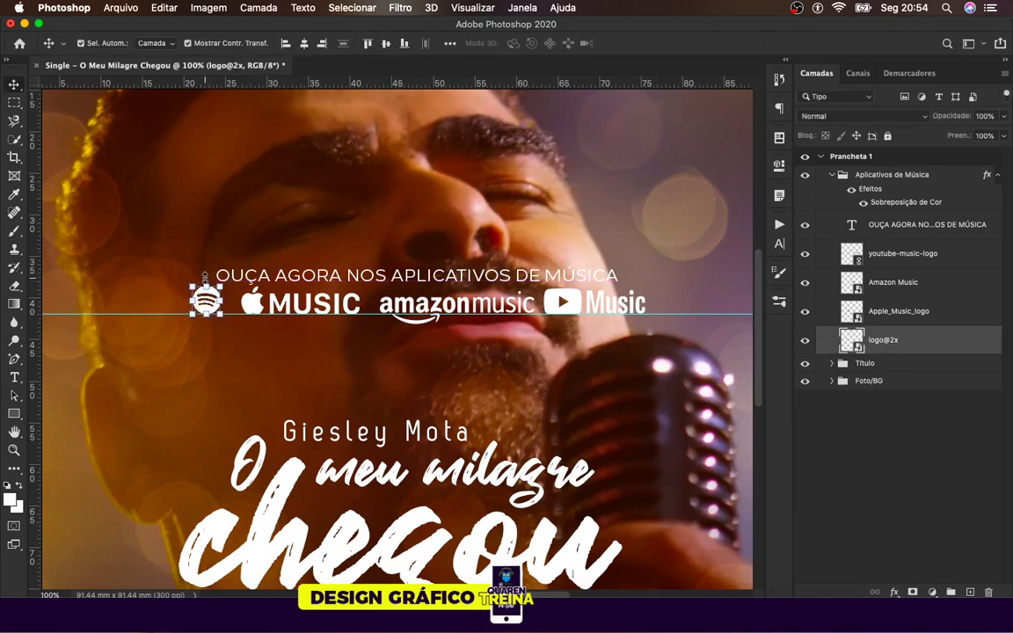
left_click(919, 396)
key("ctrl+minus")
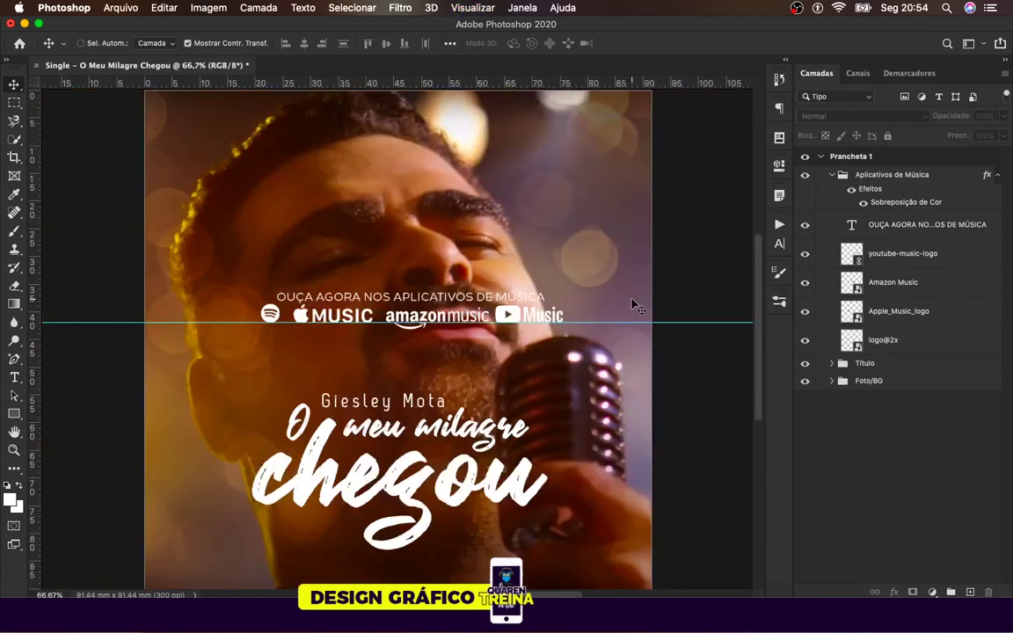
Step: Move the Aplicativos de Música group down to sit just inside the cover's bottom edge
left_click(833, 174)
left_click(895, 175)
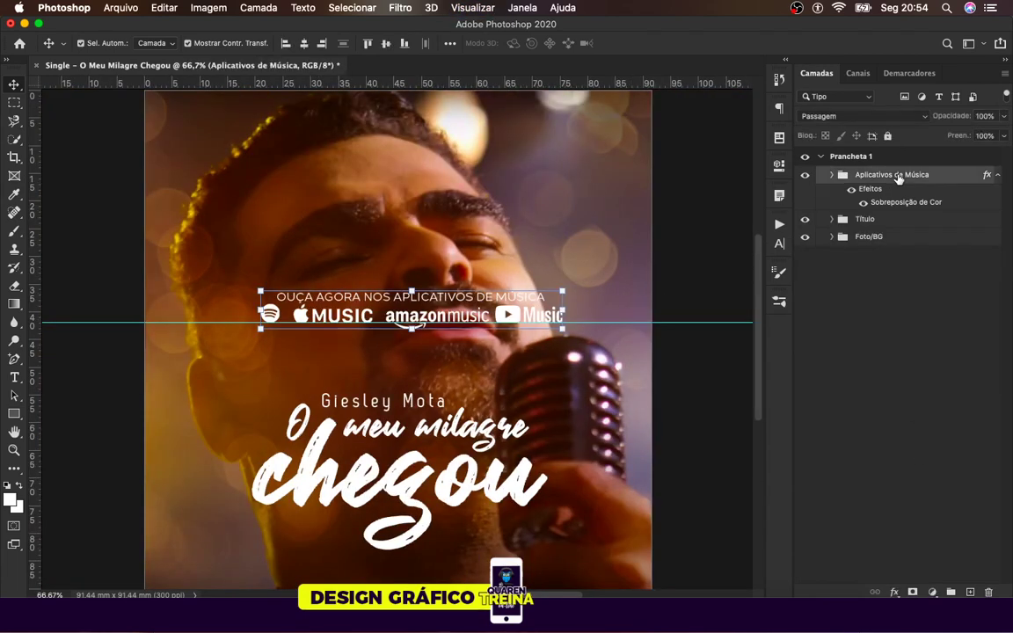
scroll(485, 296, "down", 5)
key("Down")
key("Down")
key("Down")
key("Down")
key("Down")
key("Down")
key("Down")
key("Down")
key("Down")
key("Down")
key("Down")
key("Down")
key("Down")
key("Down")
key("Down")
key("Down")
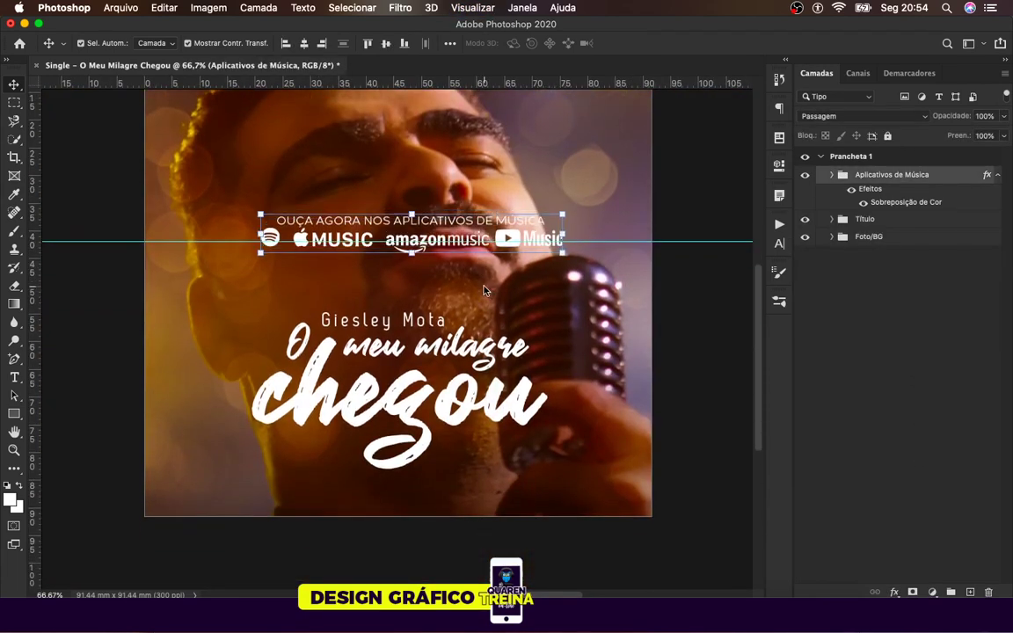
key("Down")
key("Down")
key("Down")
key("Down")
key("Down")
key("Down")
key("Down")
key("Down")
key("Down")
key("Down")
key("Down")
key("Down")
key("Down")
key("Down")
key("Down")
key("Down")
key("Down")
key("Down")
key("Down")
key("Down")
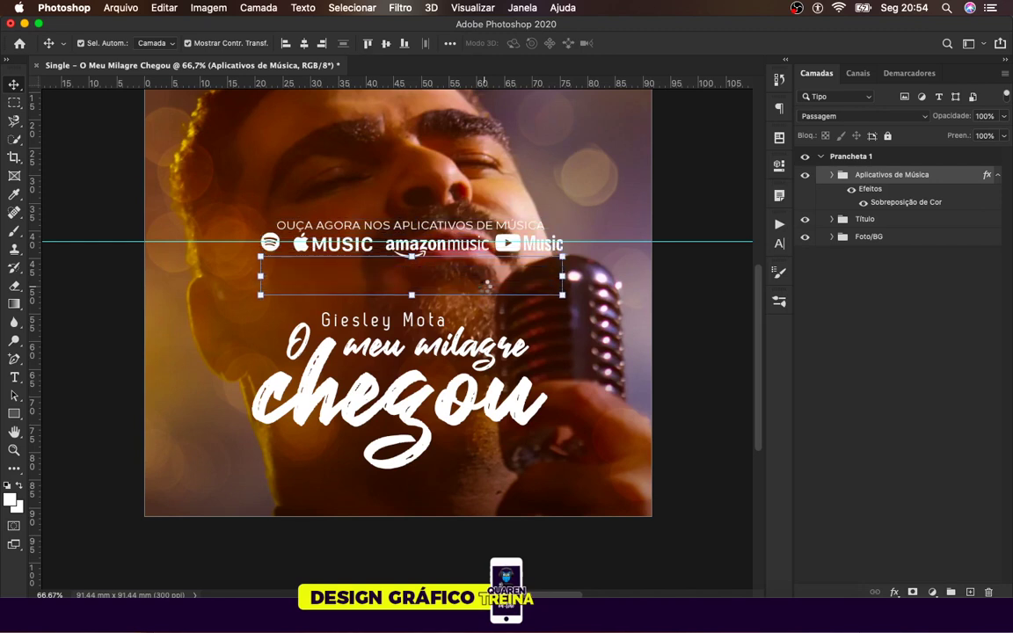
key("Down")
key("Down")
key("Down")
key("Down")
key("Down")
key("Down")
key("Down")
key("Down")
key("Down")
key("Down")
key("Down")
key("Down")
key("Down")
key("Down")
key("Down")
key("Down")
key("Down")
key("Down")
key("Down")
key("Down")
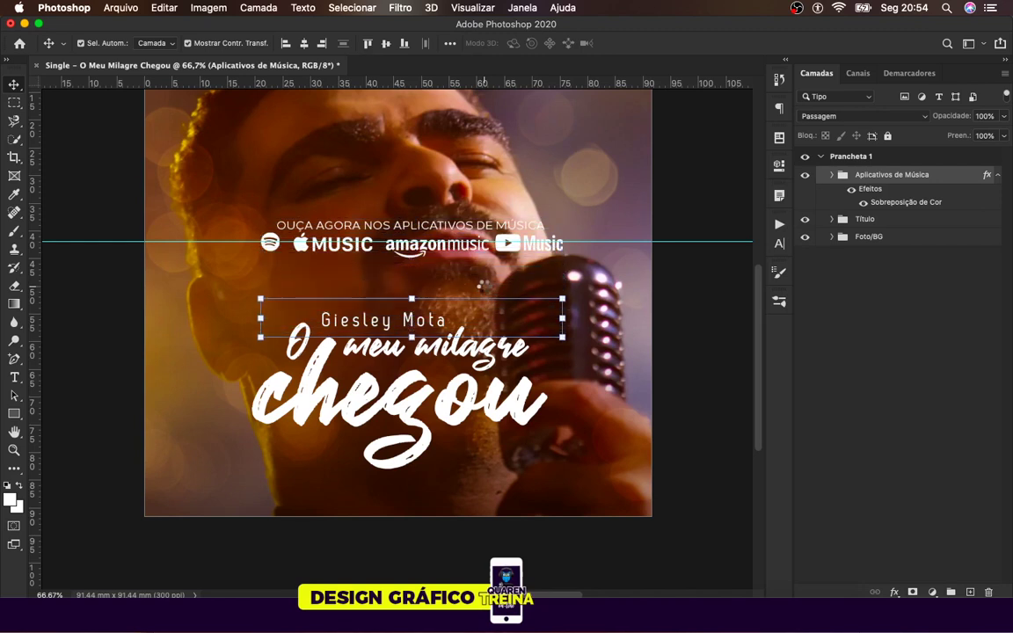
key("Down")
key("Down")
key("Down")
key("Down")
key("Down")
key("Down")
key("Down")
key("Down")
key("Down")
key("Down")
key("Down")
key("Down")
key("Down")
key("Down")
key("Down")
key("Down")
key("Down")
key("Down")
key("Down")
key("Down")
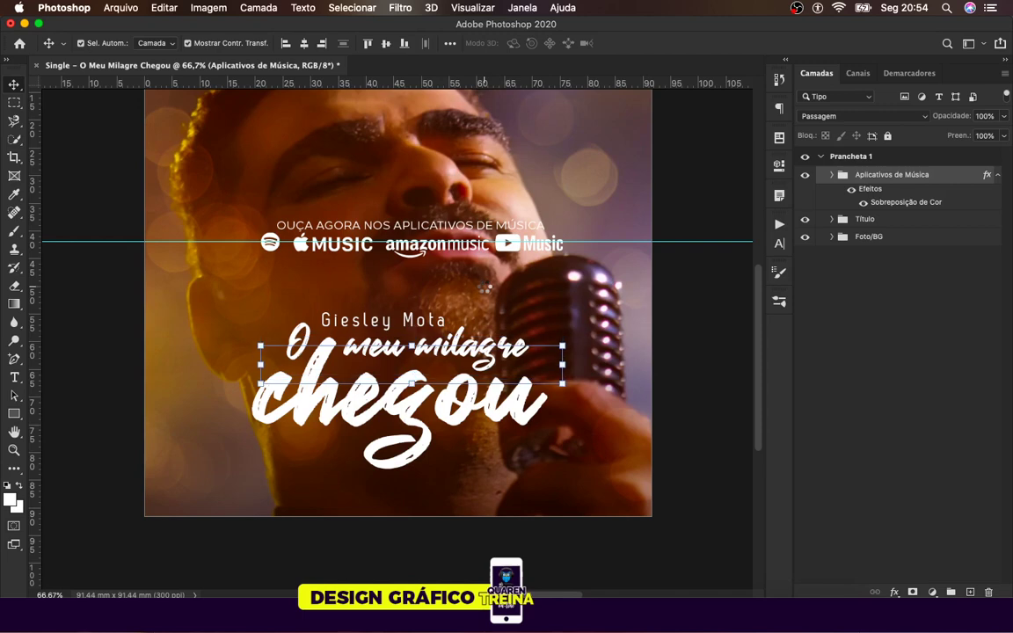
key("Down")
key("Down")
key("Down")
key("Down")
key("Down")
key("Down")
key("Down")
key("Down")
key("Down")
key("Down")
key("Down")
key("Down")
key("Down")
key("Down")
key("Down")
key("Down")
key("Down")
key("Down")
key("Down")
key("Down")
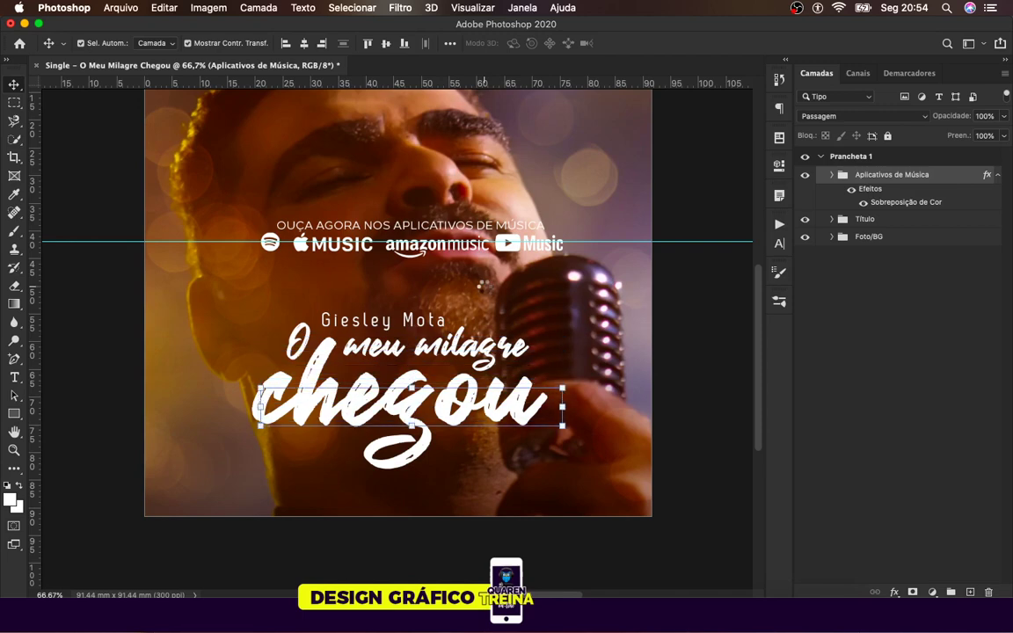
key("Up")
key("Up")
key("Up")
key("Up")
key("Up")
key("Up")
key("Up")
key("Up")
key("Up")
key("Up")
key("Up")
key("Up")
key("Up")
key("Up")
key("Up")
key("Up")
key("Up")
key("Up")
key("Up")
key("Up")
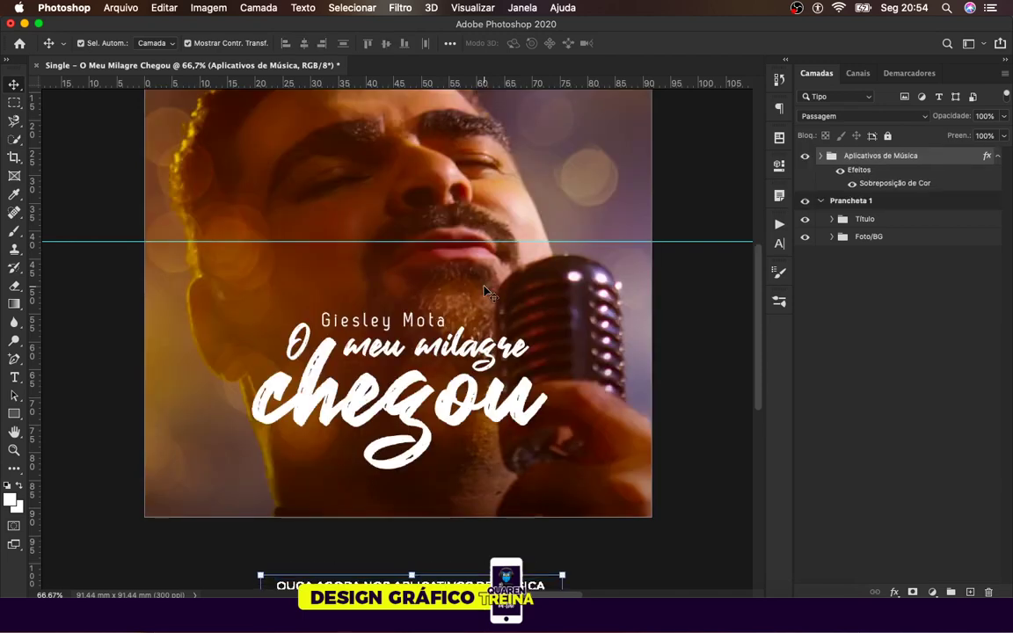
key("Up")
key("Up")
key("Up")
key("Up")
key("Up")
key("Up")
key("Up")
key("Up")
key("Up")
key("Up")
key("Up")
key("Up")
key("Up")
key("Up")
key("Up")
key("Up")
key("Up")
key("Up")
key("Up")
key("Up")
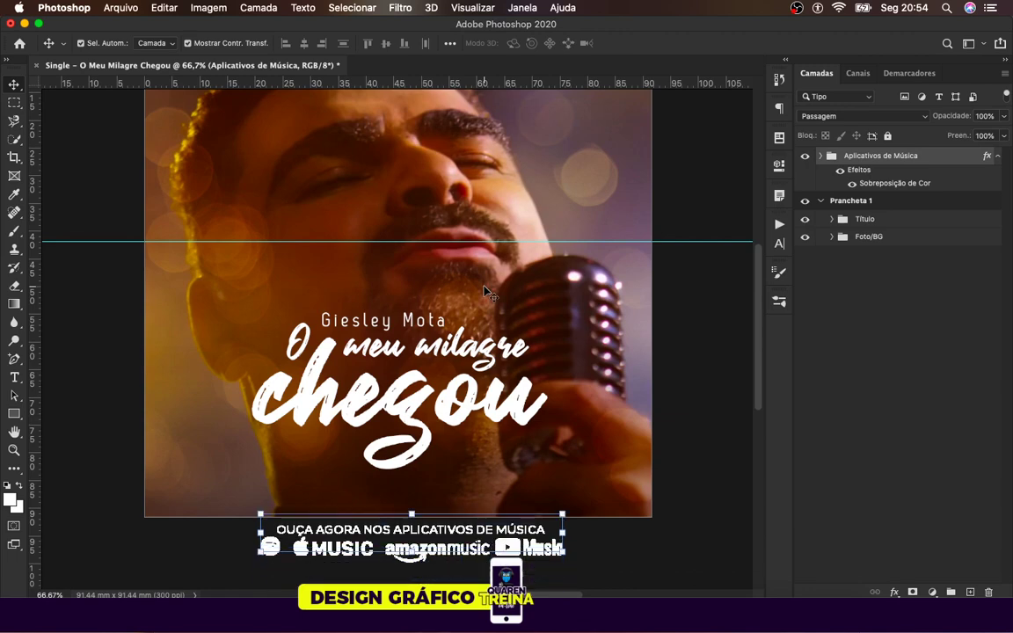
key("Up")
key("Up")
key("Up")
key("Up")
key("Up")
key("Up")
key("Up")
key("Up")
key("Up")
key("Up")
key("Up")
key("Up")
key("Up")
key("Up")
key("Up")
key("Up")
key("Up")
key("Up")
key("Up")
key("Up")
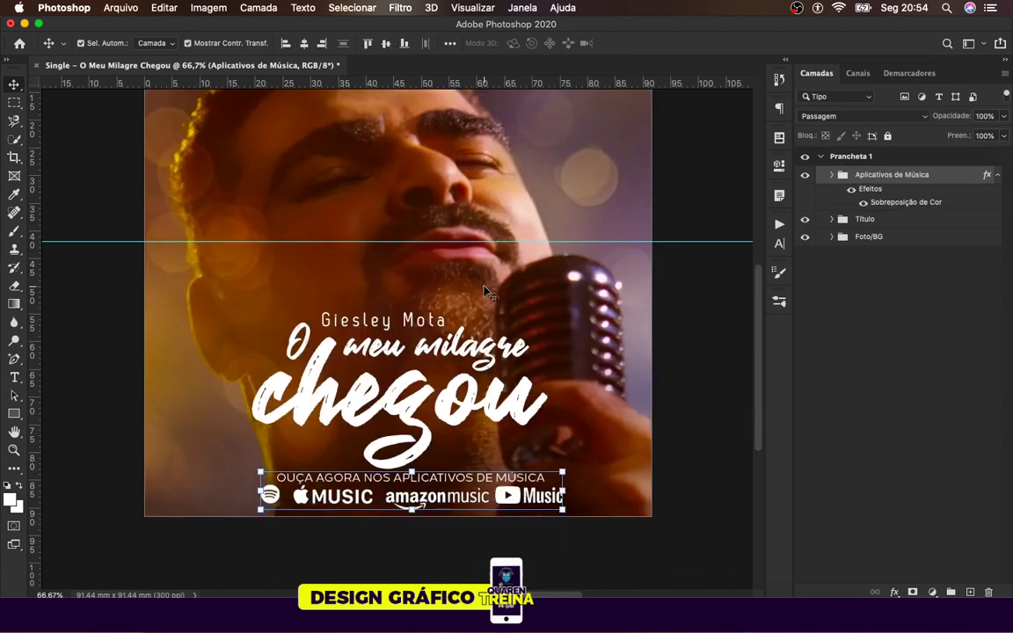
Step: Scale the Aplicativos de Música group down to about 83%
key("super+t")
left_click_drag(413, 472, 424, 504)
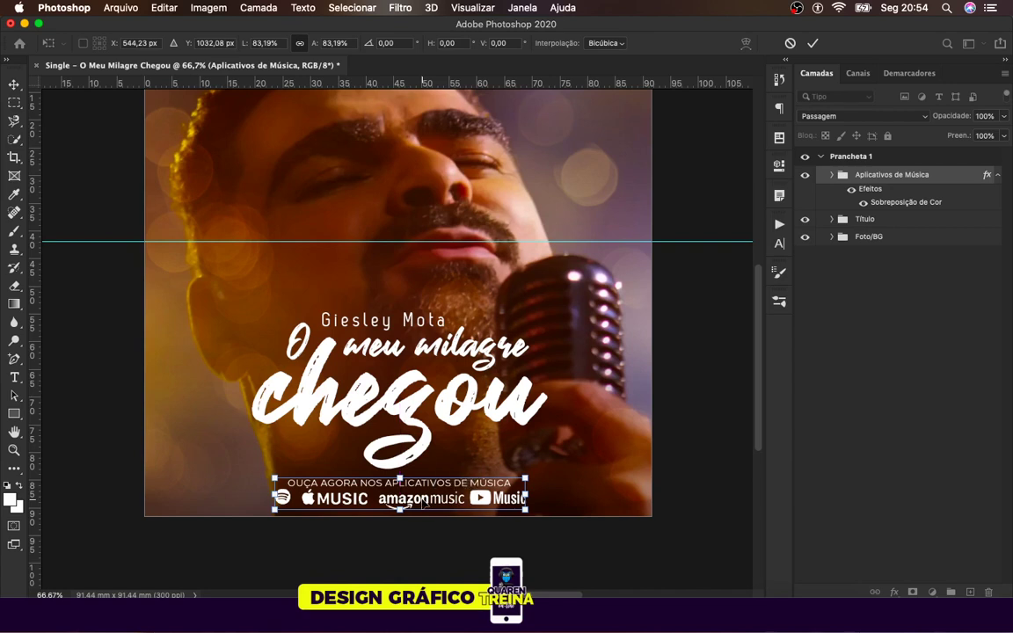
key("Return")
left_click(712, 454)
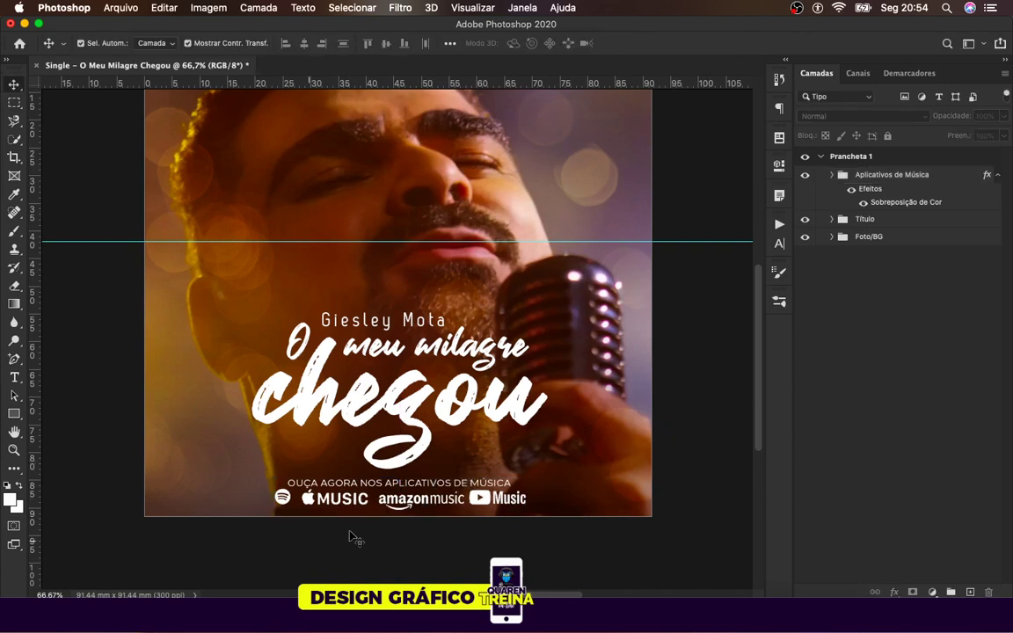
Step: Shift the YouTube Music, Amazon Music and Apple Music logos right to even the spacing
left_click(448, 458)
left_click(490, 501)
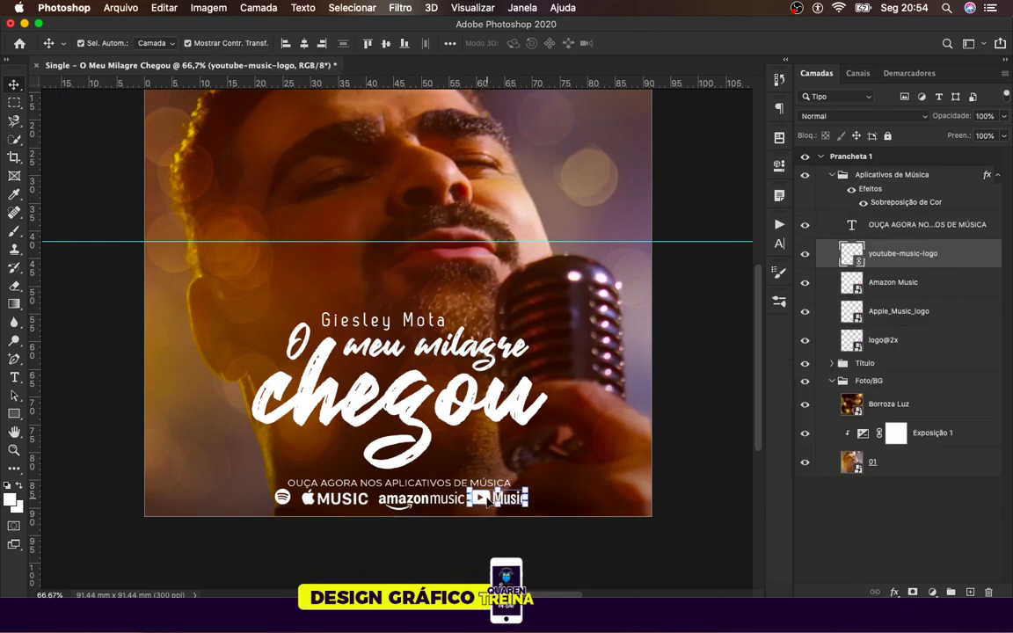
key("shift+Right")
key("shift+Right")
key("shift+Right")
key("shift+Right")
key("shift+Right")
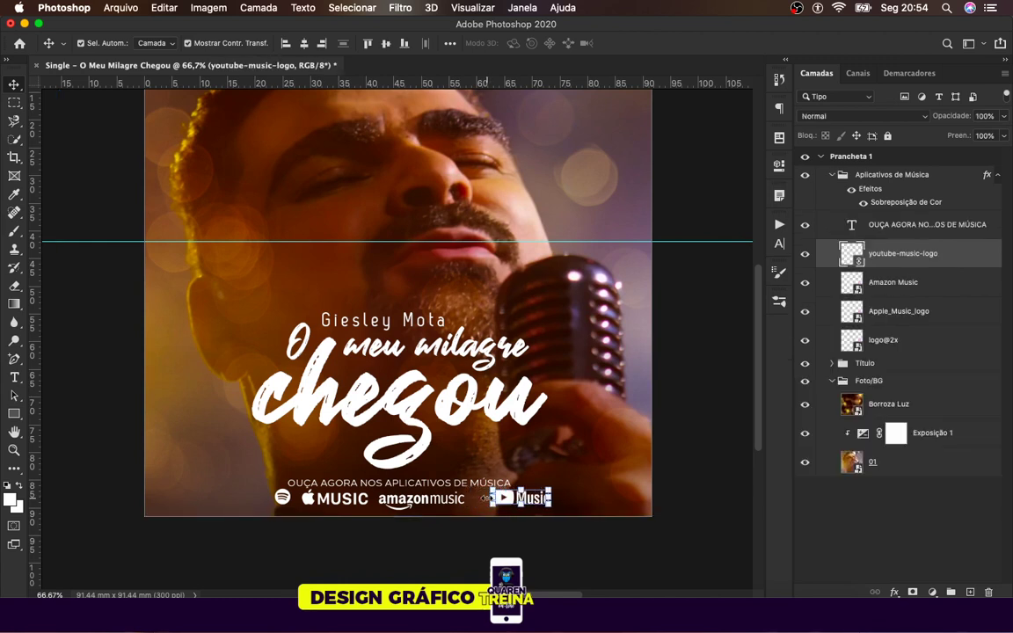
key("shift+Right")
key("shift+Right")
key("shift+Right")
key("shift+Right")
key("shift+Right")
key("shift+Right")
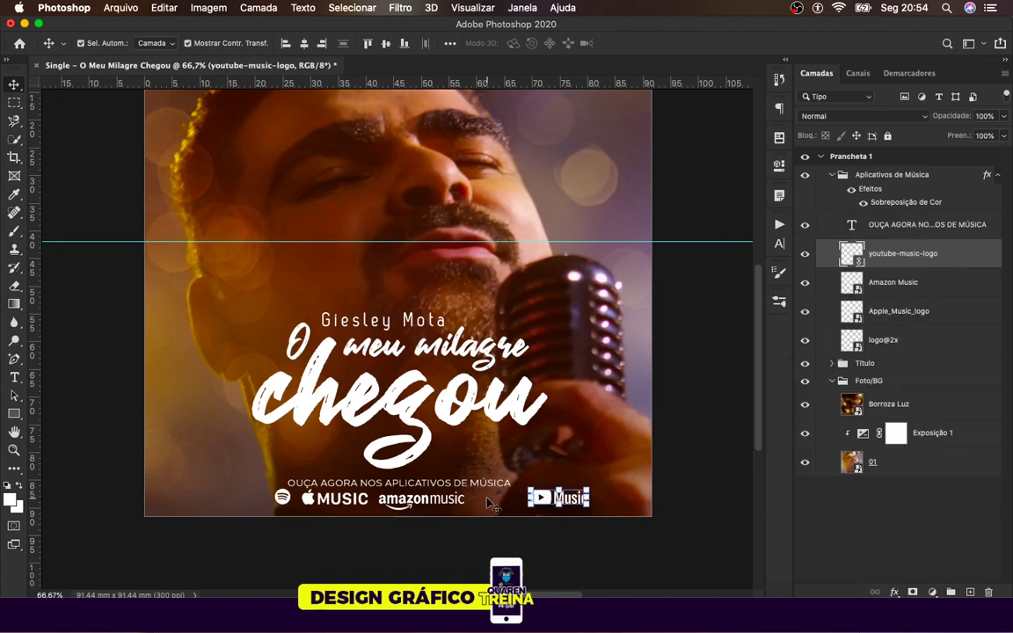
left_click(426, 502)
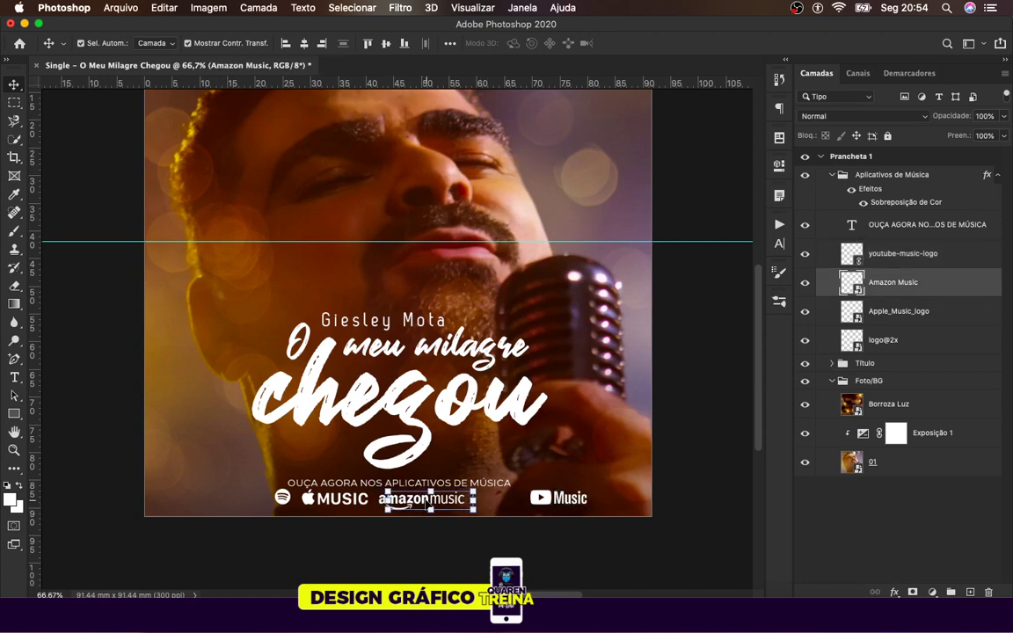
key("shift+Right")
key("shift+Right")
key("shift+Right")
key("shift+Right")
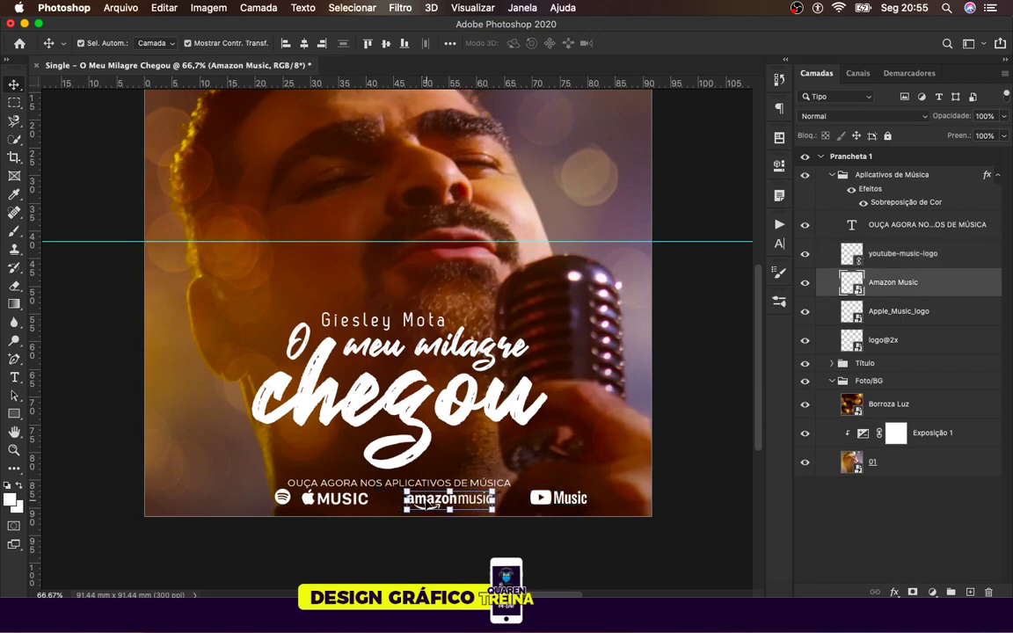
left_click(343, 502)
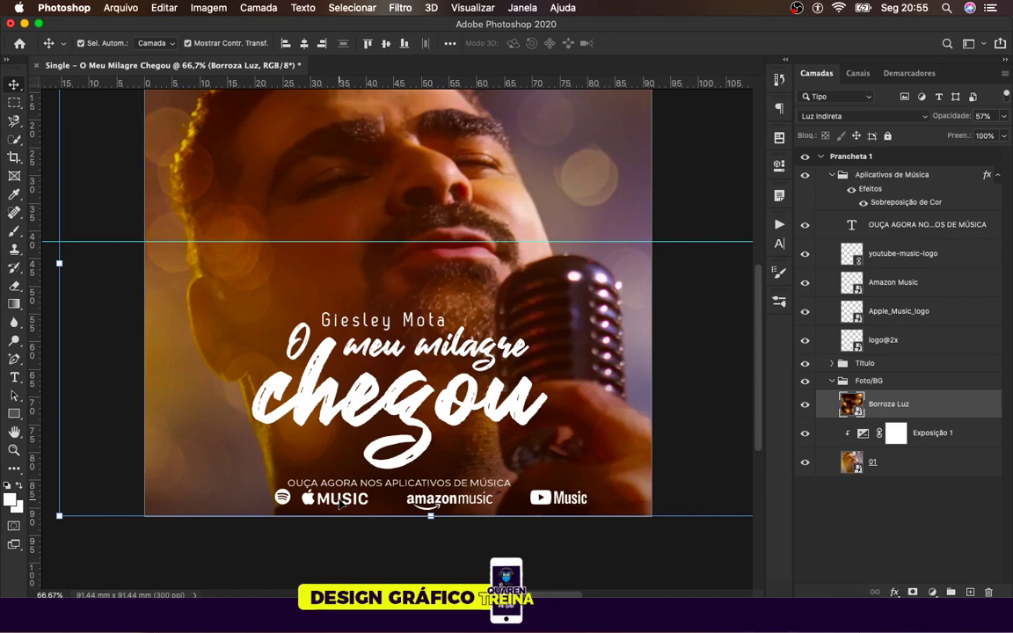
left_click(340, 499)
key("shift+Right")
key("shift+Right")
key("shift+Right")
key("shift+Right")
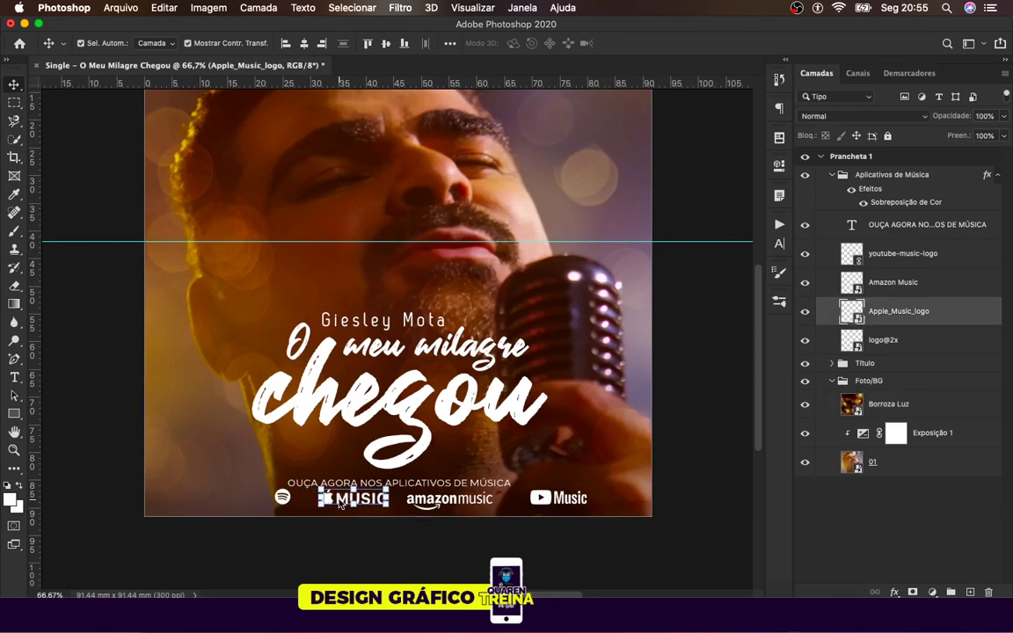
left_click(467, 500)
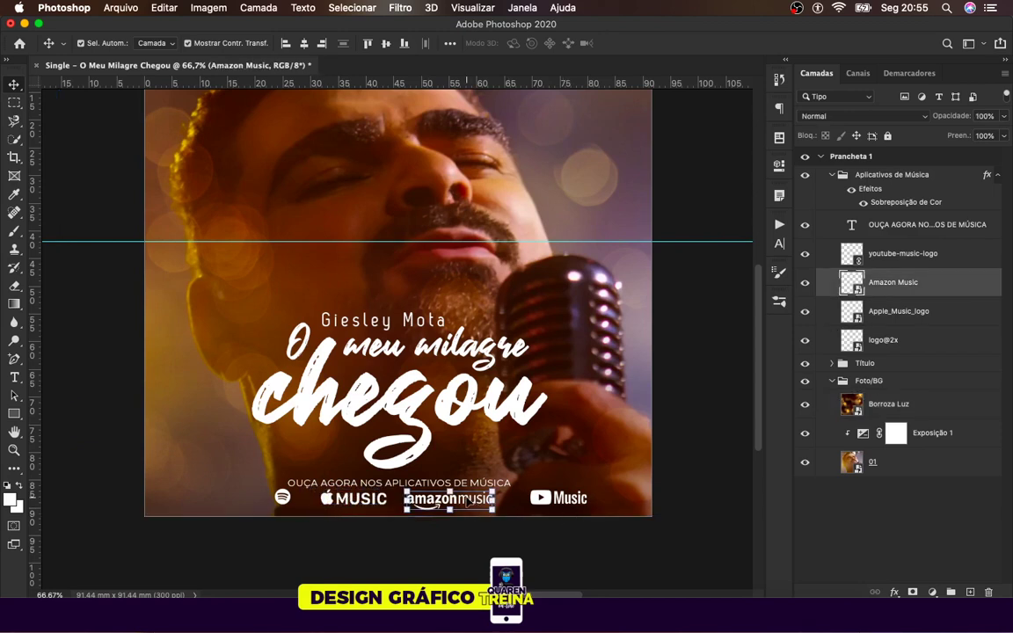
left_click(710, 415)
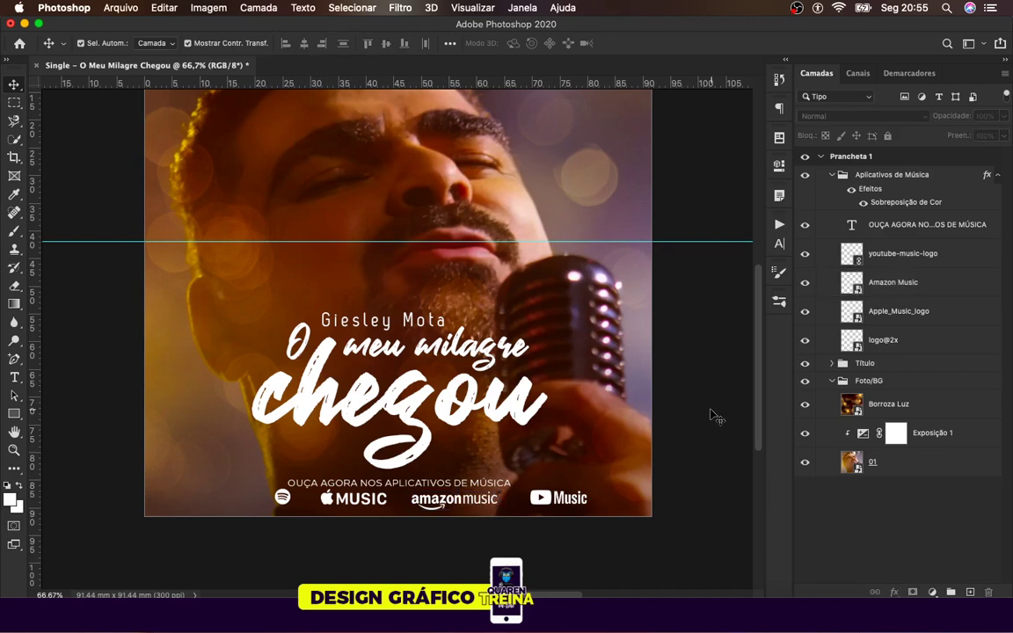
Step: Align all four streaming logo layers on their vertical centres
left_click(880, 255)
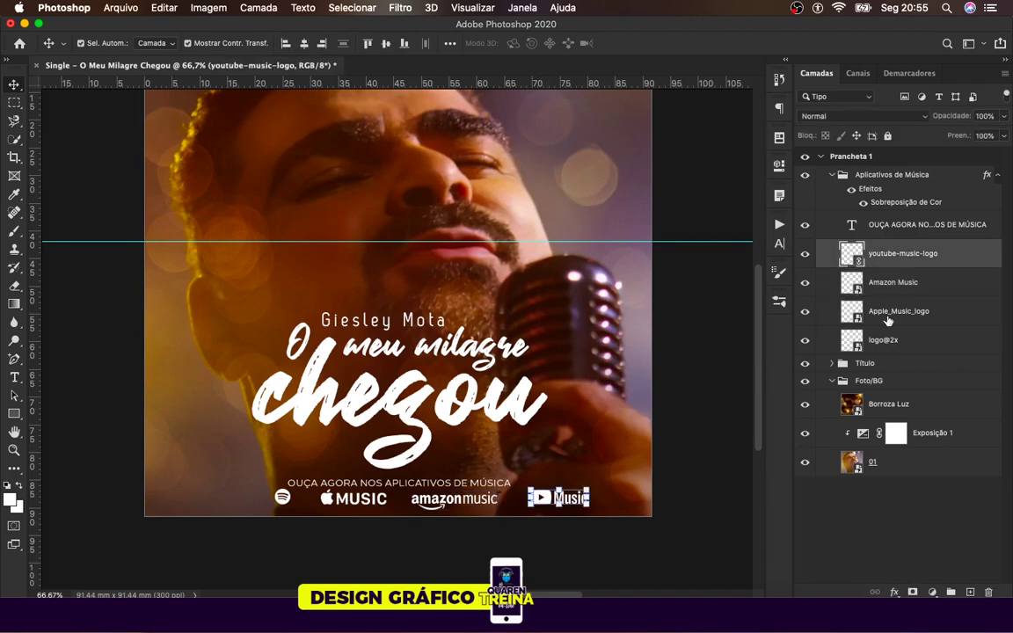
left_click(882, 342, "shift")
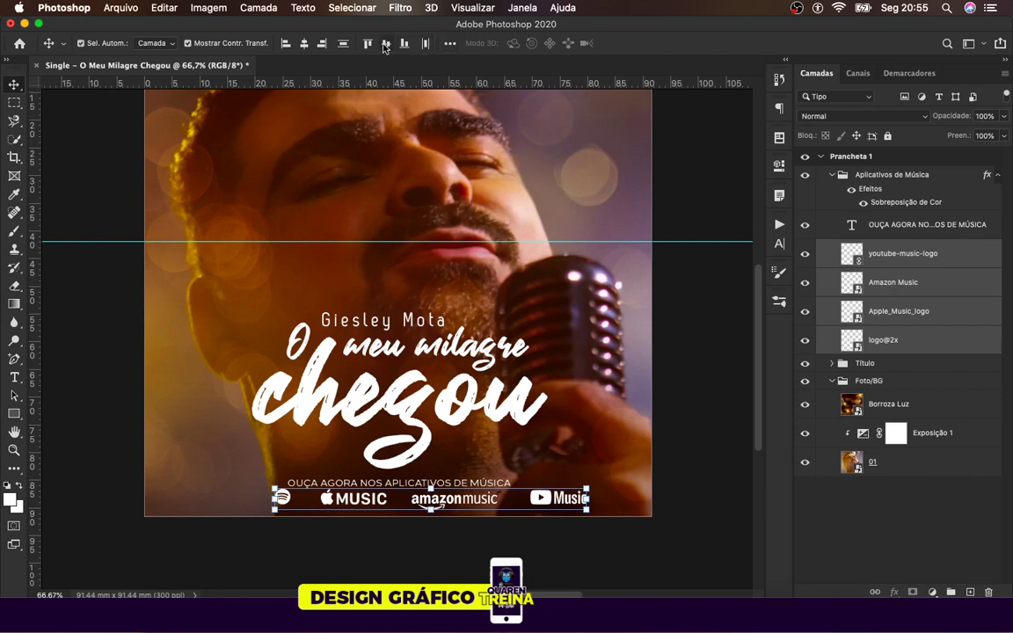
left_click(343, 44)
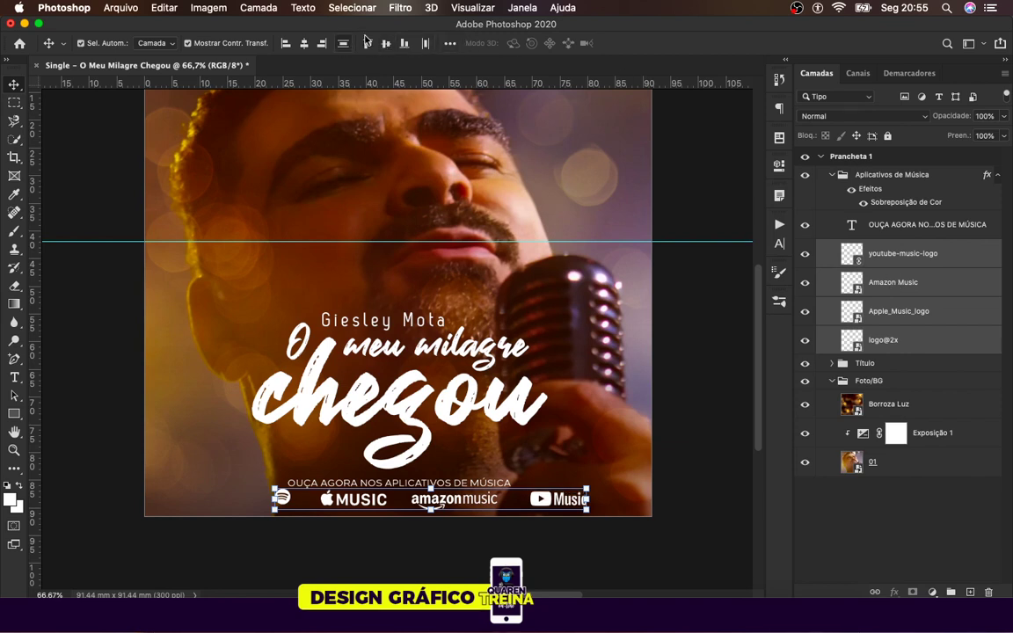
left_click(713, 359)
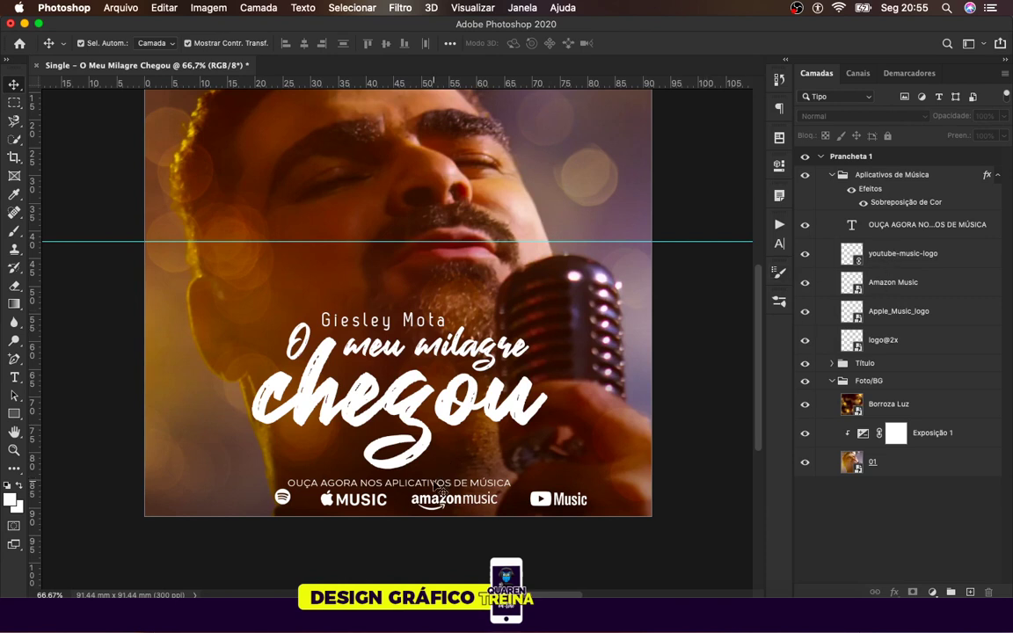
left_click(400, 483)
left_click(513, 476)
Step: Widen the OUÇA AGORA caption across the logos, then shift the block left and scale it to about 83%
mouse_move(513, 477)
left_mouse_down()
mouse_move(540, 482)
mouse_move(481, 486)
mouse_move(498, 485)
left_mouse_up()
left_click(714, 464)
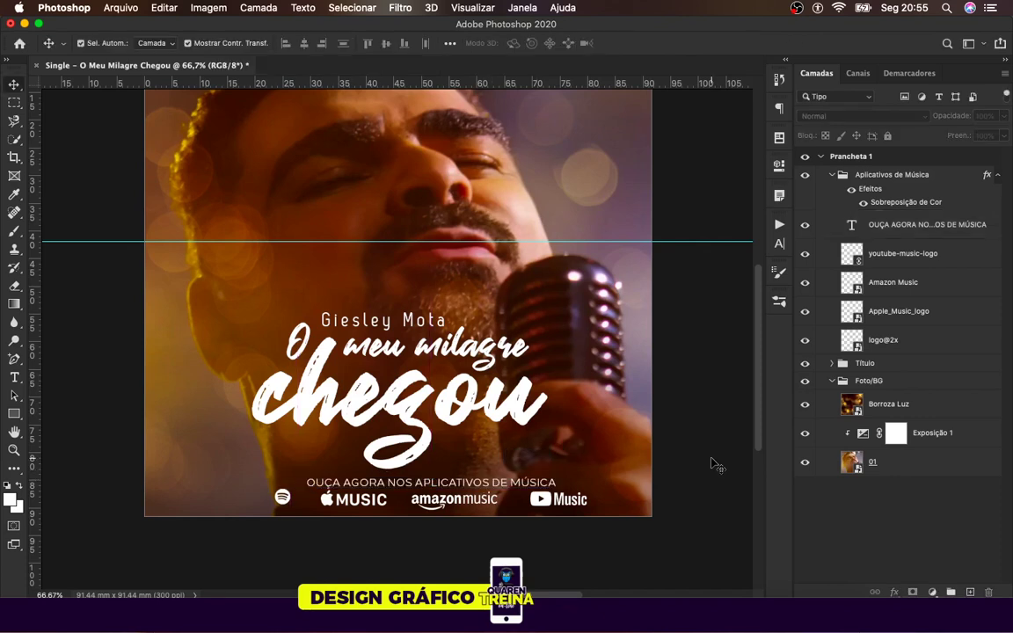
left_click(862, 183)
key("super+t")
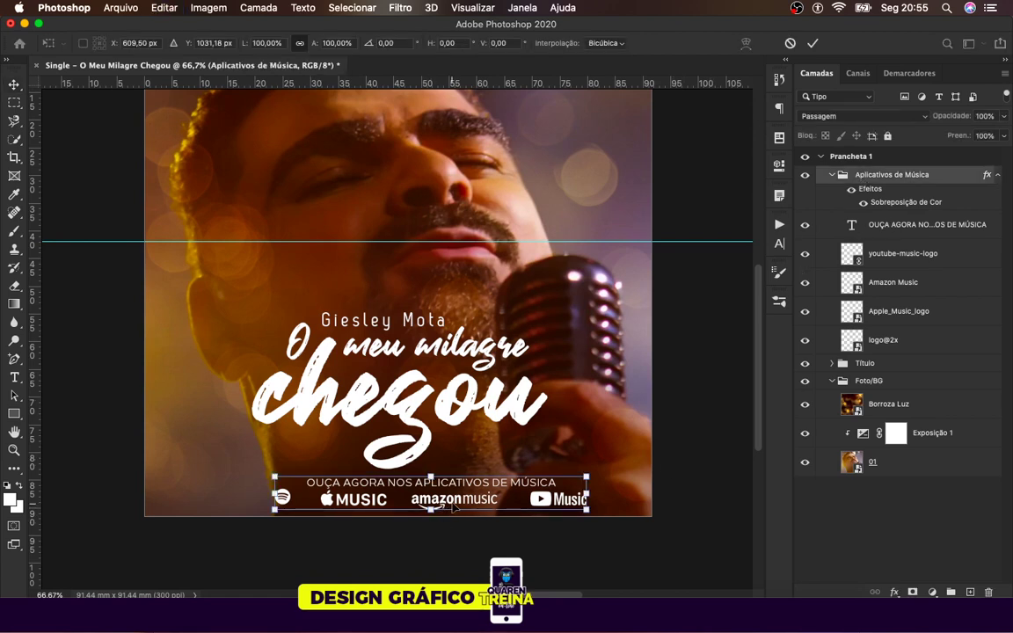
left_click_drag(454, 507, 432, 507)
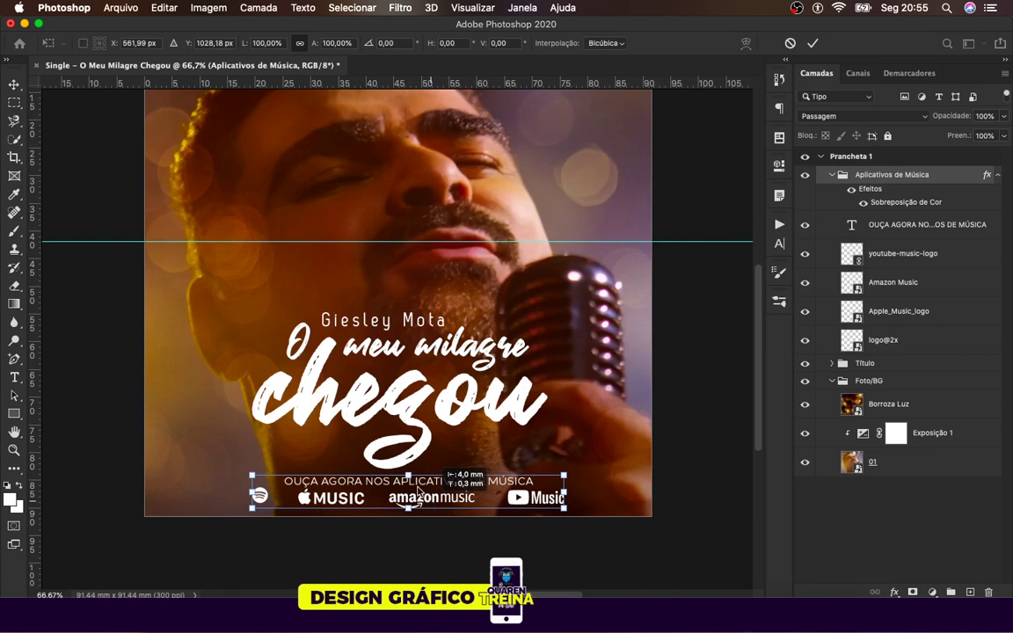
left_click_drag(408, 471, 425, 501)
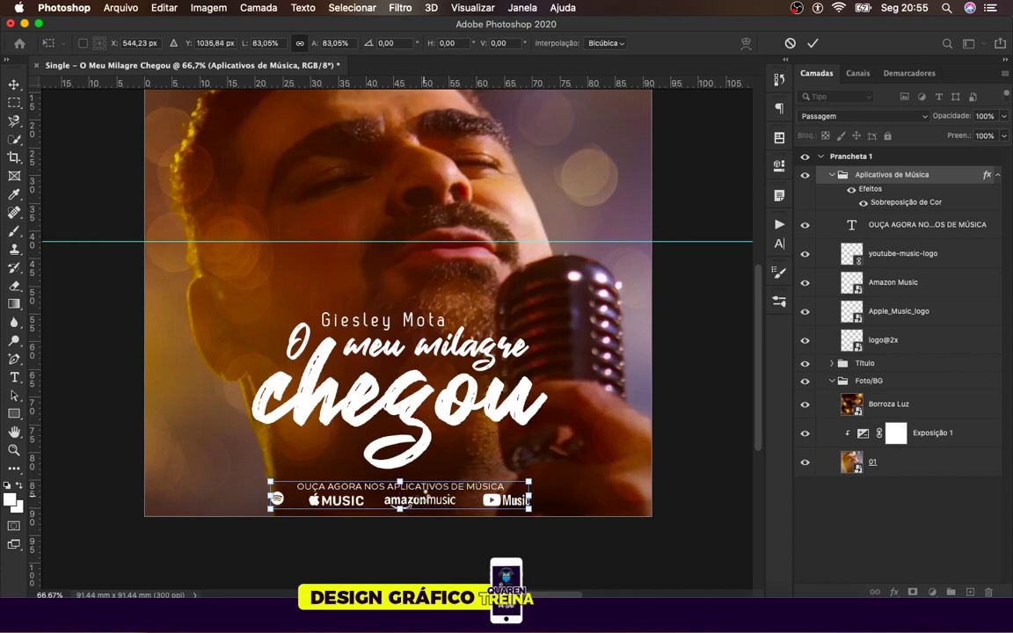
key("Return")
left_click(674, 452)
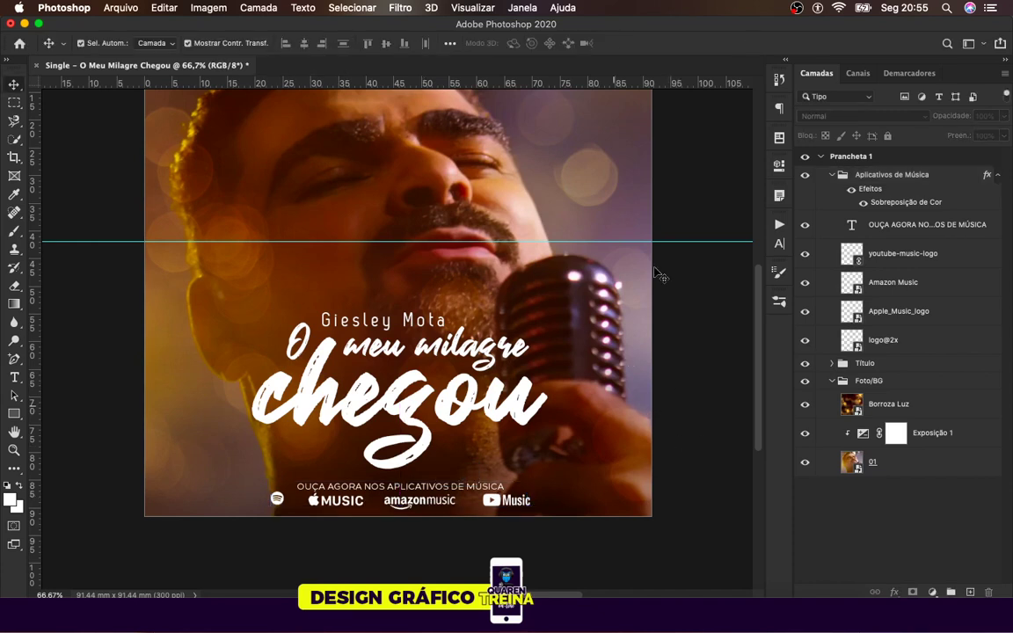
left_click_drag(669, 241, 703, 270)
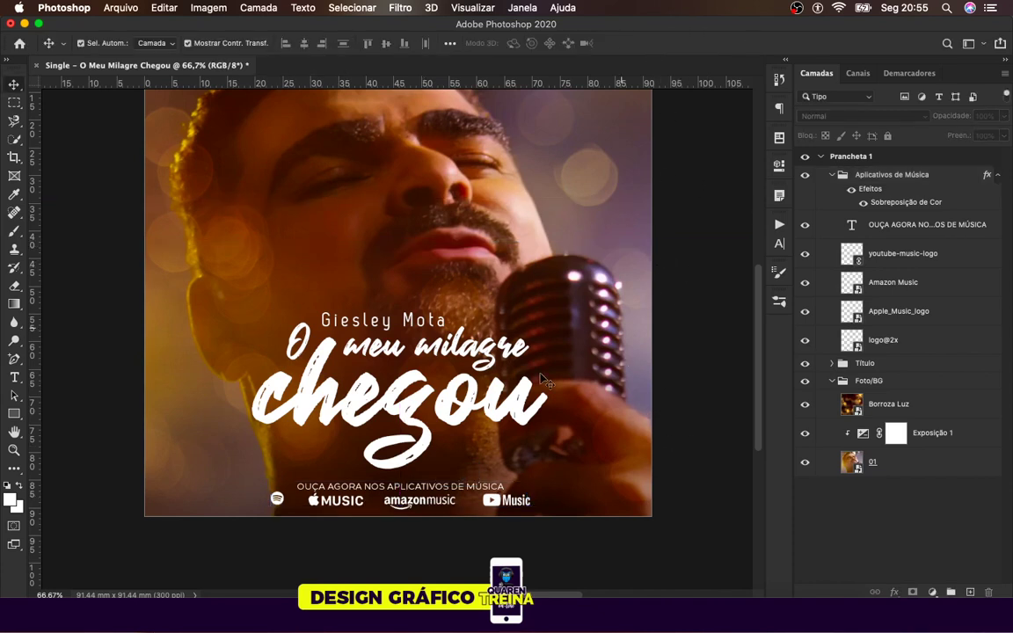
key("super+minus")
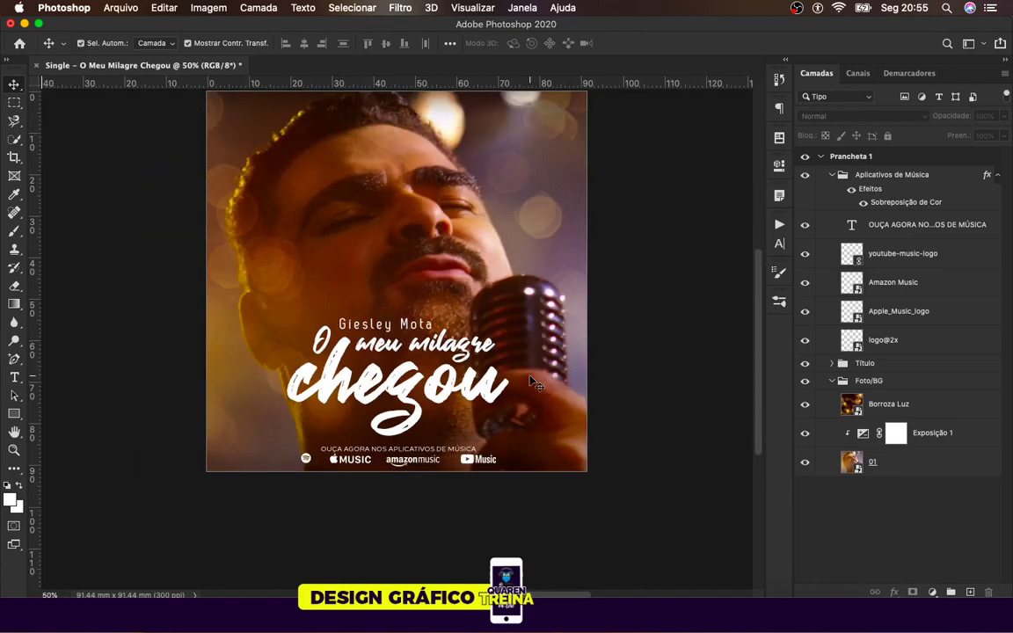
Step: Nudge the Aplicativos de Música block slightly left and up from the bottom edge
left_click(889, 174)
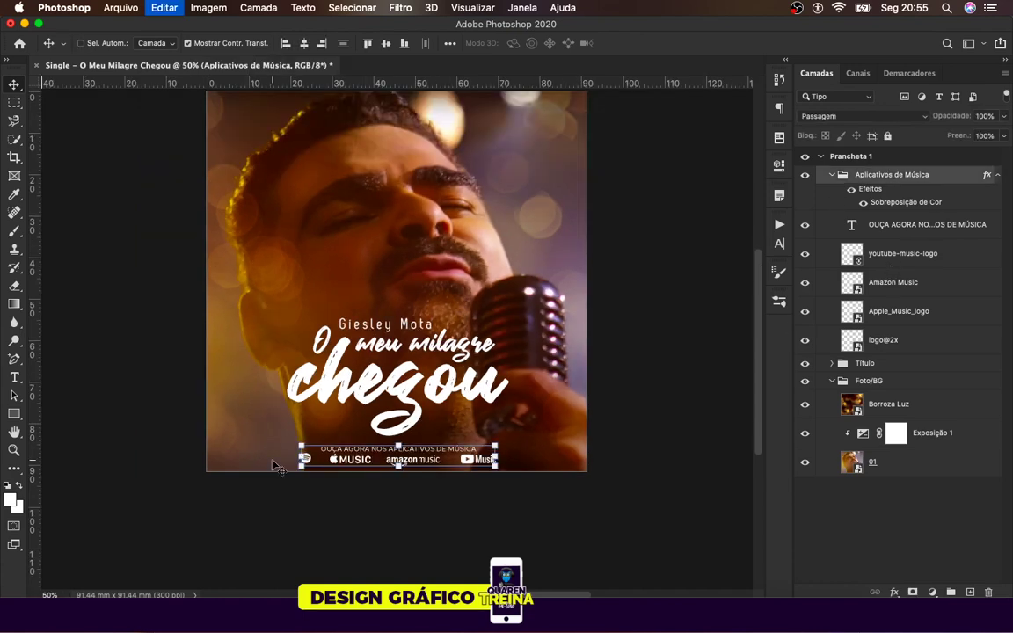
key("super+t")
left_click_drag(421, 466, 428, 459)
key("Return")
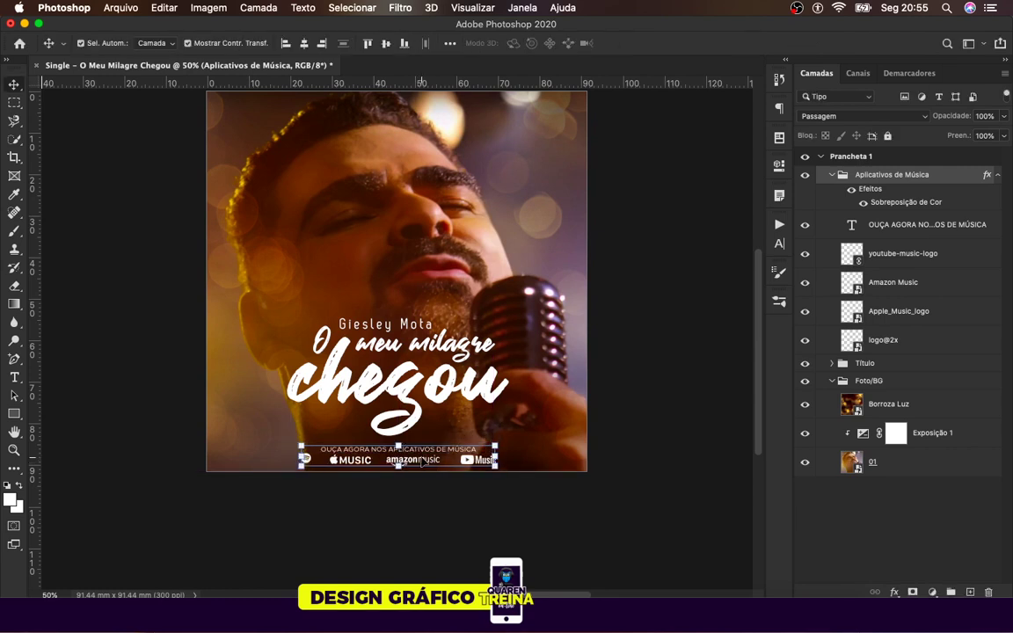
left_click(666, 406)
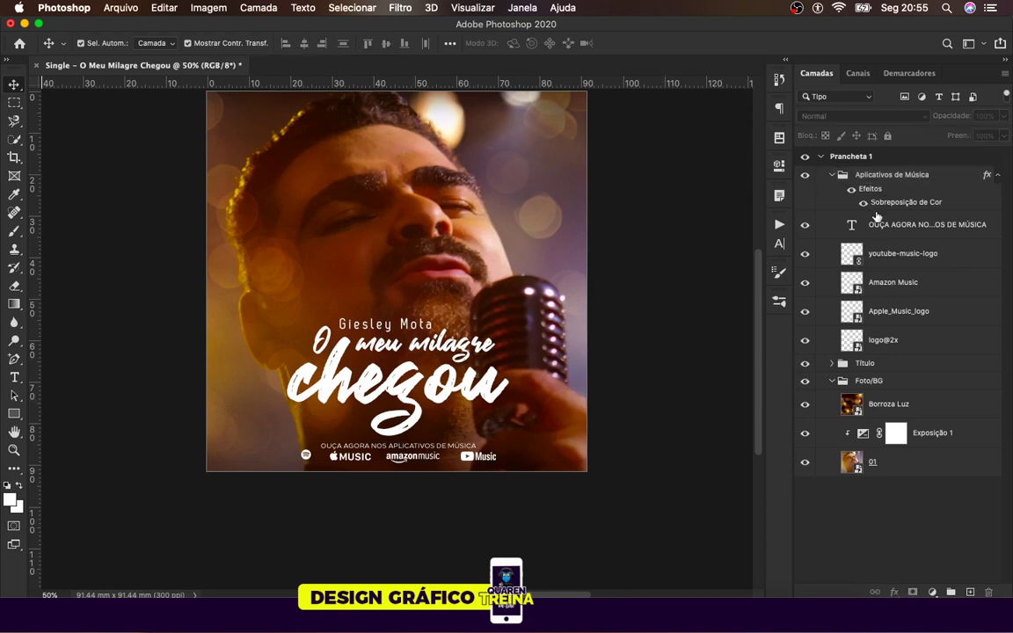
left_click(832, 174)
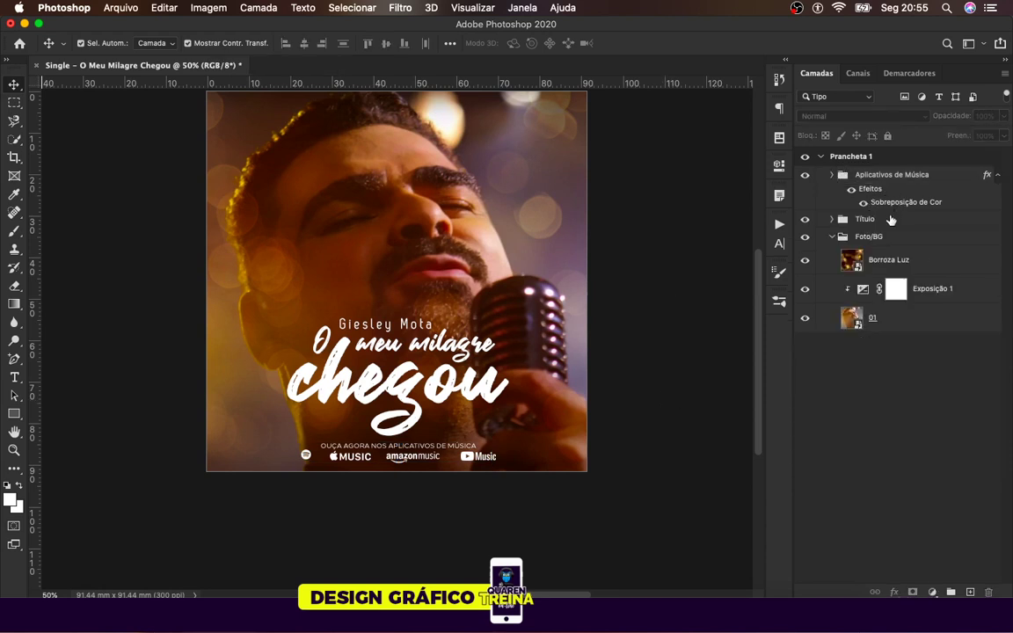
Step: Raise the Título group a few pixels
left_click(891, 219)
key("Up")
key("Up")
key("Up")
key("Up")
key("Up")
key("Up")
key("Up")
key("Up")
key("Up")
key("Up")
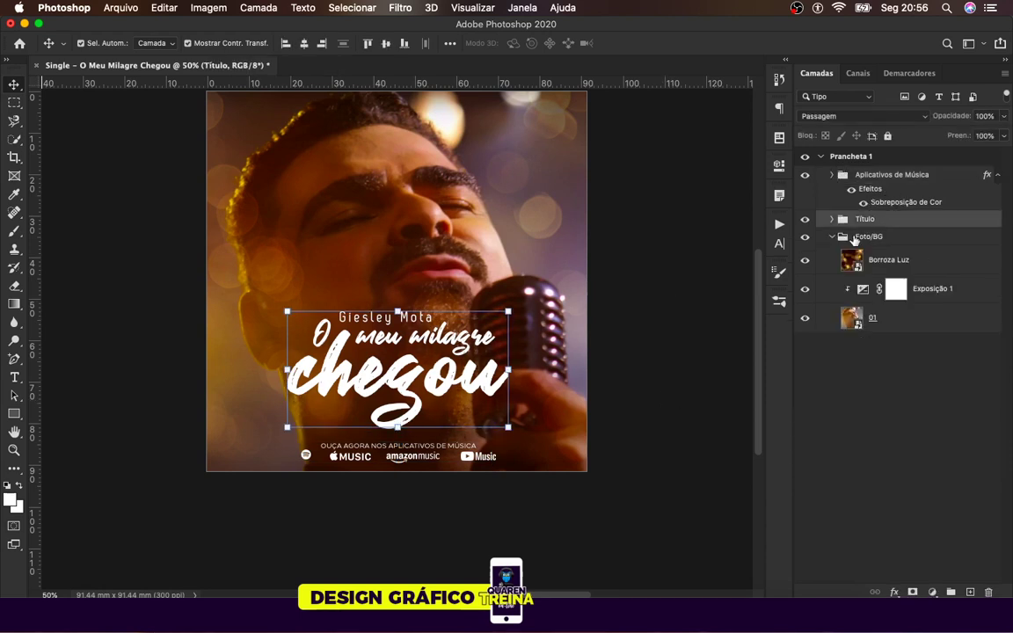
left_click(661, 390)
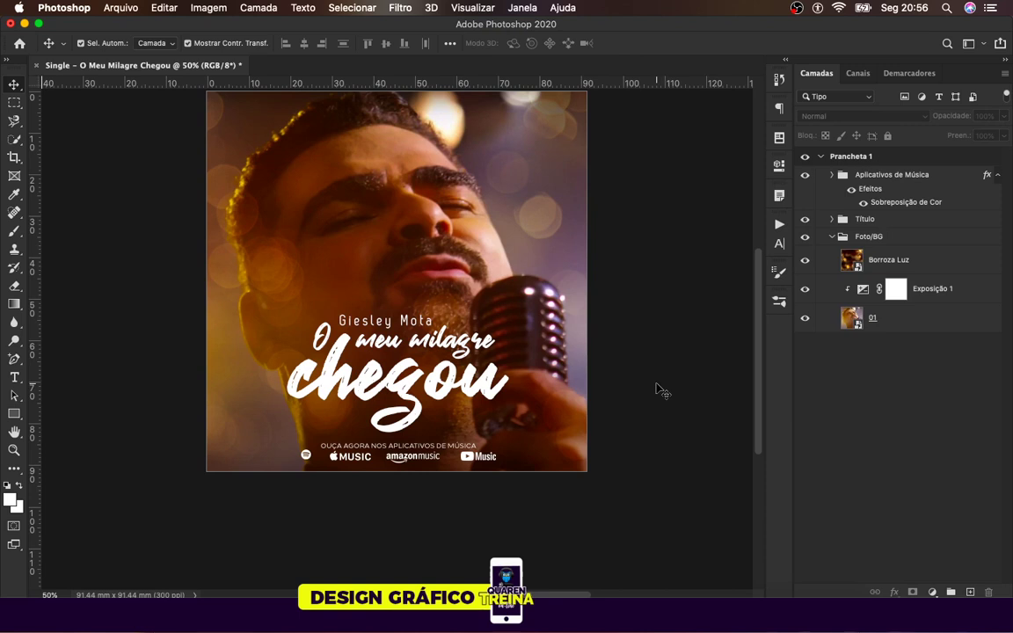
Step: Zoom in to inspect the Spotify logo on the cover, then collapse Prancheta 1 in Layers
key("super+equal")
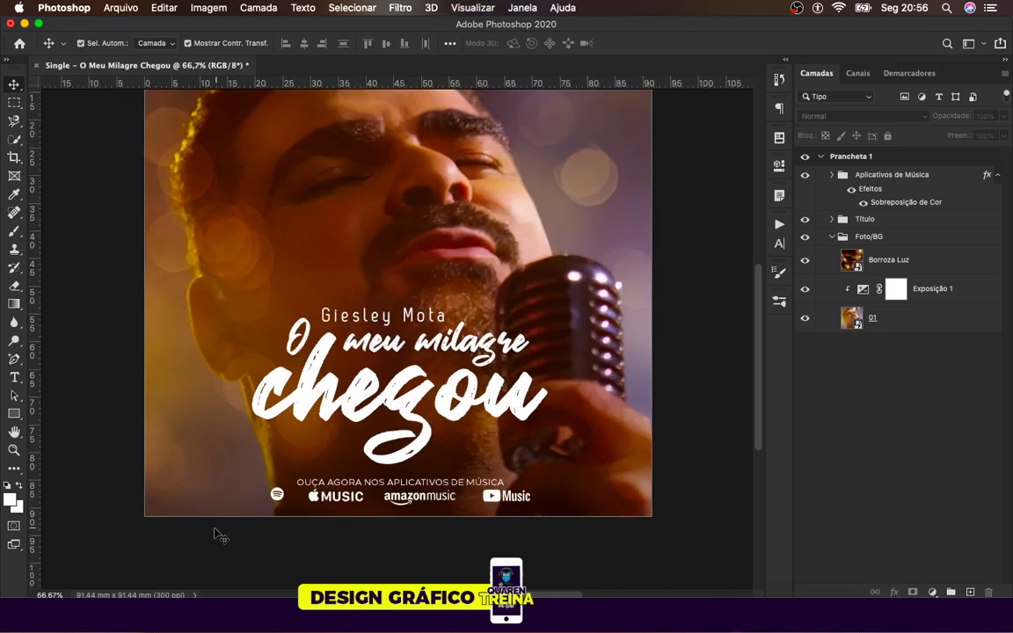
left_click(278, 496)
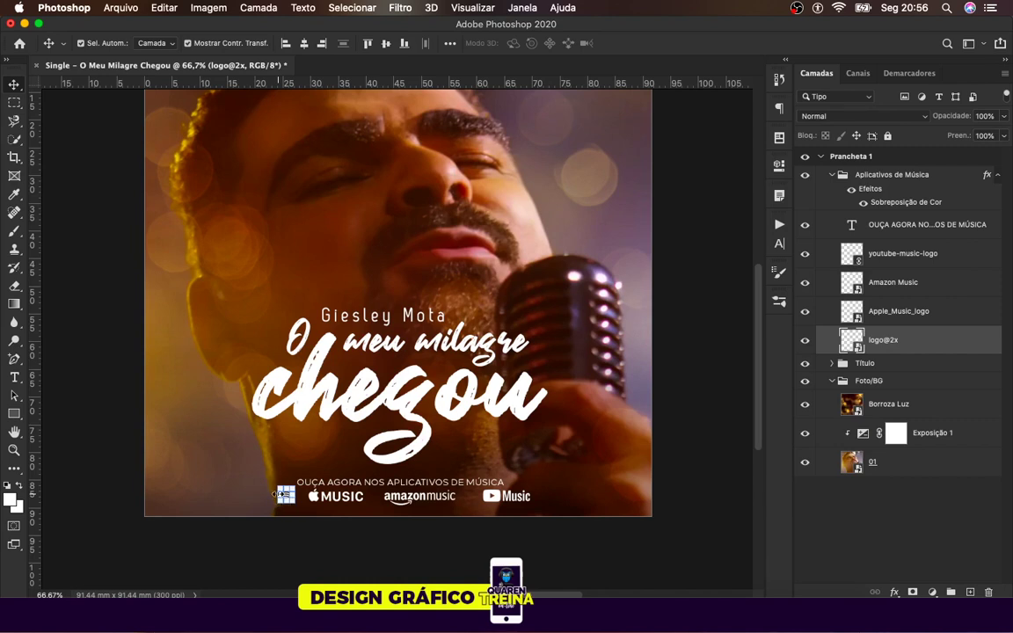
left_click(682, 418)
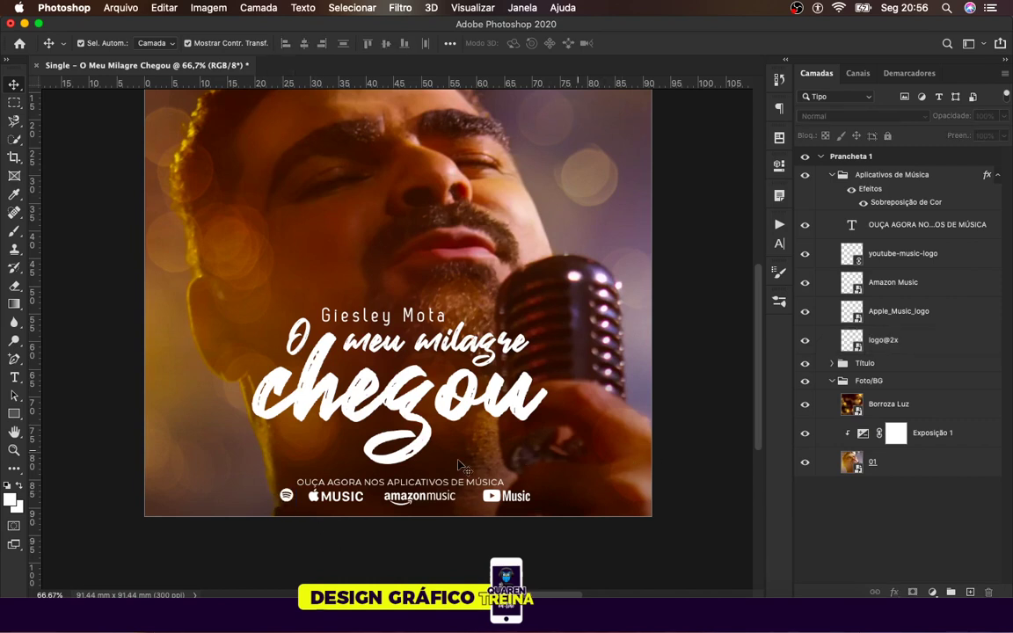
left_click(288, 497)
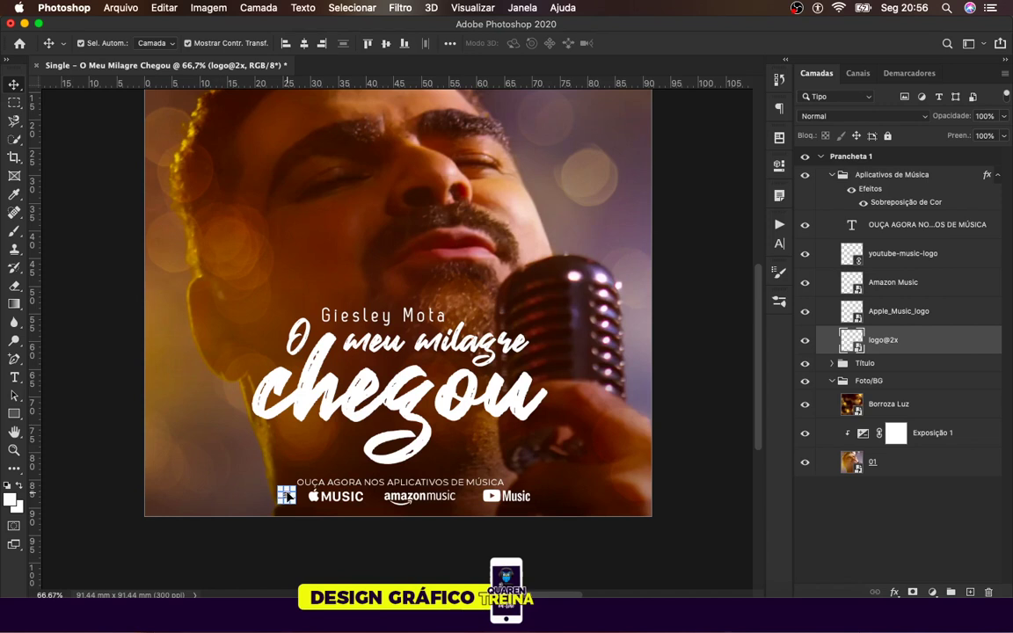
left_click(410, 545)
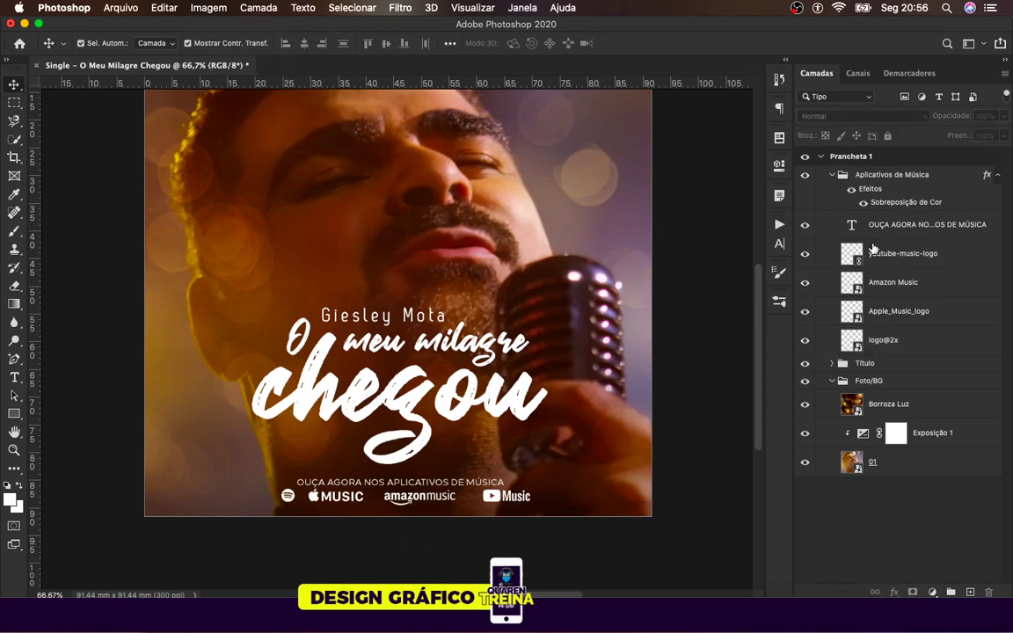
left_click(821, 156)
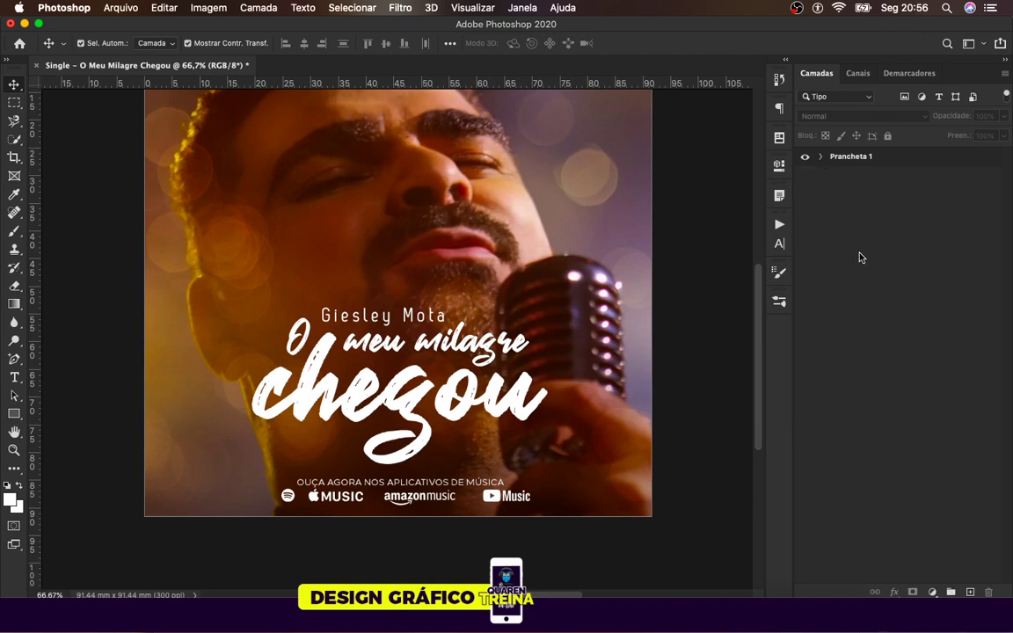
Step: Duplicate Prancheta 1, move the copy below it and name it 'Prancheta 2'
left_click(893, 163)
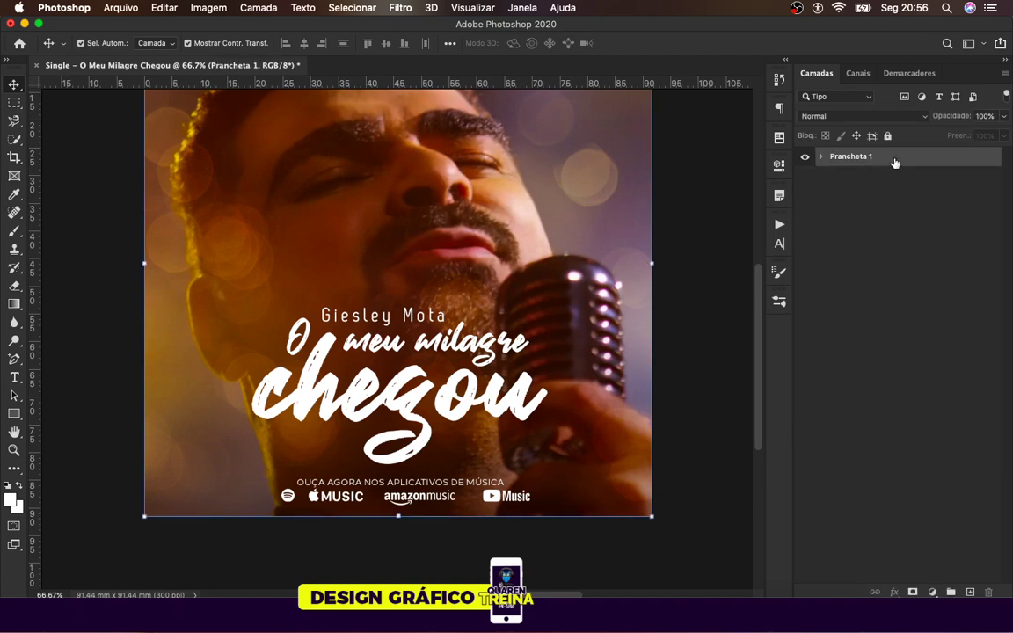
key("super+j")
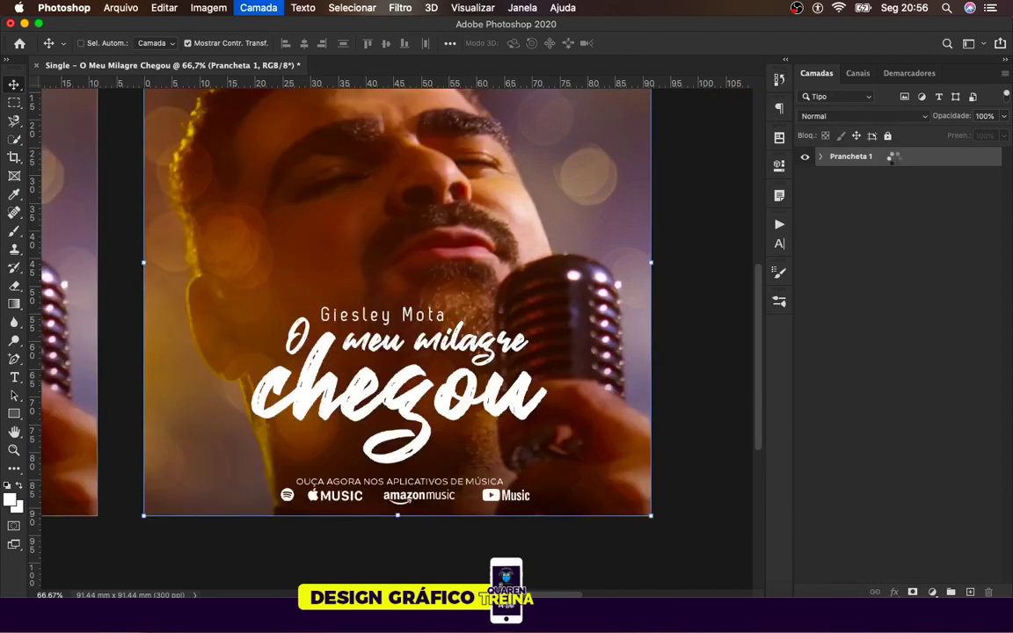
left_click(664, 336, "super")
scroll(666, 341, "right", 10)
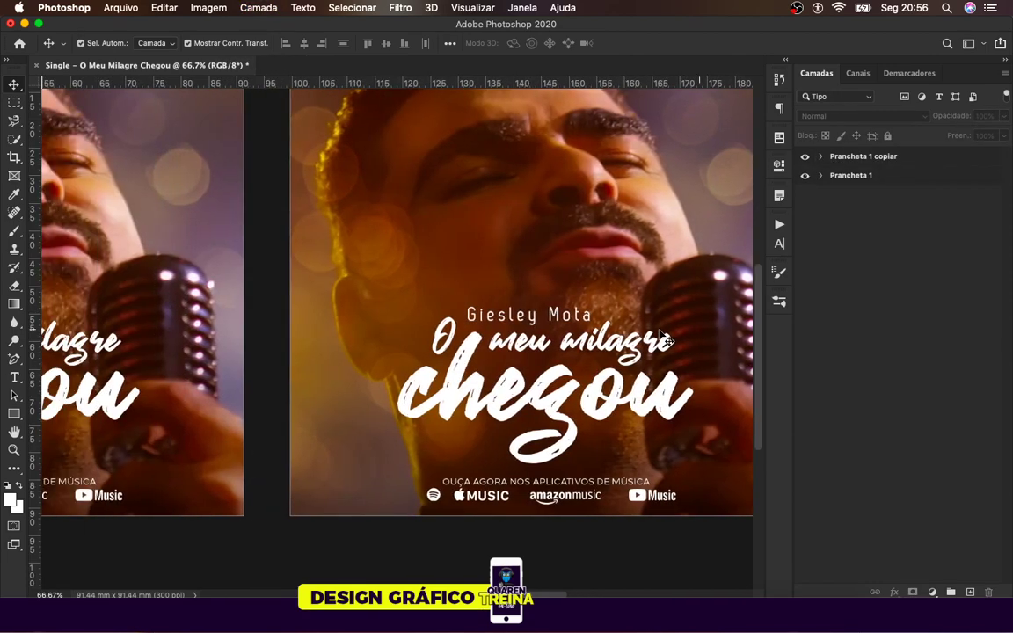
key("super+minus")
key("super+minus")
key("super+plus")
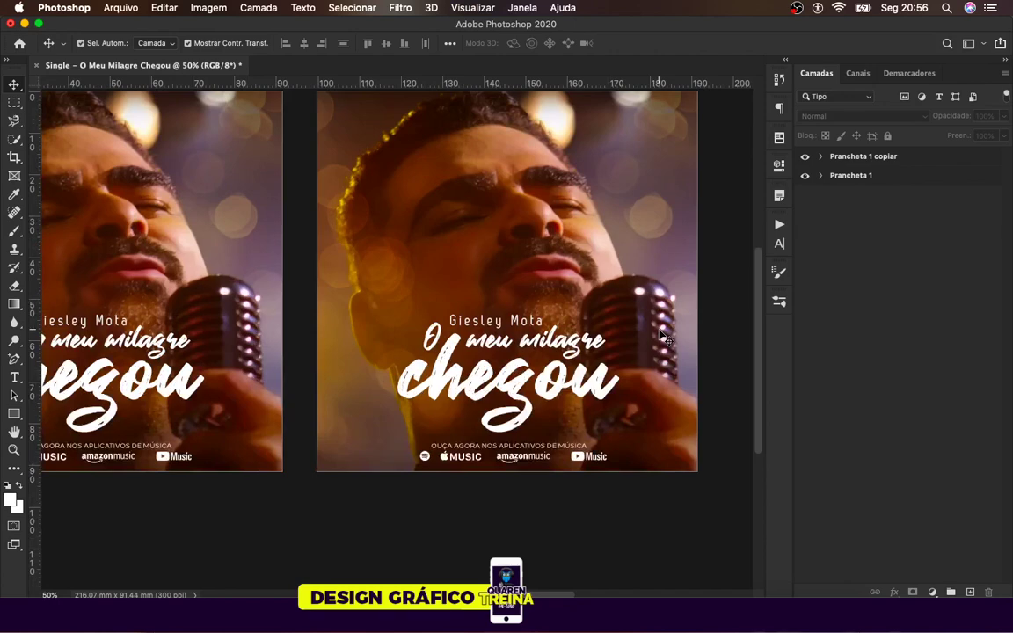
scroll(664, 337, "left", 6)
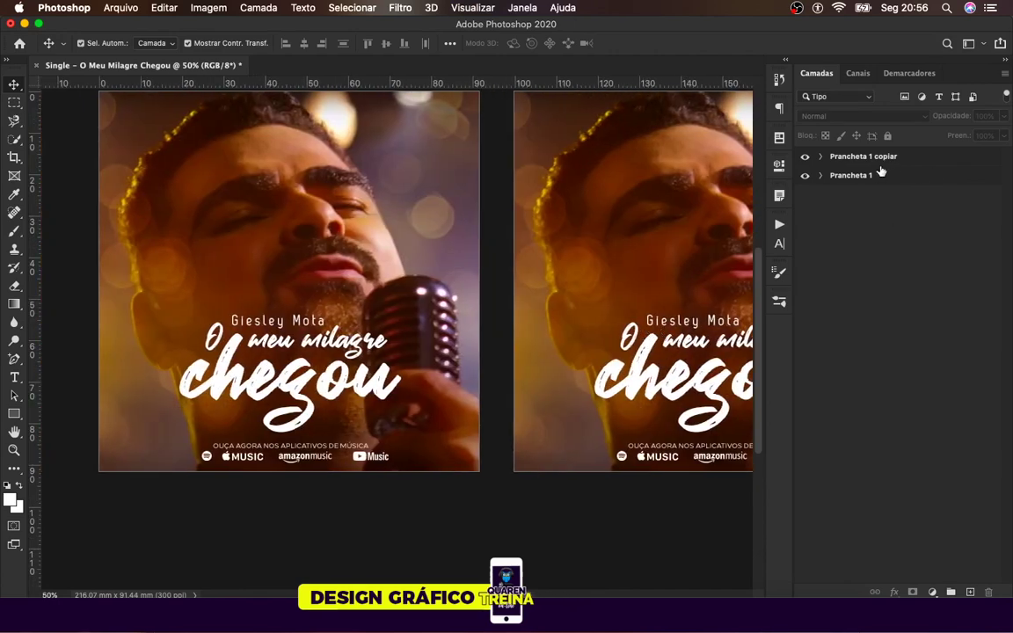
left_click_drag(885, 160, 880, 187)
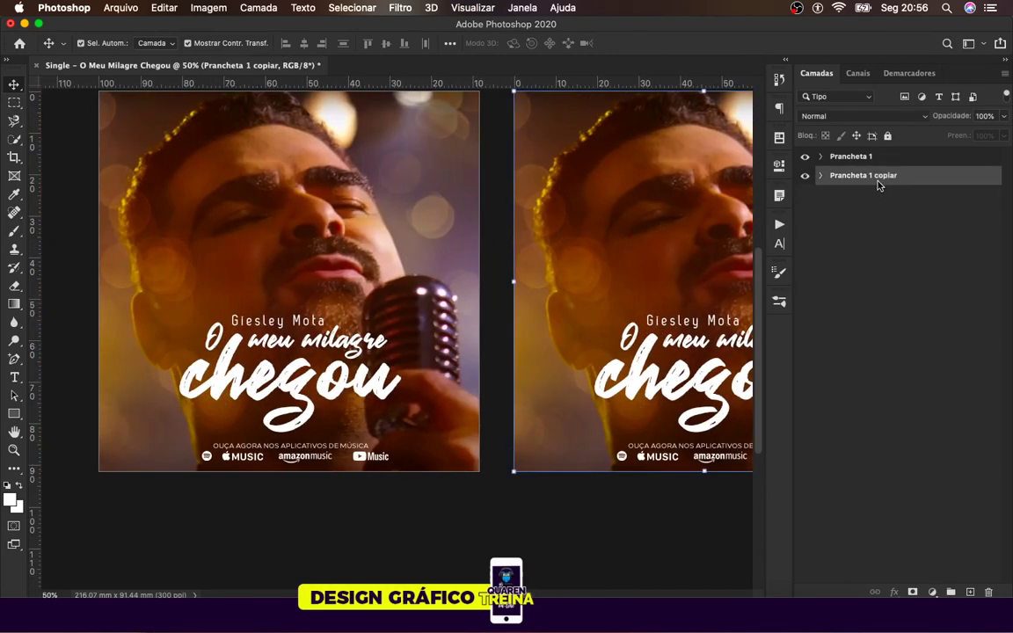
double_click(897, 175)
type("Prancheta 2")
key("Return")
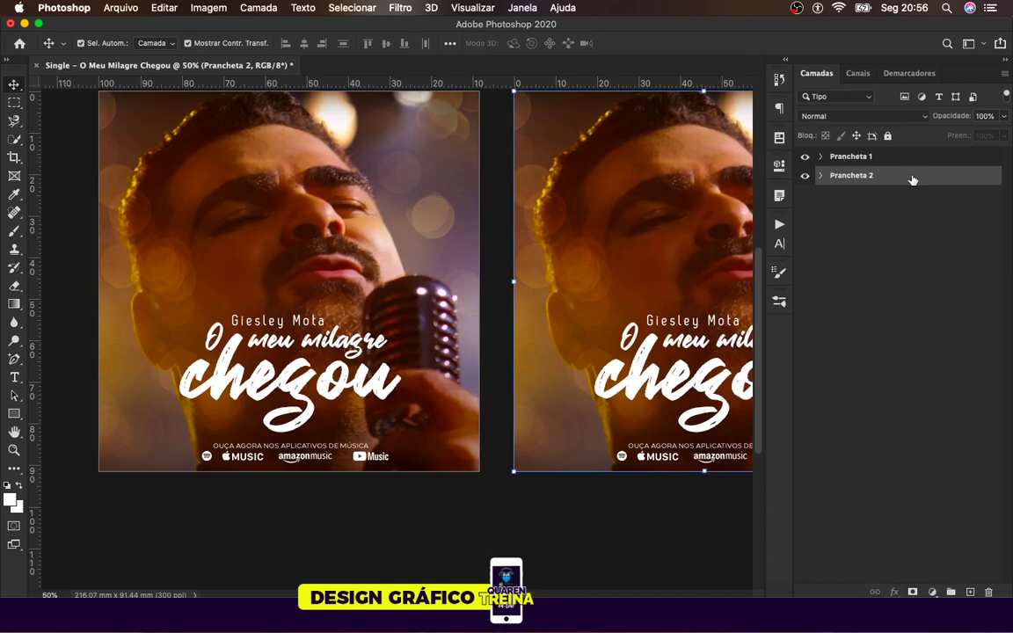
Step: Duplicate Prancheta 2 and rename the copy 'Prancheta 3'
key("super+j")
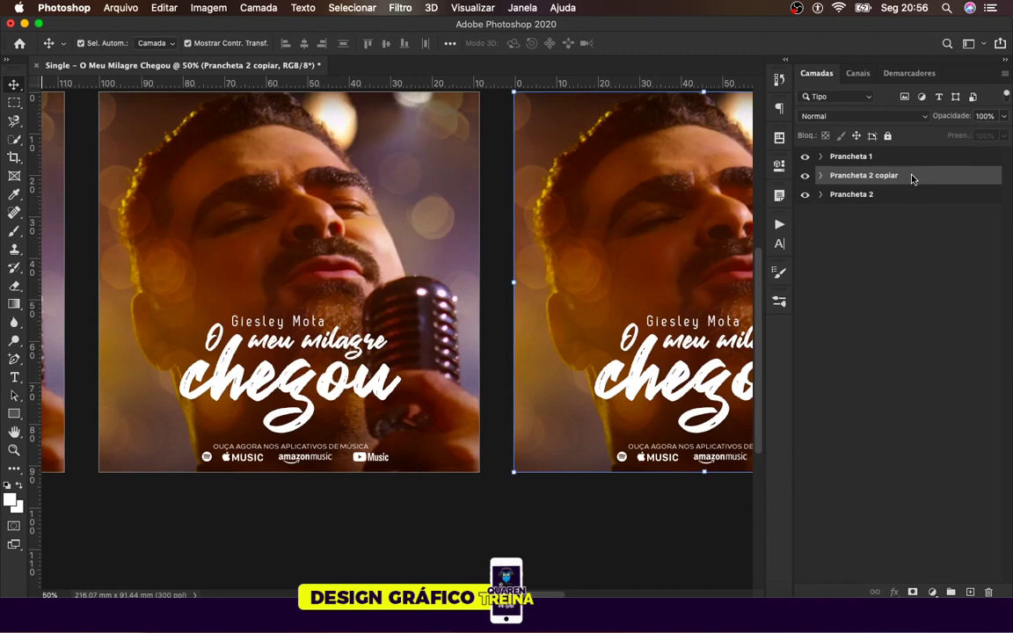
double_click(878, 195)
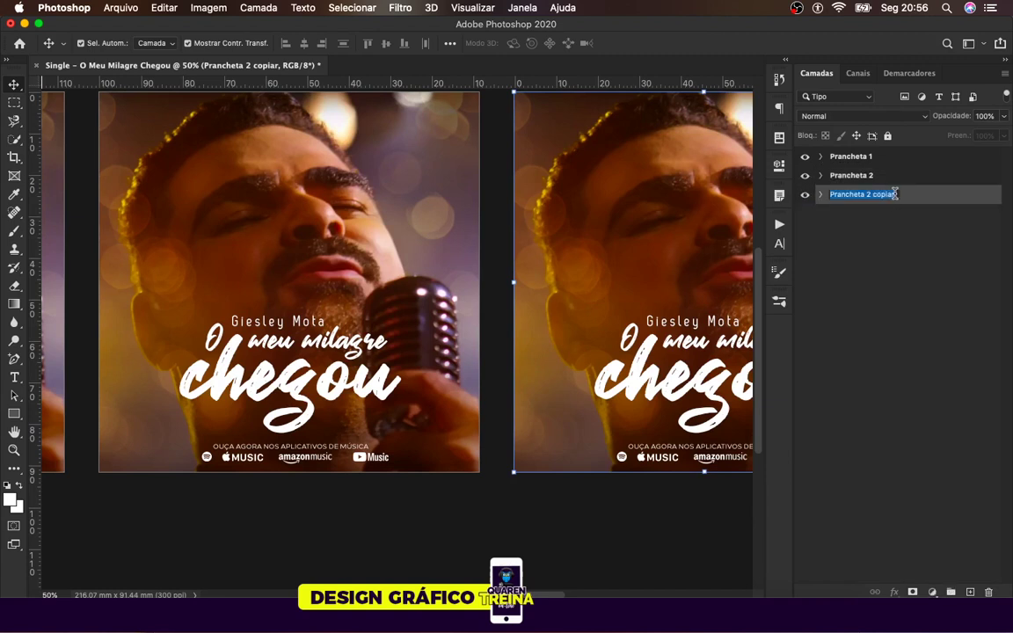
left_click(897, 194)
key("BackSpace")
key("BackSpace")
key("BackSpace")
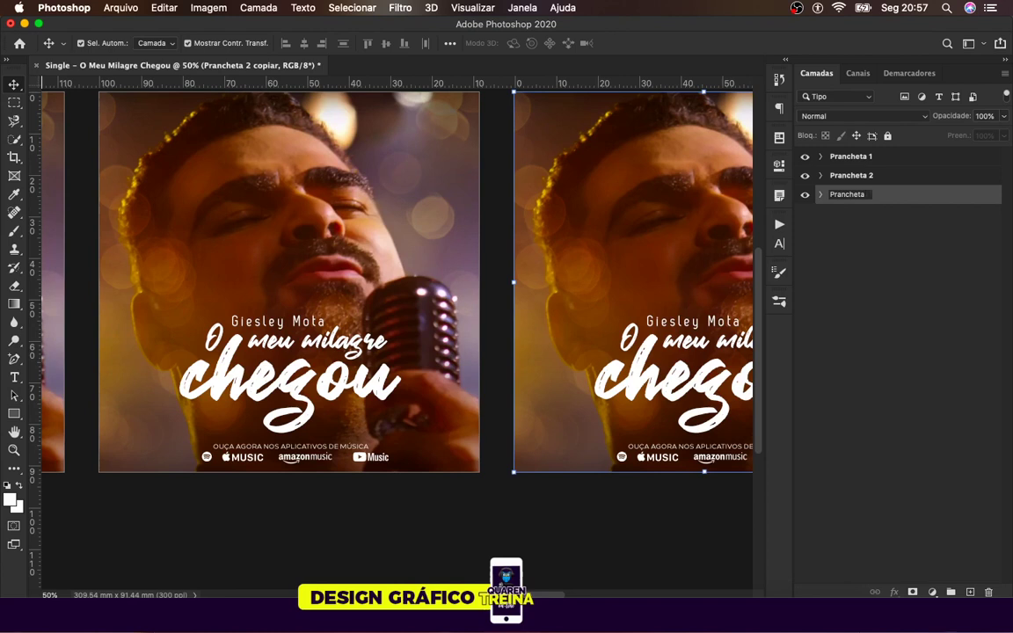
key("Return")
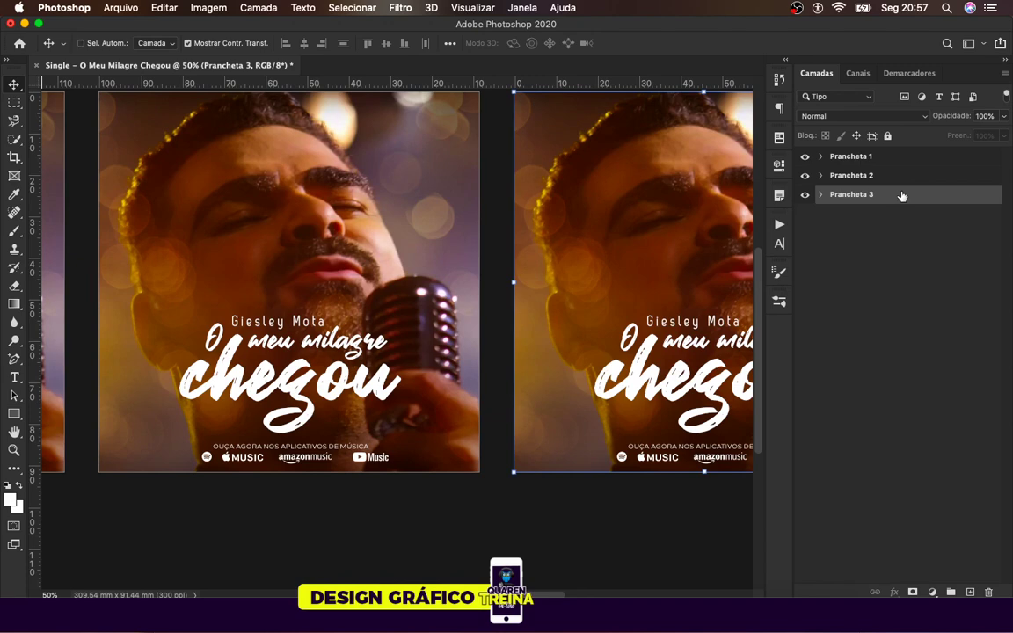
Step: Duplicate Prancheta 3, move the copy below it and rename it 'Prancheta 4'
key("super+j")
left_click_drag(902, 195, 891, 234)
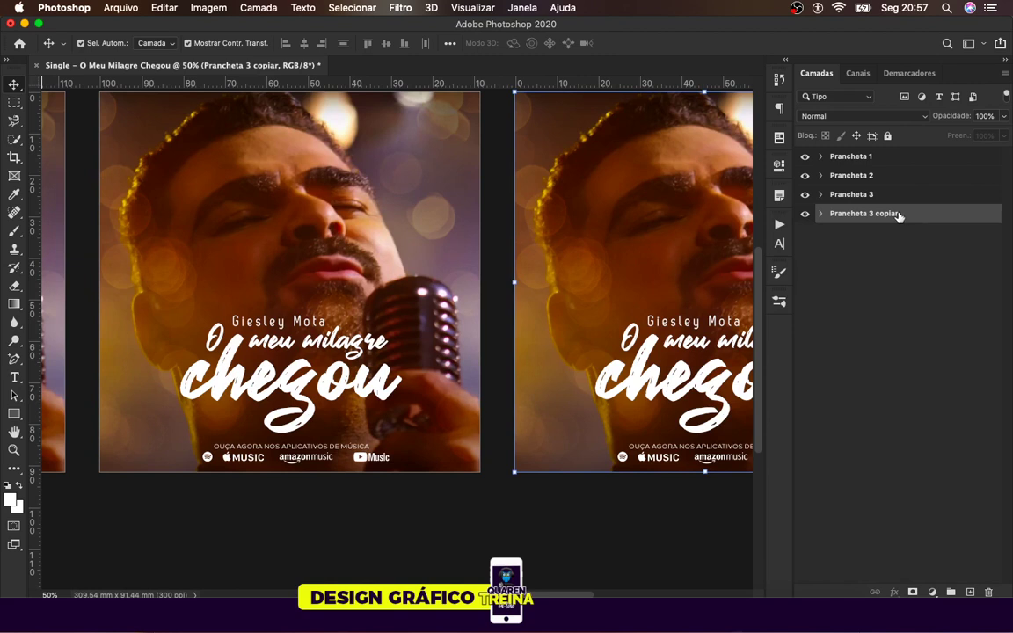
double_click(891, 214)
left_click(892, 213)
key("BackSpace")
key("BackSpace")
key("BackSpace")
key("Return")
Step: Zoom out to check all four artboards, return to 50%, and expand Prancheta 1 in Layers
left_click(615, 516)
key("super+minus")
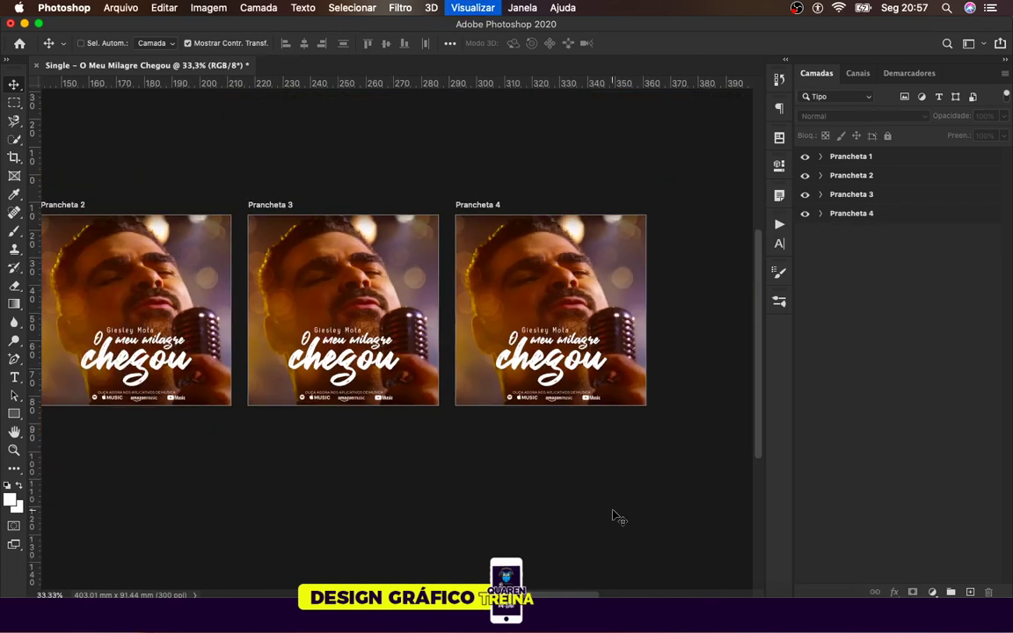
key("super+plus")
scroll(531, 344, "left", 5)
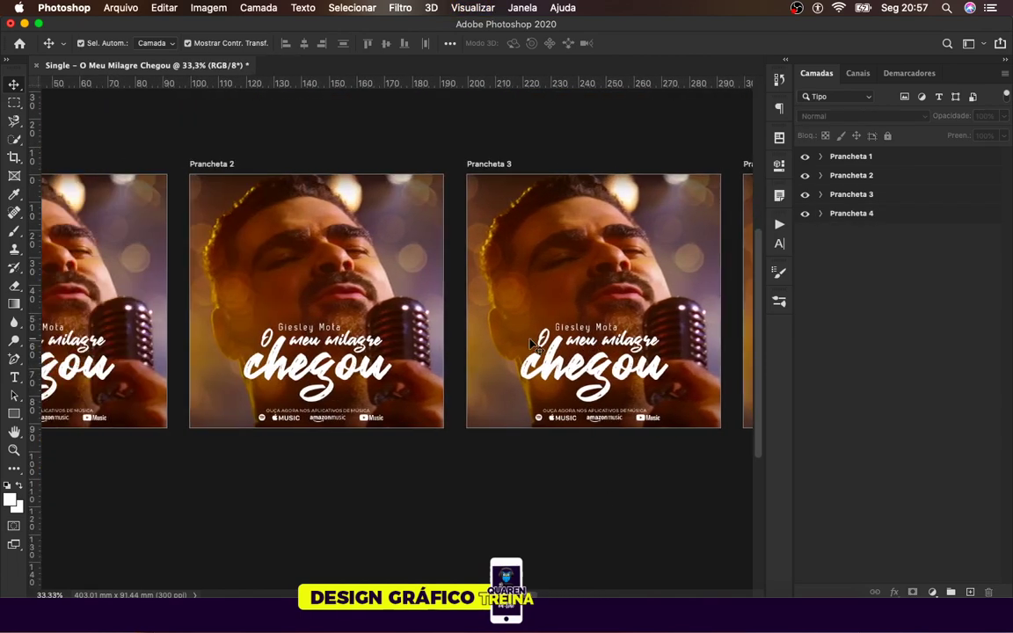
scroll(530, 343, "left", 10)
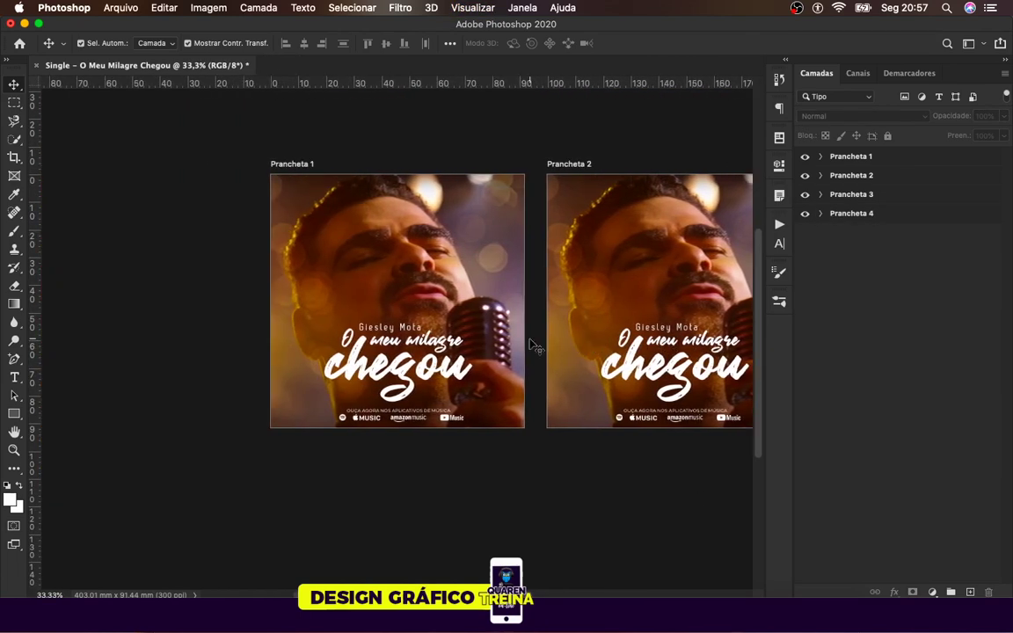
key("super+plus")
key("super+minus")
key("super+plus")
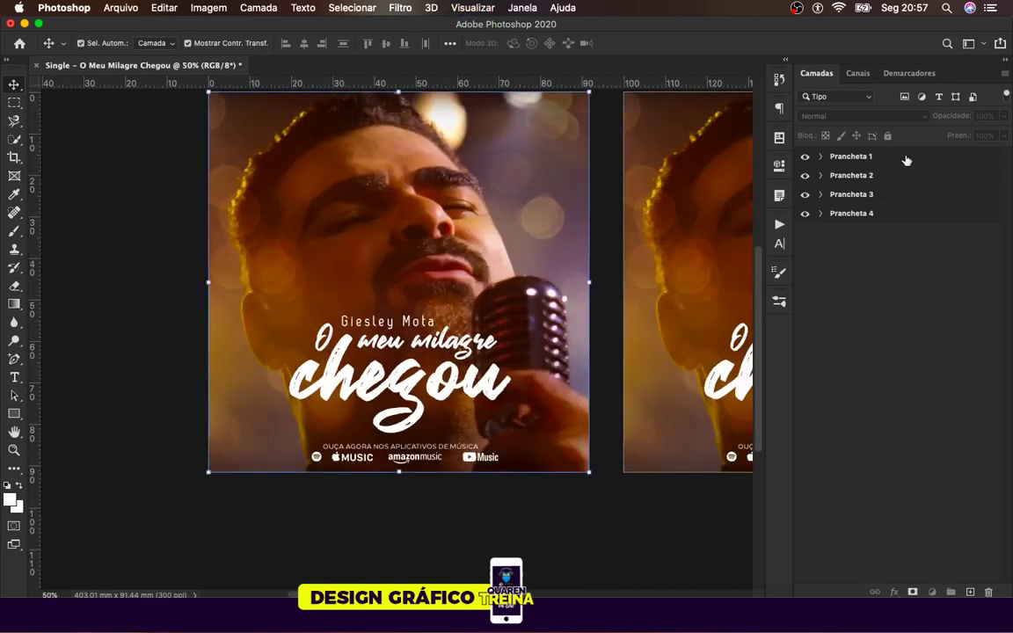
left_click(963, 155)
left_click(821, 156)
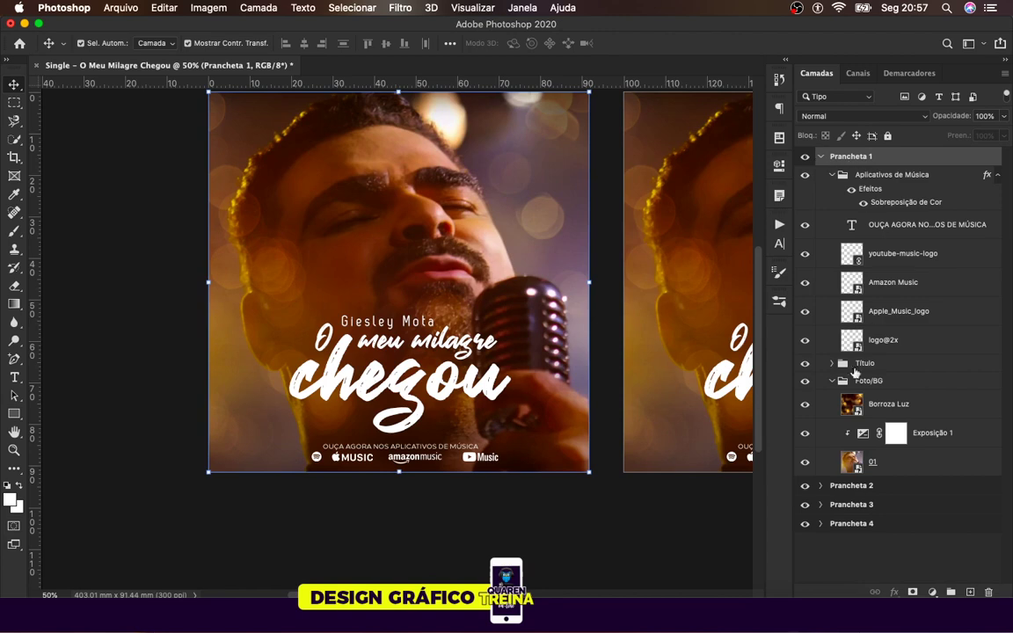
Step: Hide the 01 photo on Prancheta 1 and place 04.png from the single's Downloads folder as embedded
left_click(805, 462)
left_click(898, 464)
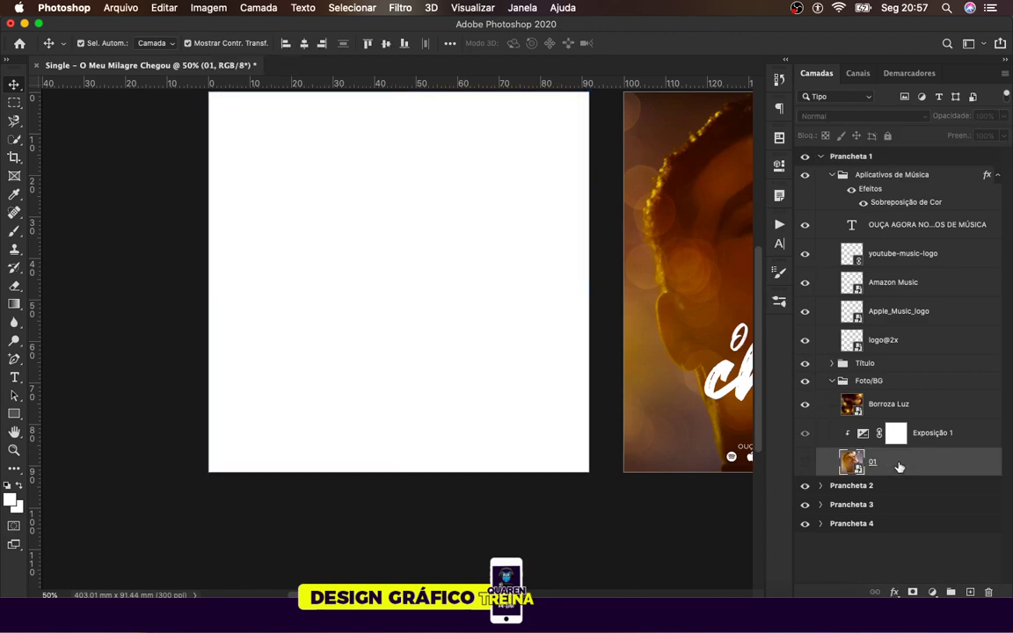
left_click(120, 8)
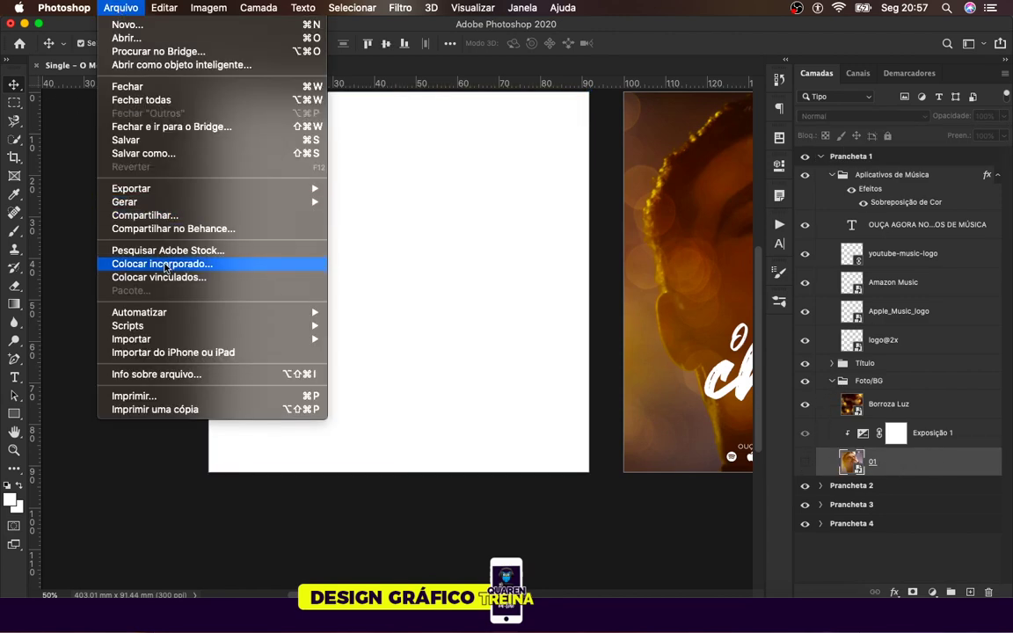
left_click(162, 264)
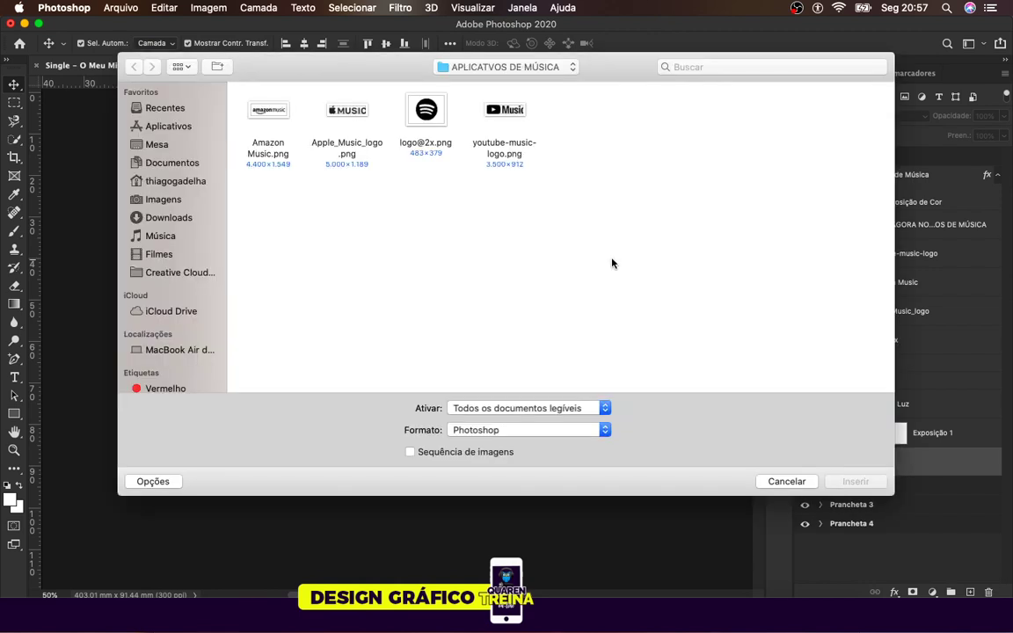
left_click(169, 217)
double_click(347, 106)
double_click(527, 111)
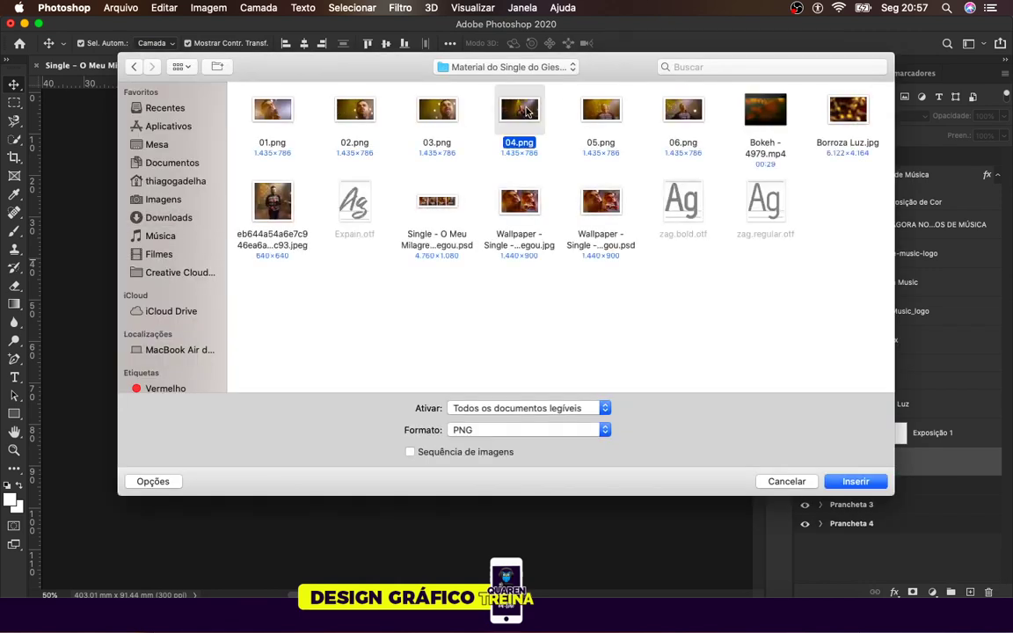
Step: Scale the 04 photo up and nudge it left so it fills Prancheta 1
key("super+minus")
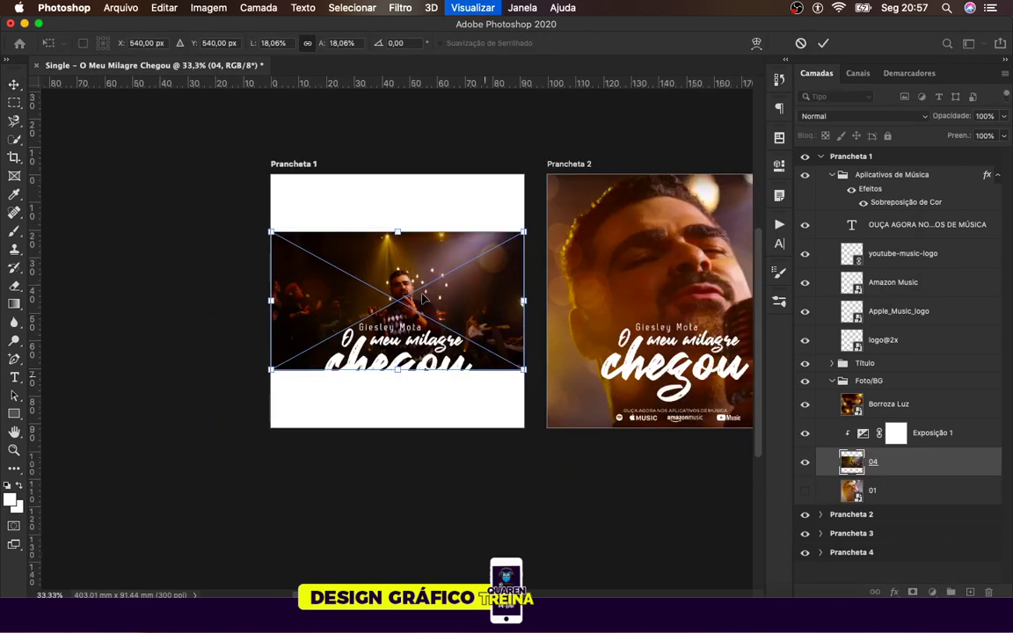
left_click_drag(397, 234, 397, 174)
left_click_drag(393, 371, 391, 432)
key("Return")
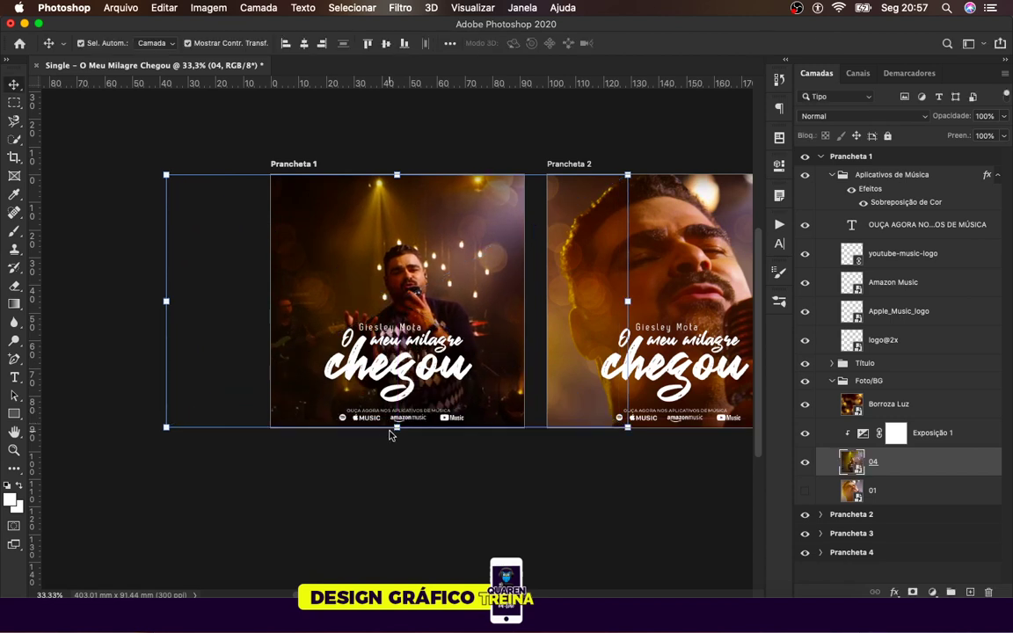
key("shift+Left")
key("shift+Left")
key("shift+Left")
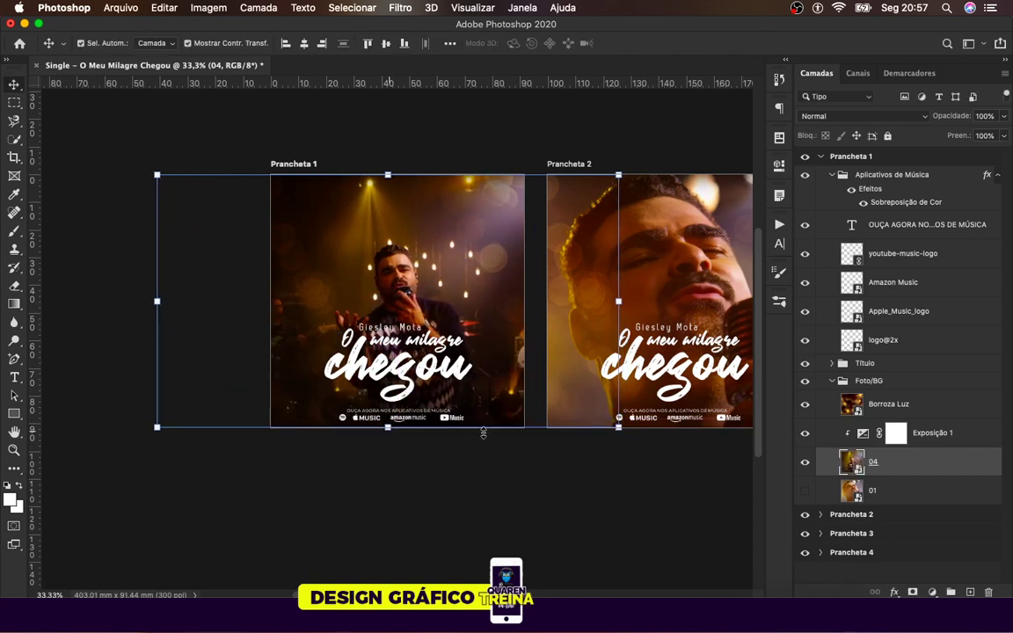
key("super+t")
left_click_drag(388, 174, 392, 133)
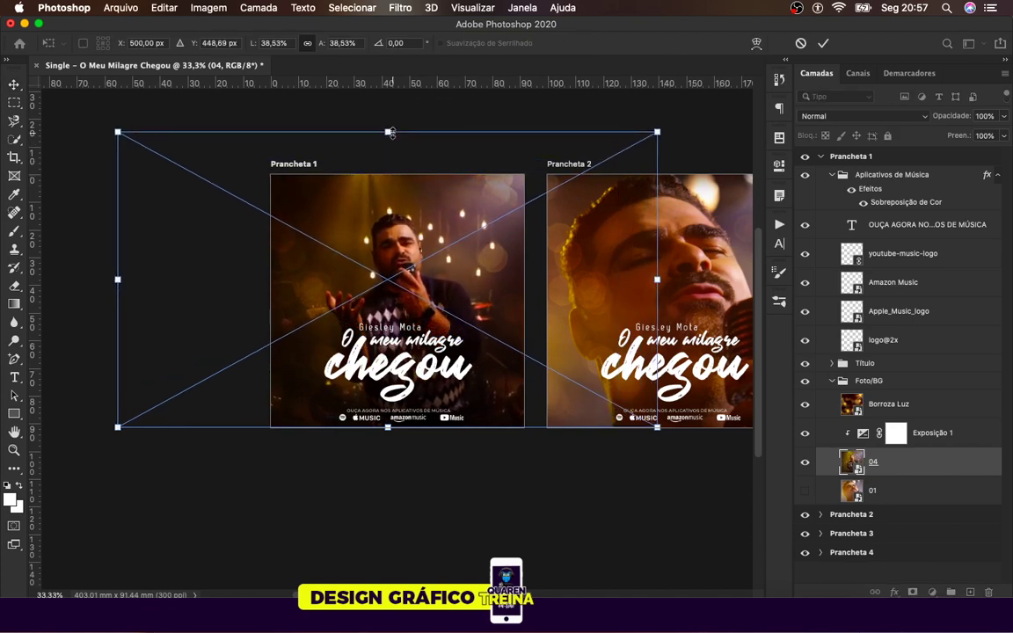
key("Return")
left_click(571, 463)
scroll(576, 464, "right", 5)
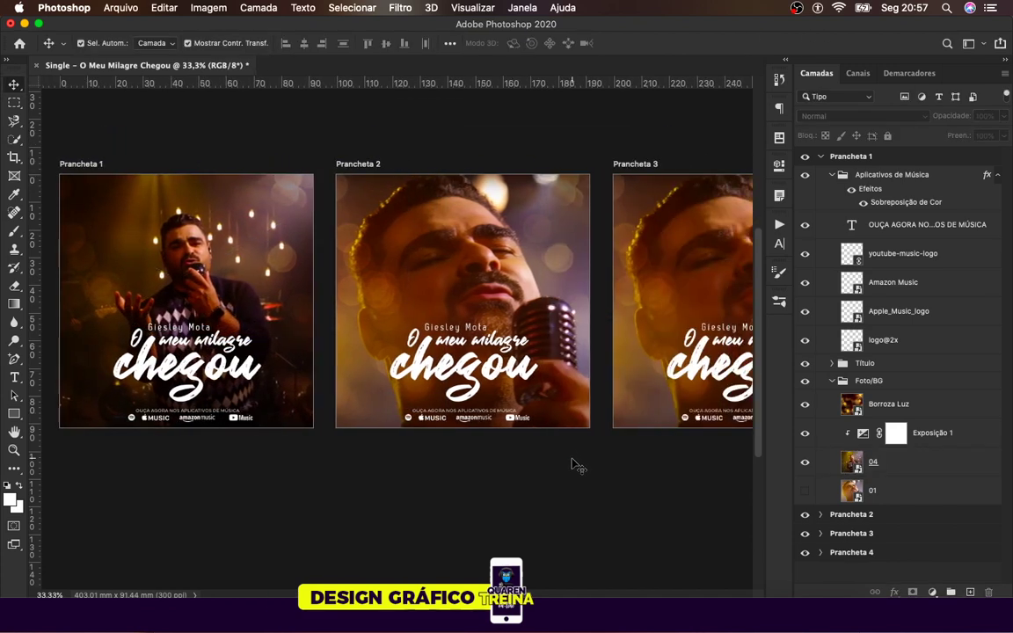
Step: Expand Prancheta 2, hide its 01 photo and place 06.png as an embedded image
left_click(821, 156)
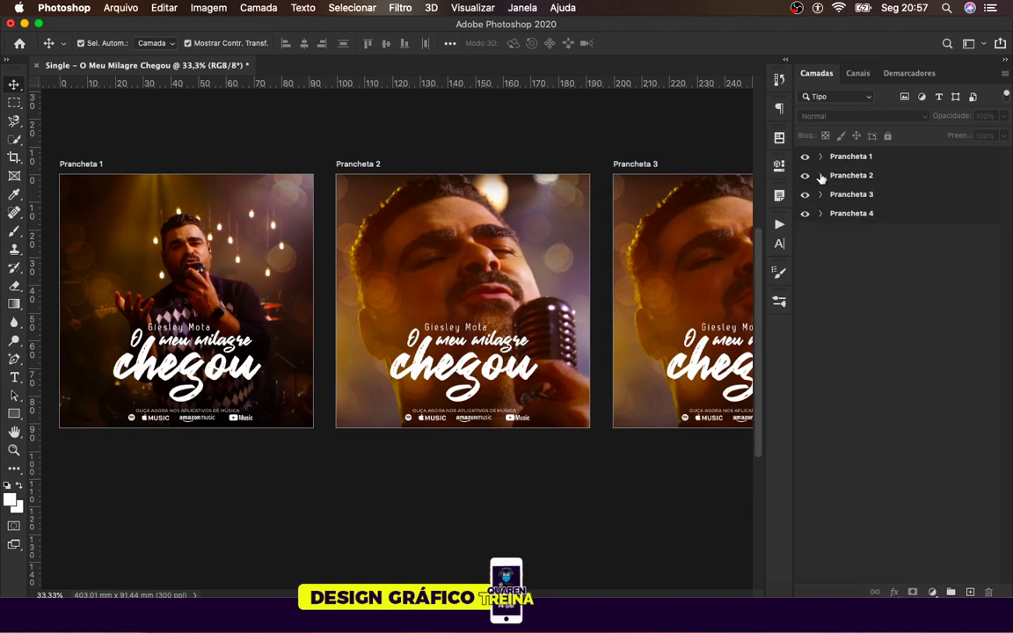
left_click(820, 176)
left_click(805, 481)
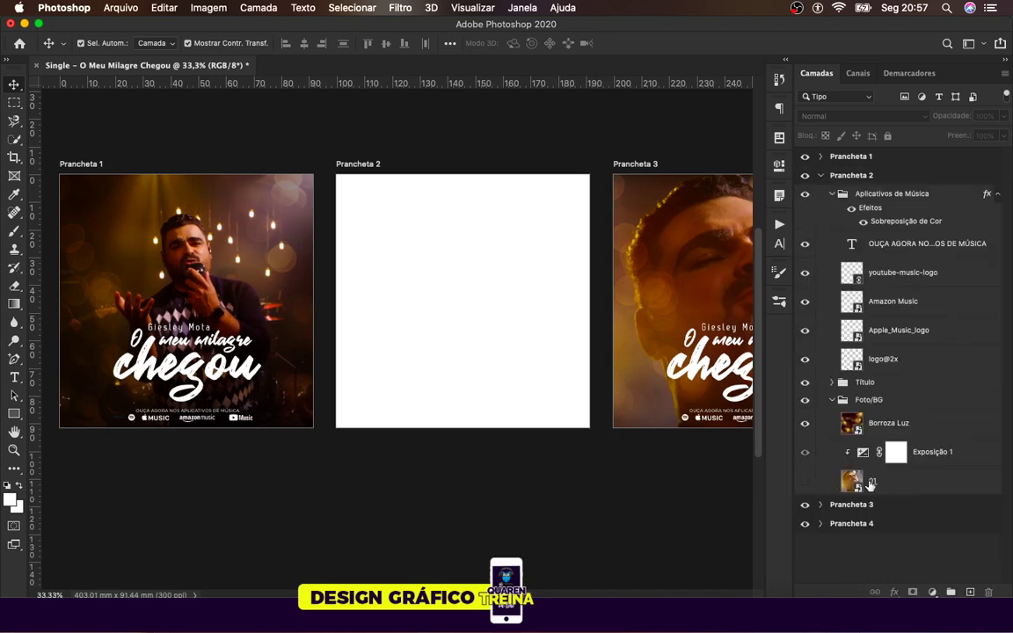
left_click(866, 481)
left_click(117, 7)
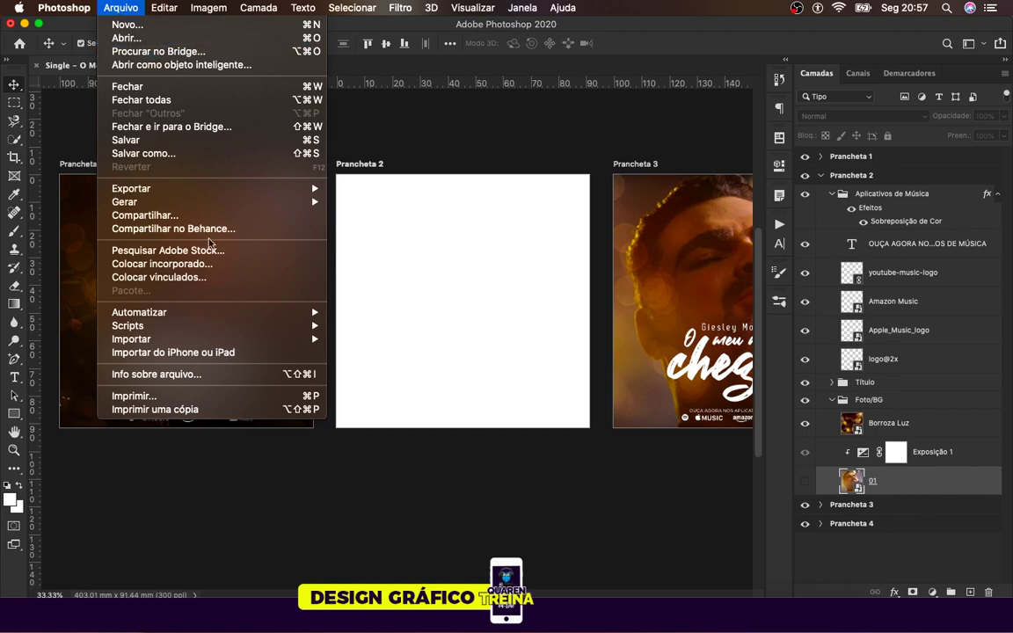
left_click(189, 263)
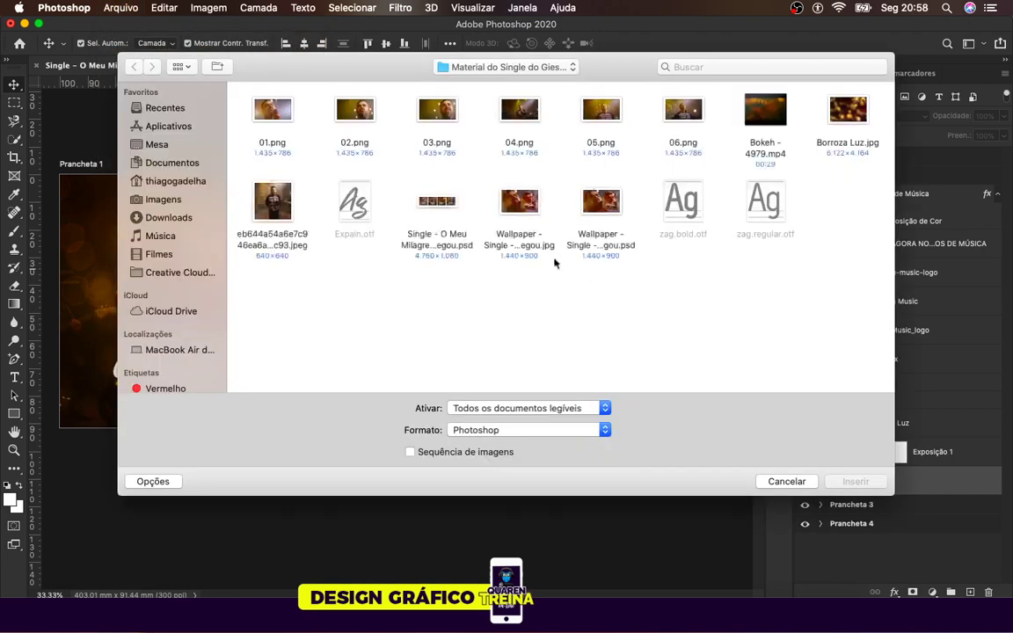
double_click(683, 111)
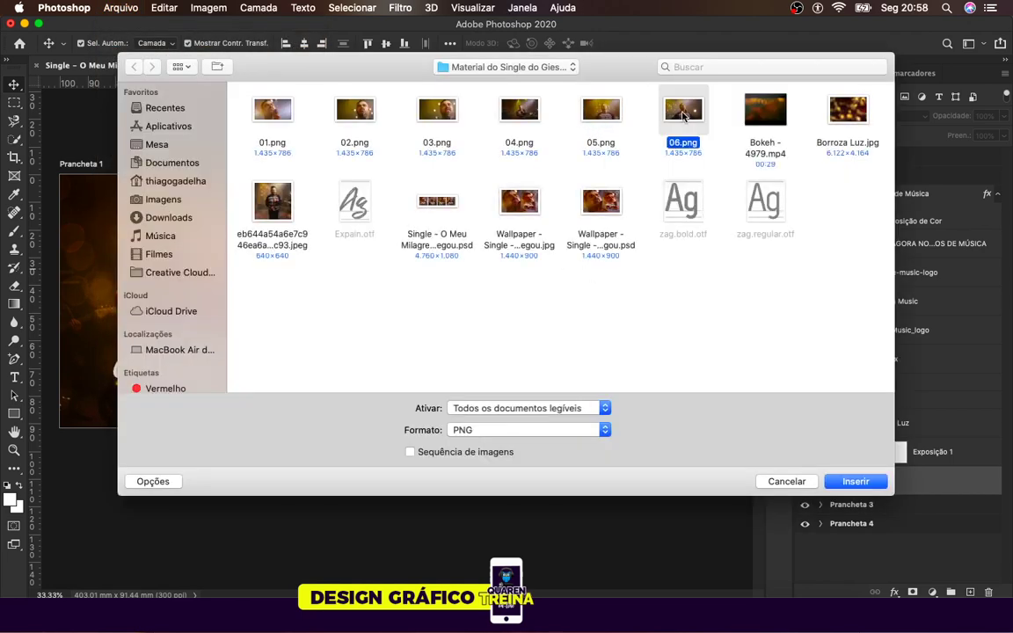
Step: Enlarge the 06 photo and shift it right to fill the Prancheta 2 square
left_click_drag(461, 197, 461, 174)
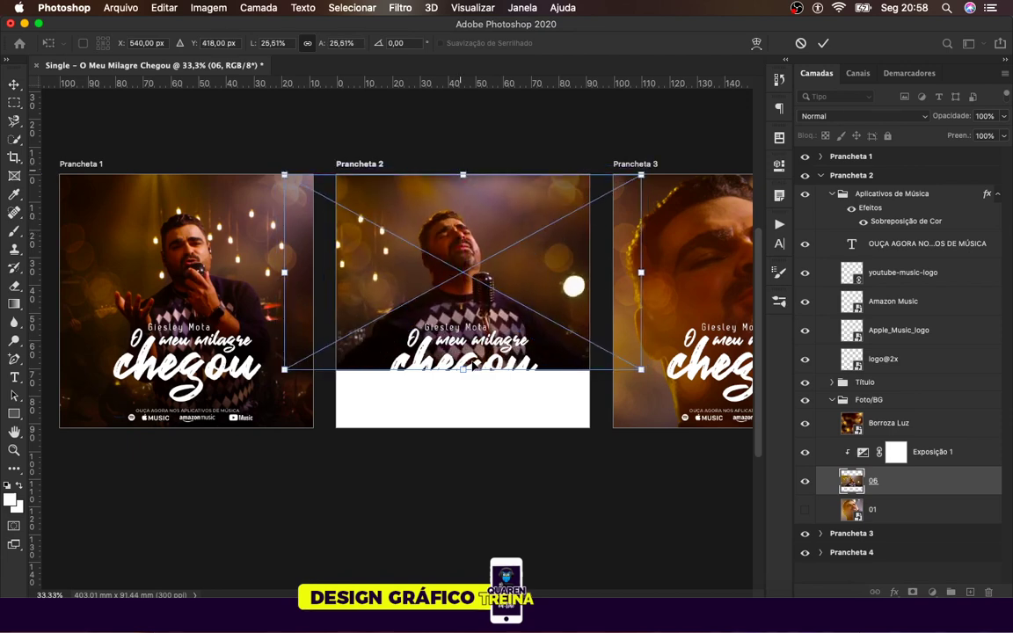
left_click_drag(464, 370, 458, 429)
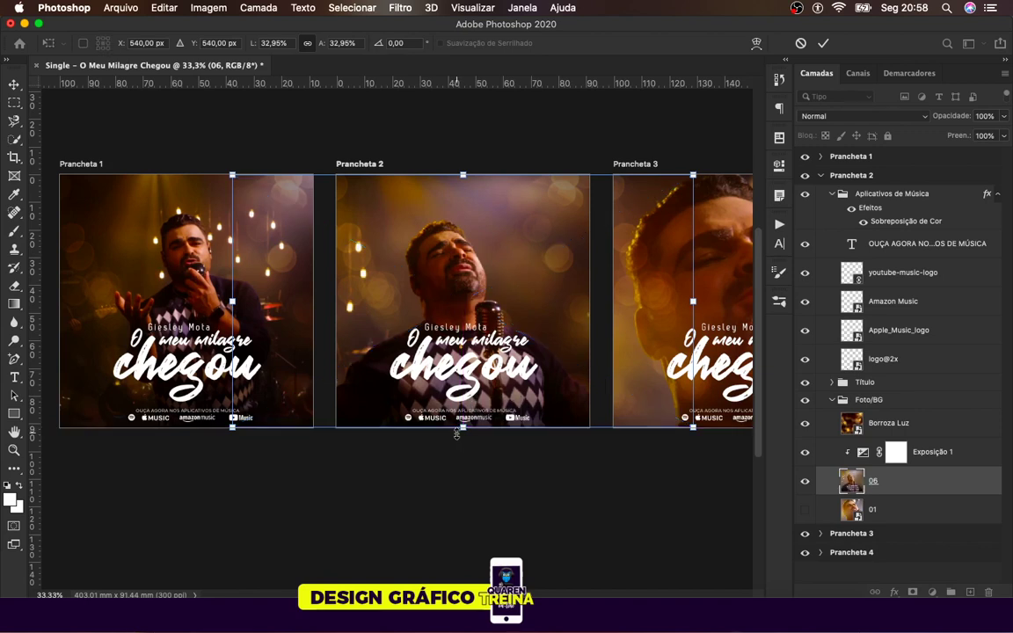
key("Return")
key("super+t")
left_click_drag(464, 175, 466, 144)
key("shift+Right")
key("shift+Right")
key("shift+Right")
key("shift+Right")
key("shift+Right")
key("shift+Right")
key("shift+Right")
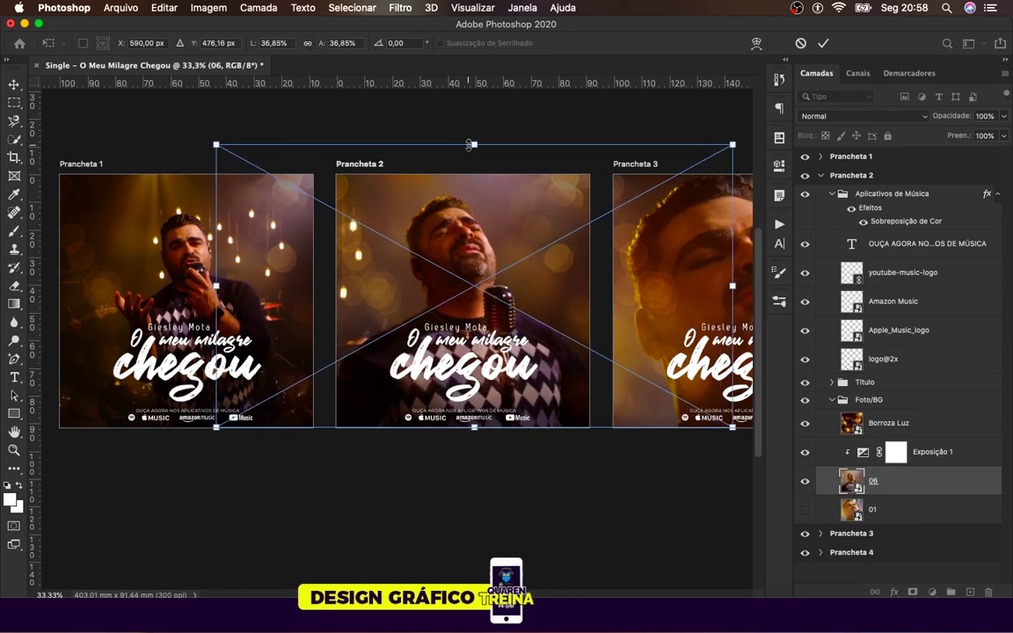
key("Return")
left_click(550, 491)
scroll(592, 356, "right", 5)
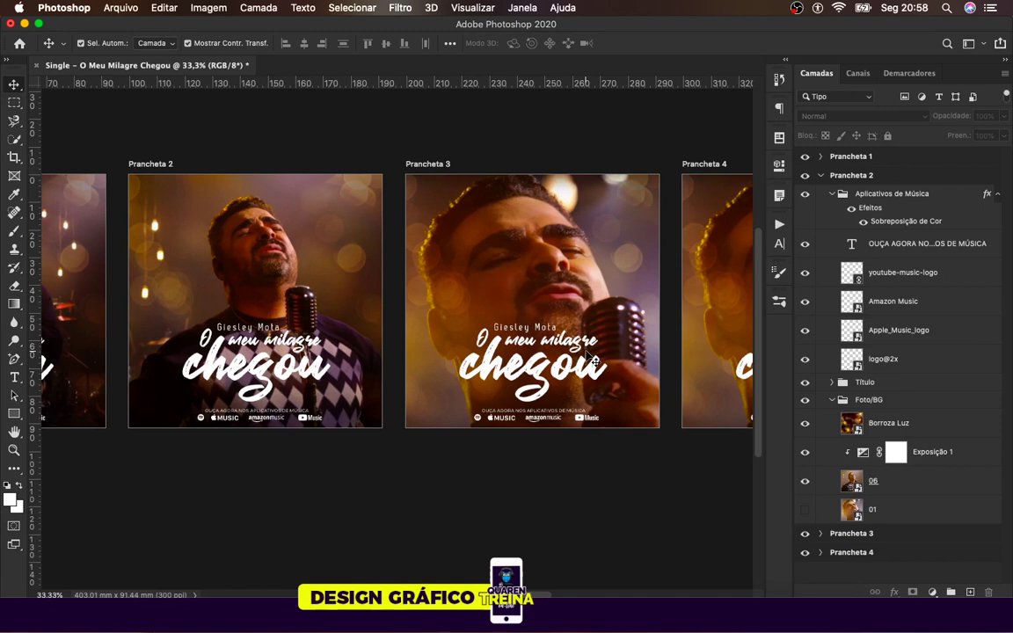
scroll(595, 359, "right", 3)
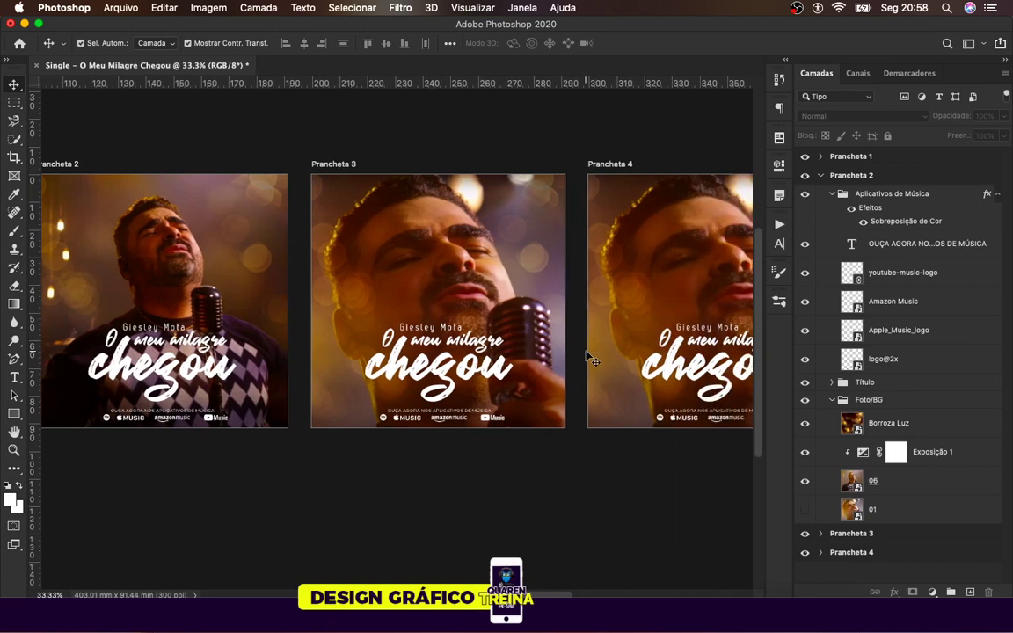
Step: Expand Prancheta 3, hide its 01 photo and place the eb644a54 stage jpeg as embedded
left_click(822, 176)
left_click(822, 195)
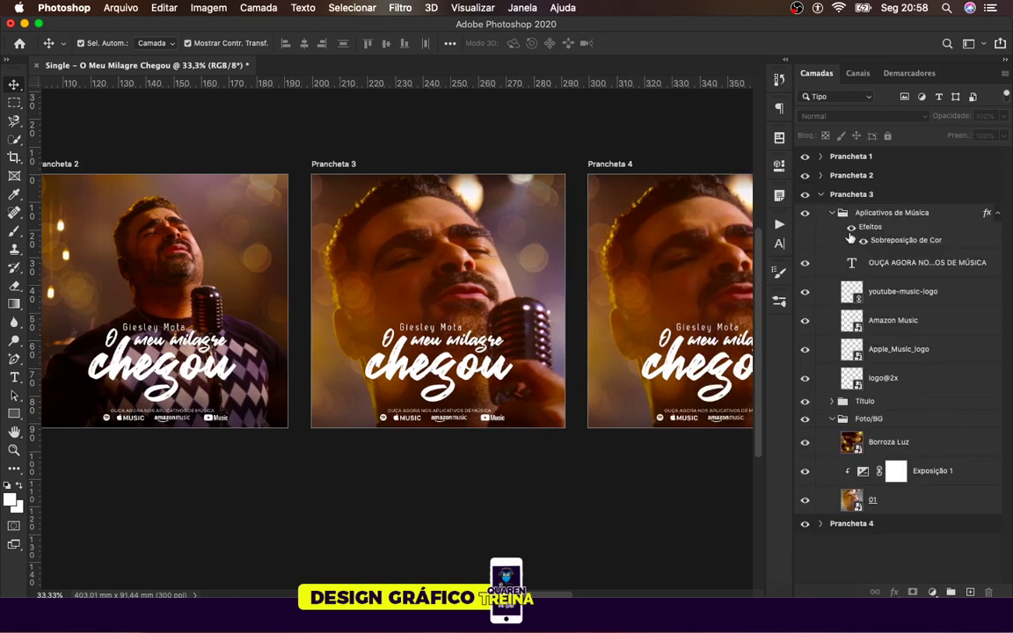
left_click(803, 503)
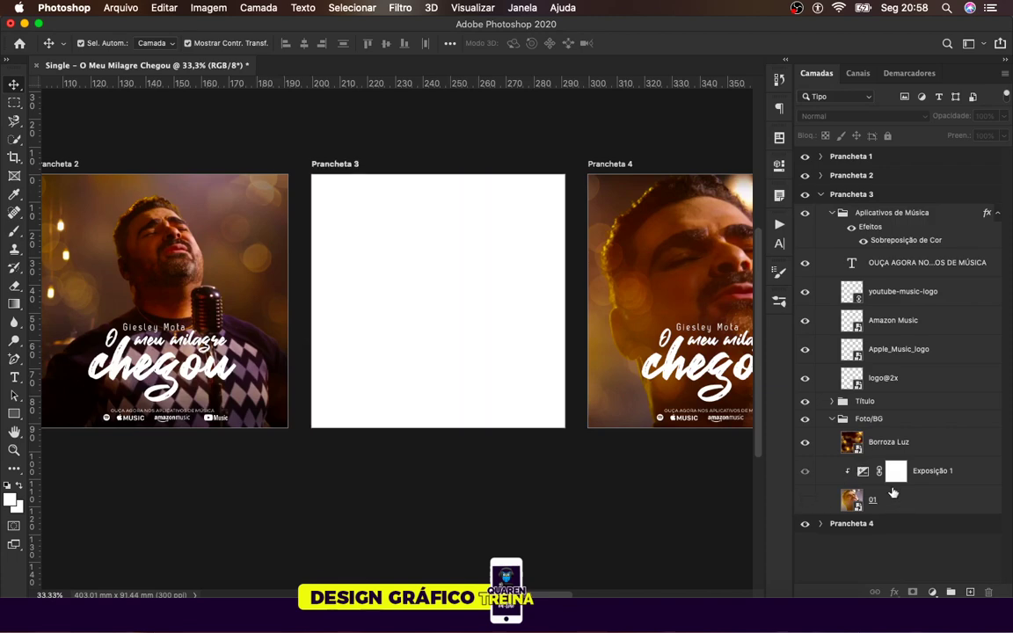
left_click(870, 500)
left_click(115, 8)
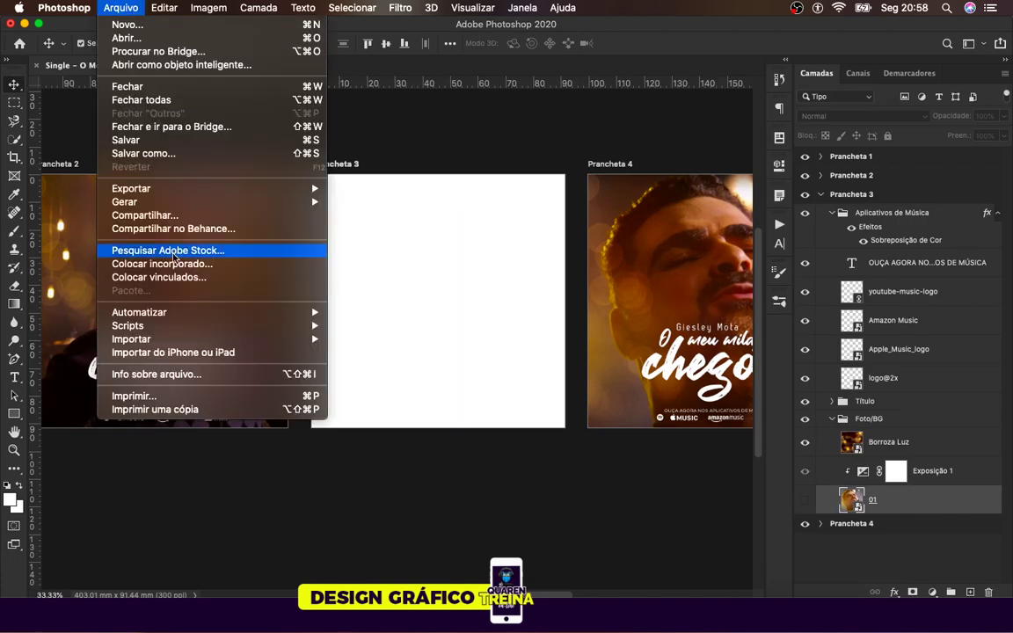
left_click(610, 207)
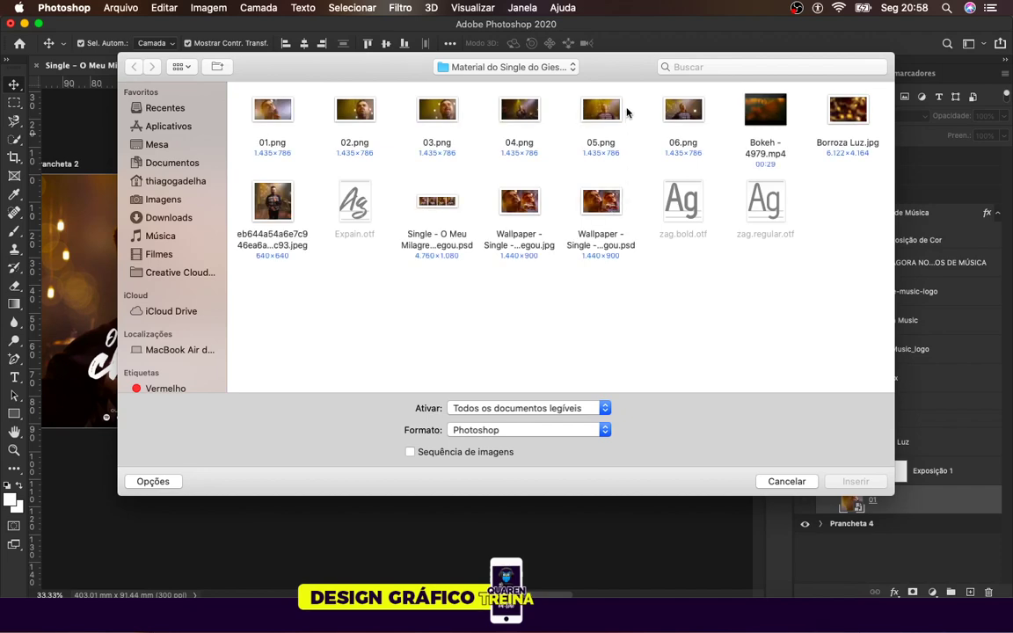
double_click(271, 205)
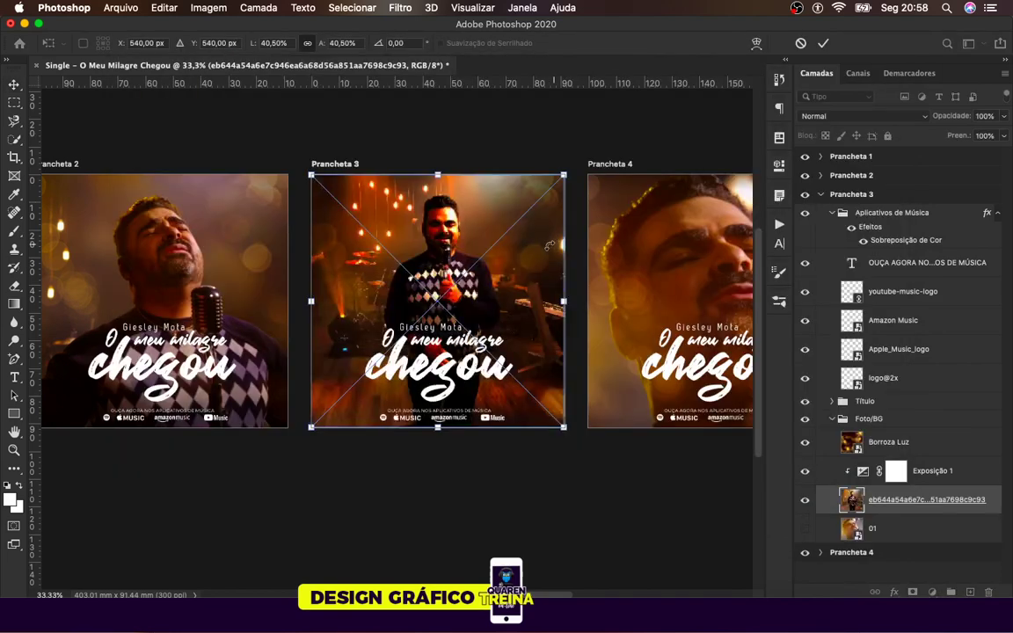
key("Return")
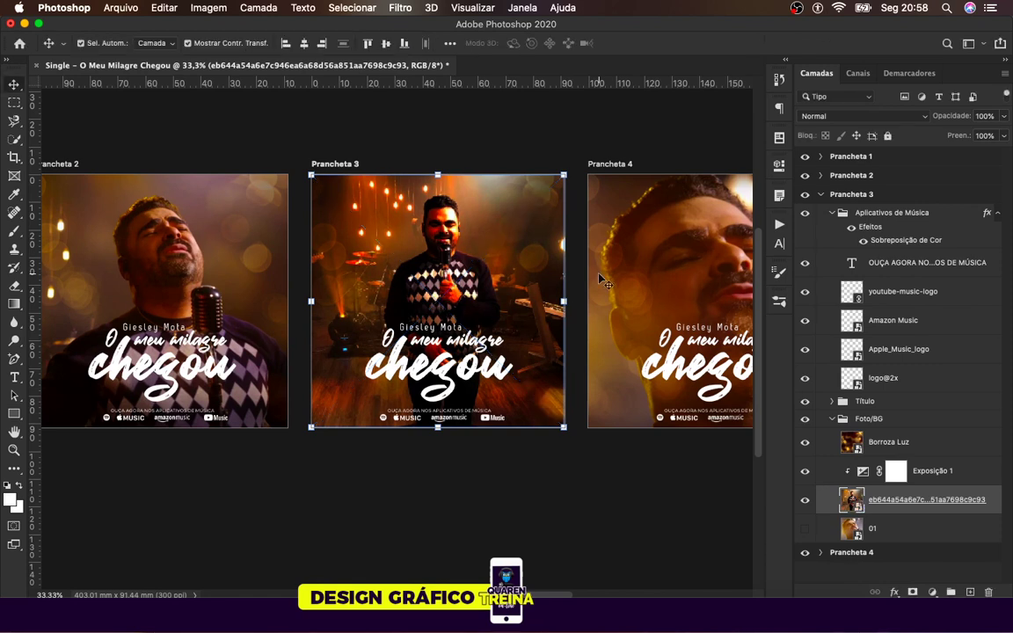
Step: Hide the Exposição 1 adjustment and collapse Prancheta 3 in Layers
left_click(640, 468)
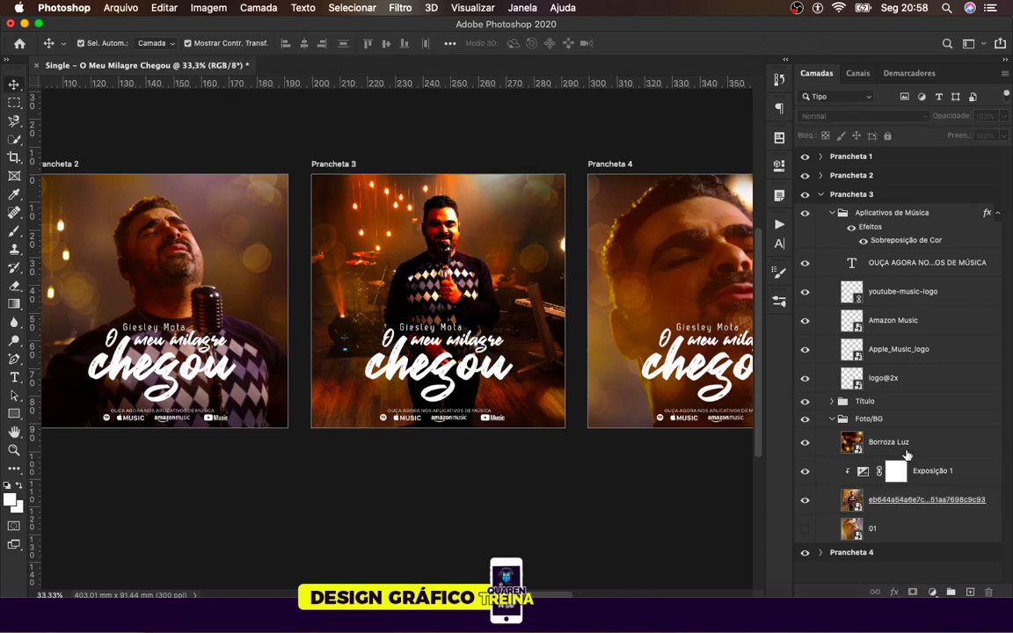
left_click(806, 473)
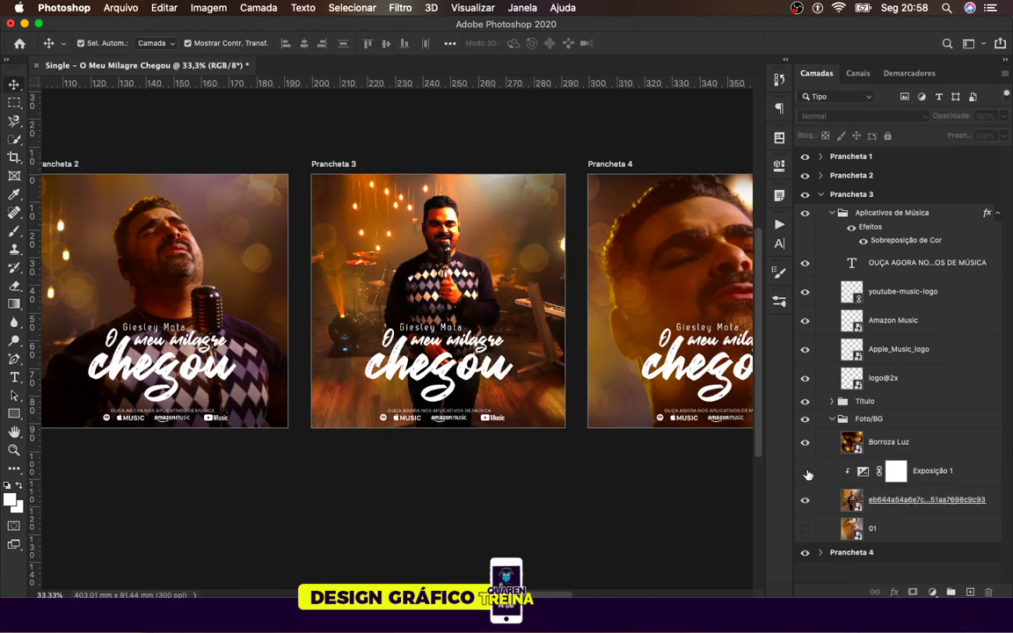
left_click(821, 194)
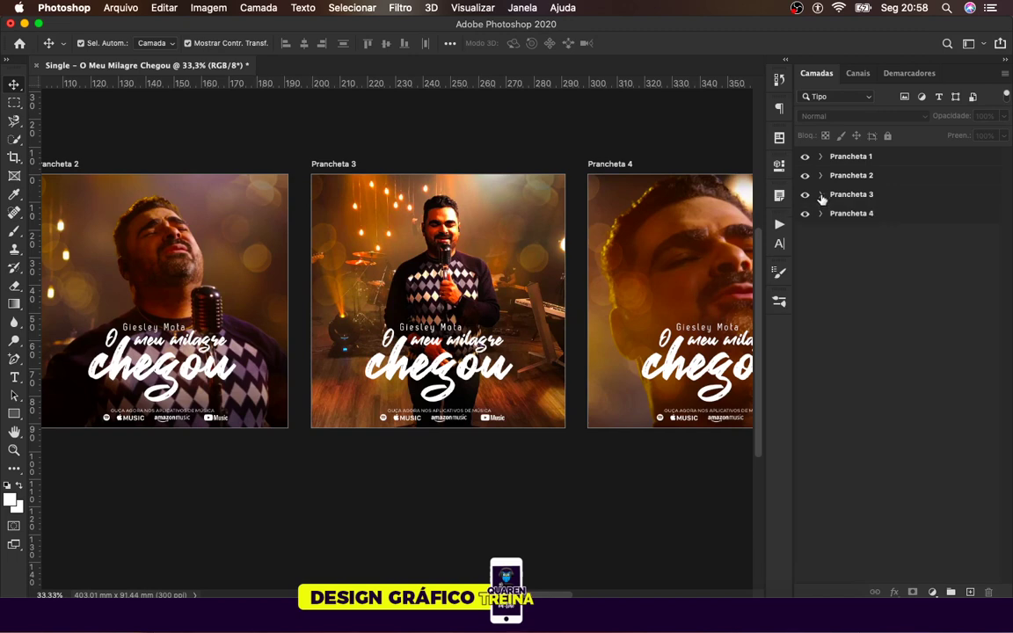
Step: Review Pranchetas 1–4 by zooming and scrolling, then minimize the Photoshop document window
key("super+plus")
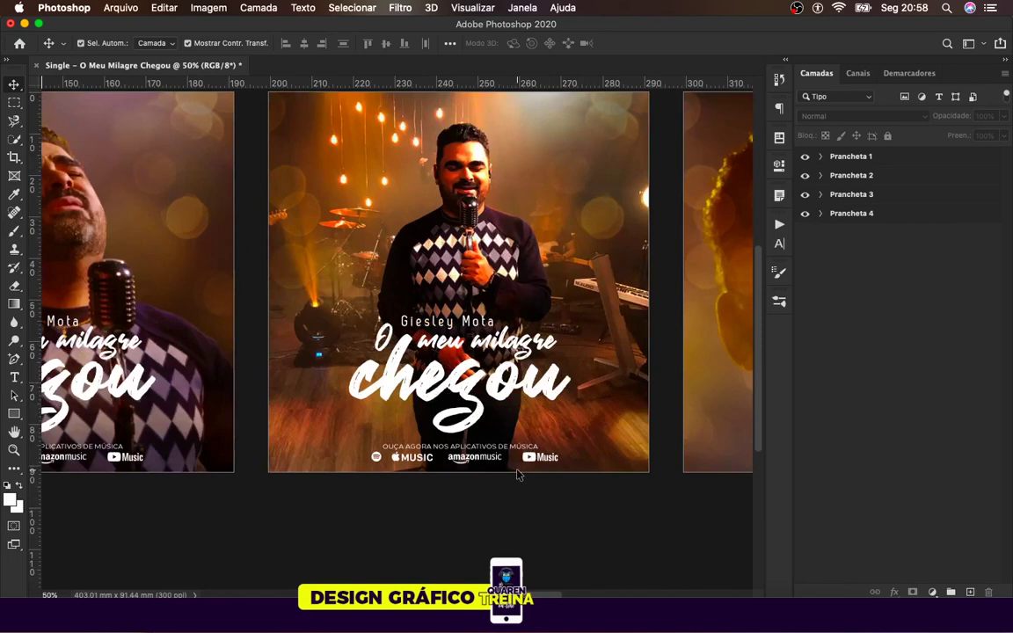
scroll(519, 415, "right", 10)
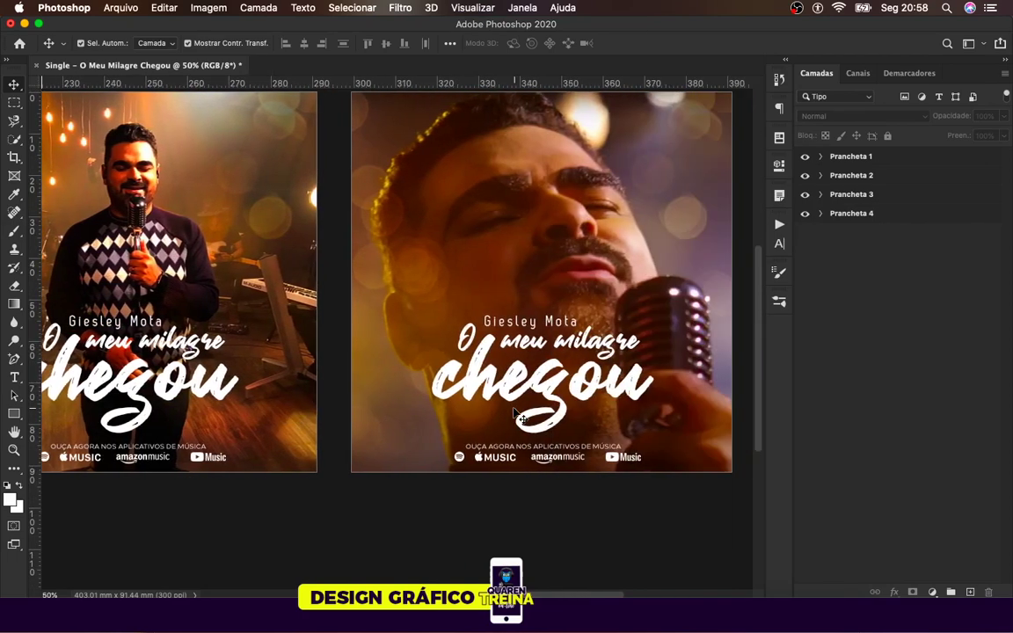
key("super+minus")
scroll(458, 398, "left", 15)
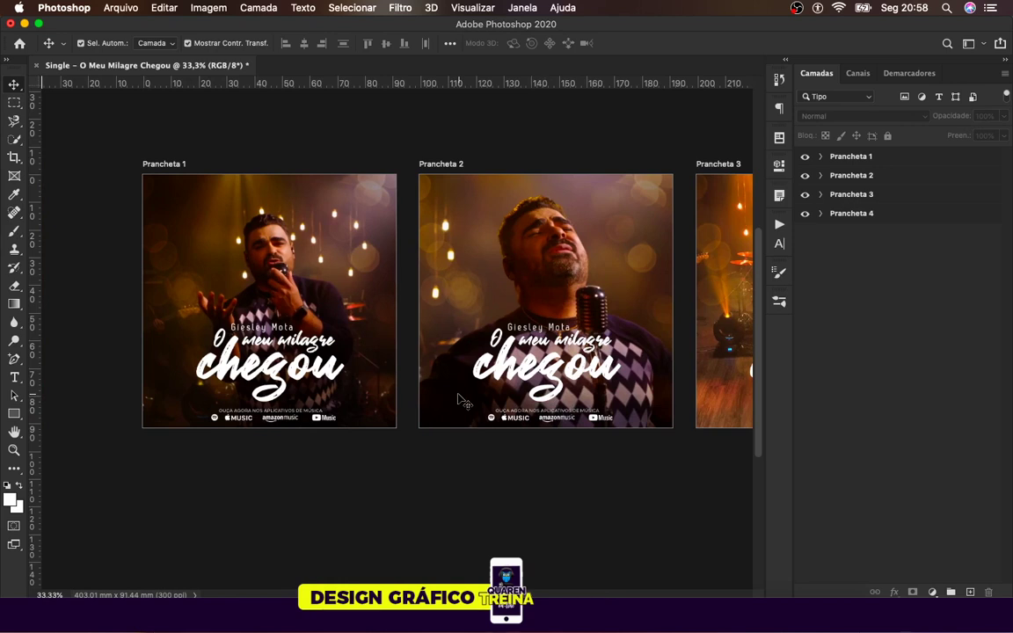
scroll(522, 141, "down", 1)
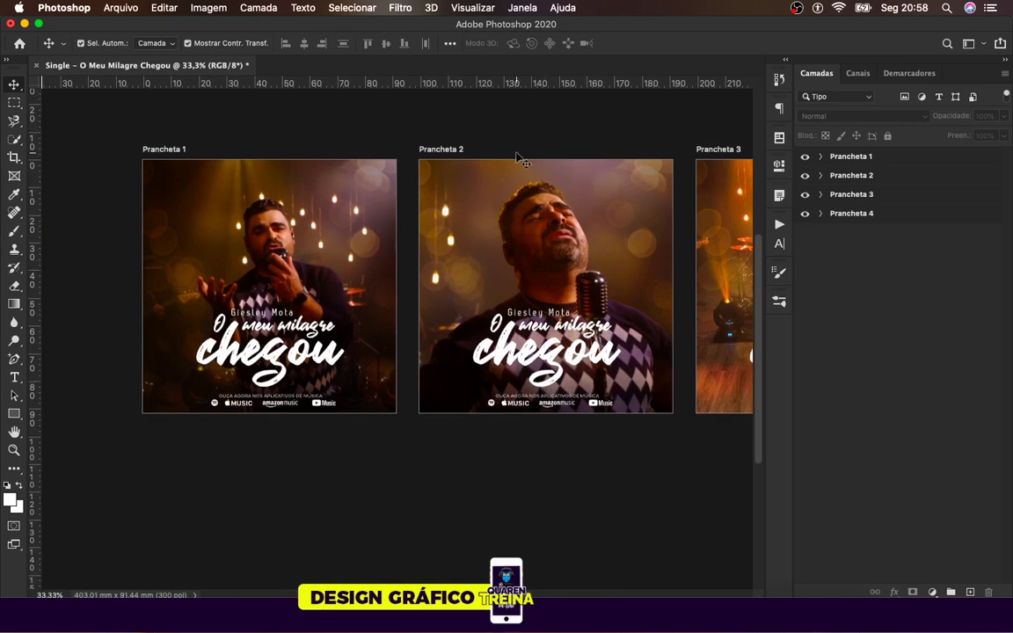
scroll(498, 418, "up", 4)
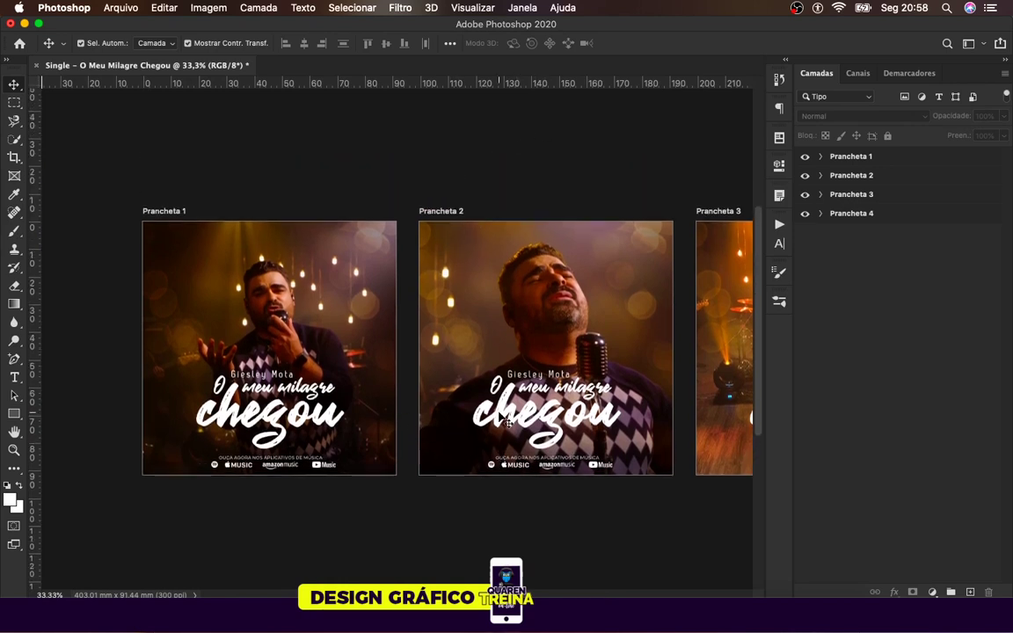
scroll(501, 420, "right", 7)
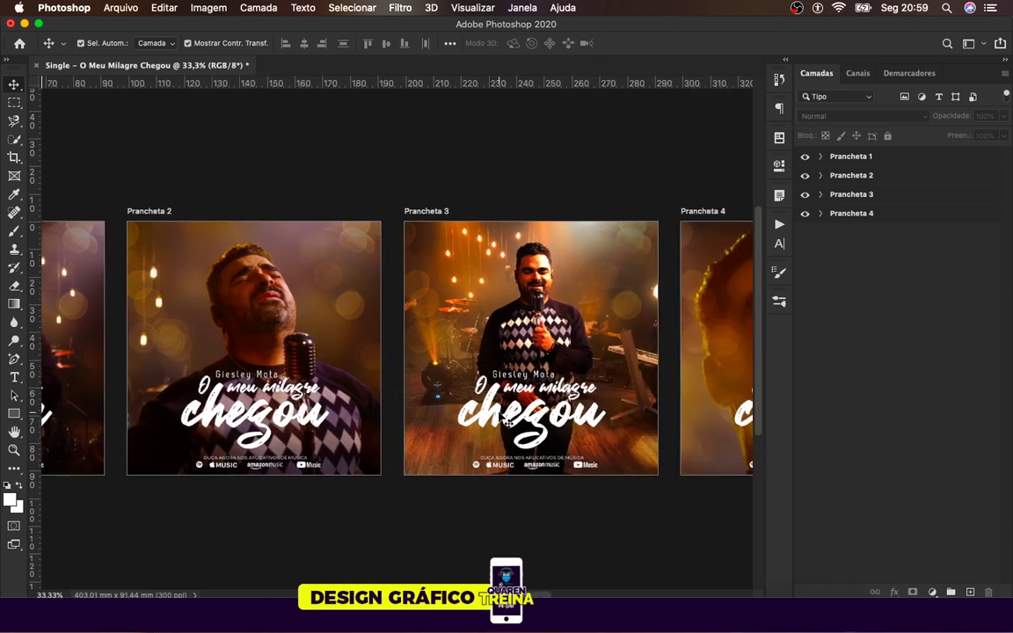
scroll(456, 408, "right", 6)
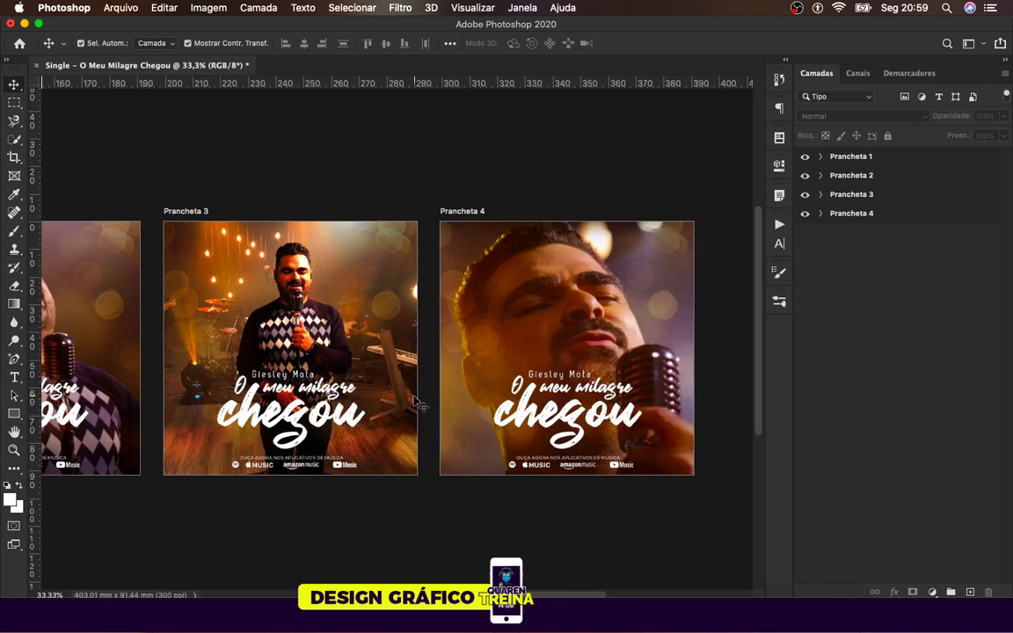
scroll(417, 403, "left", 6)
scroll(417, 402, "left", 7)
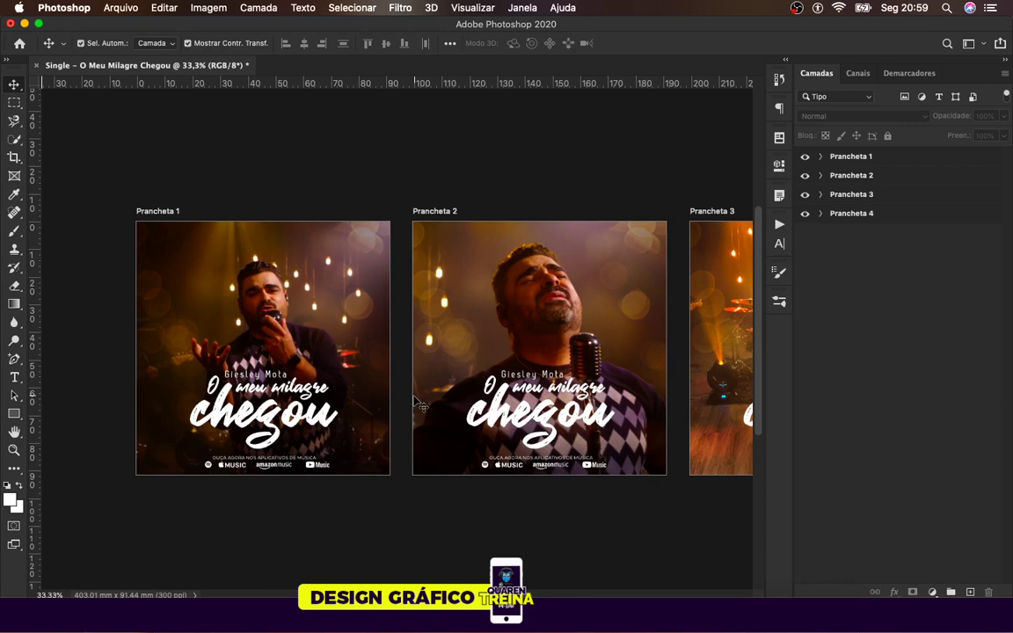
key("super+0")
key("super+plus")
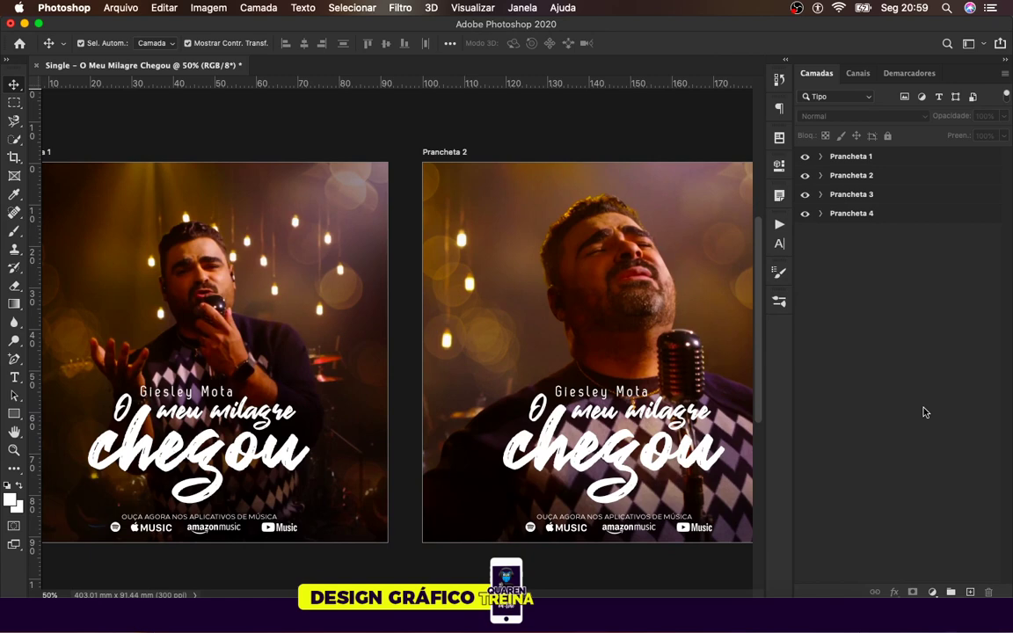
left_click(24, 23)
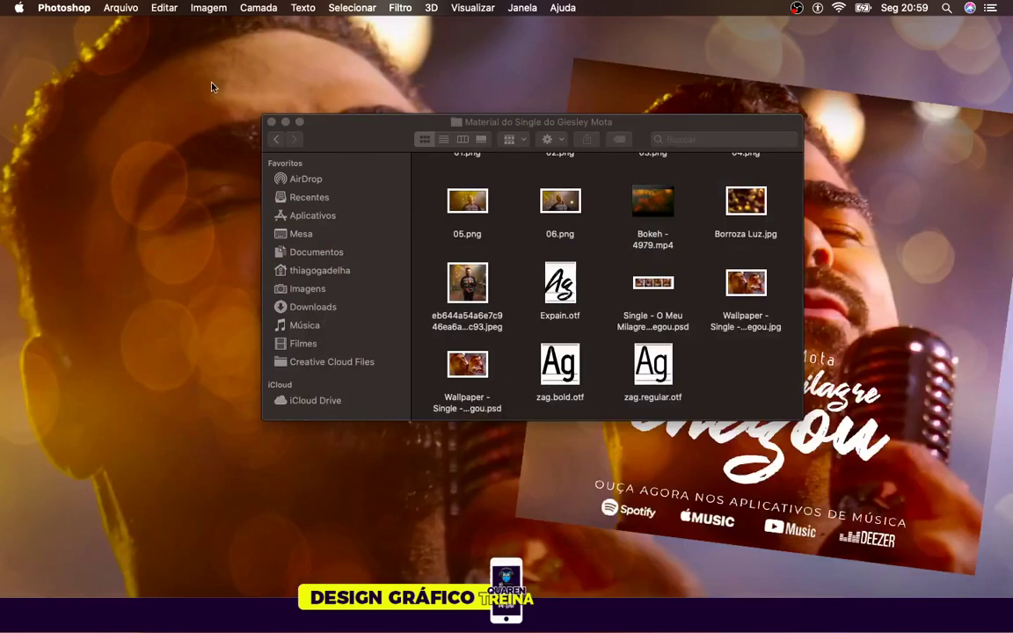